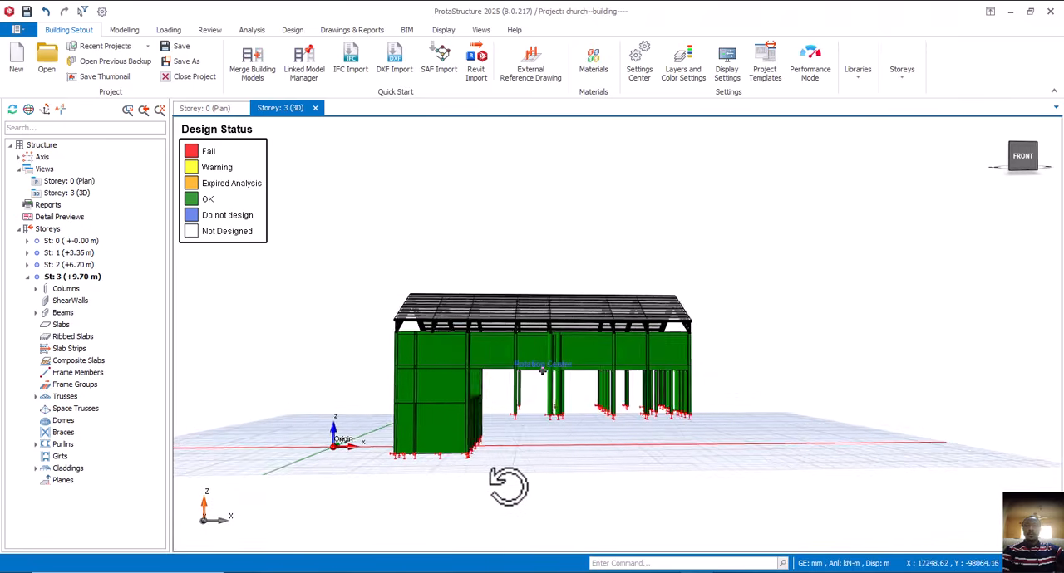
- Examine the church building's 3D model from the front and sides, checking the design status of its walls, columns and roof trusses
scroll(440, 462, up, 2)
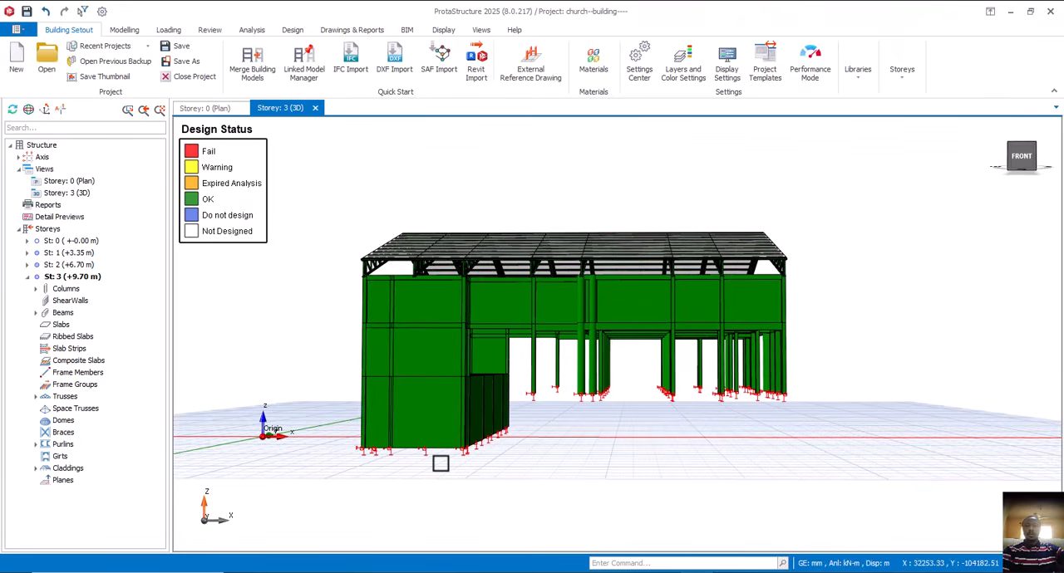
middle_drag(439, 461, 518, 437)
scroll(585, 404, up, 3)
scroll(546, 413, down, 3)
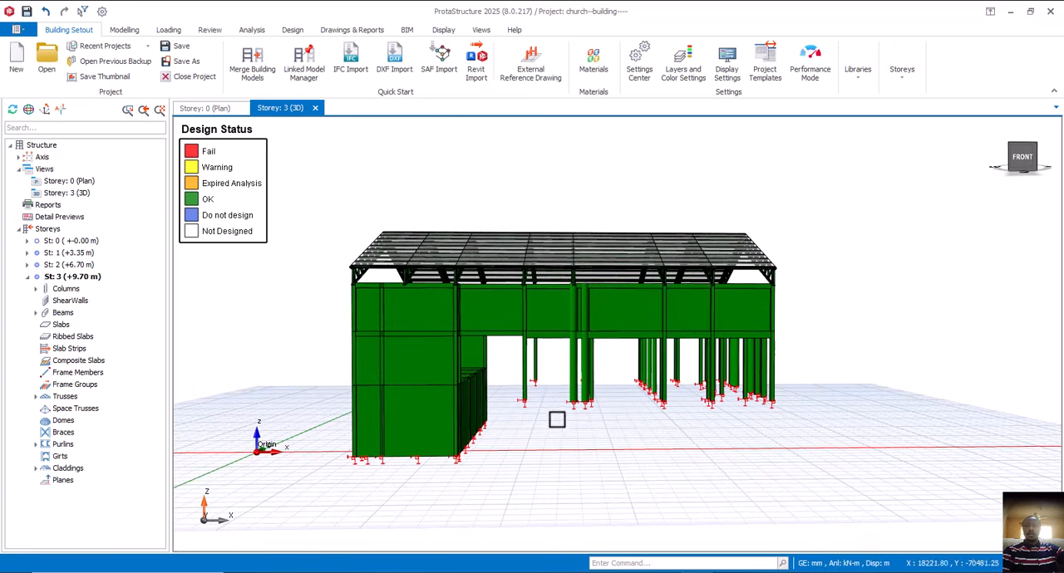
middle_drag(556, 419, 669, 424)
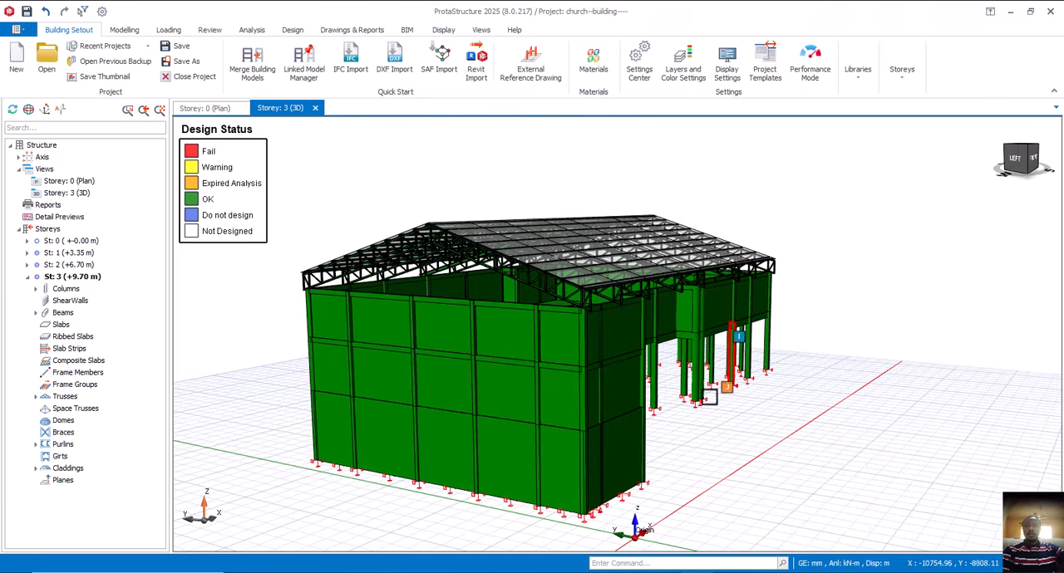
middle_drag(708, 397, 626, 415)
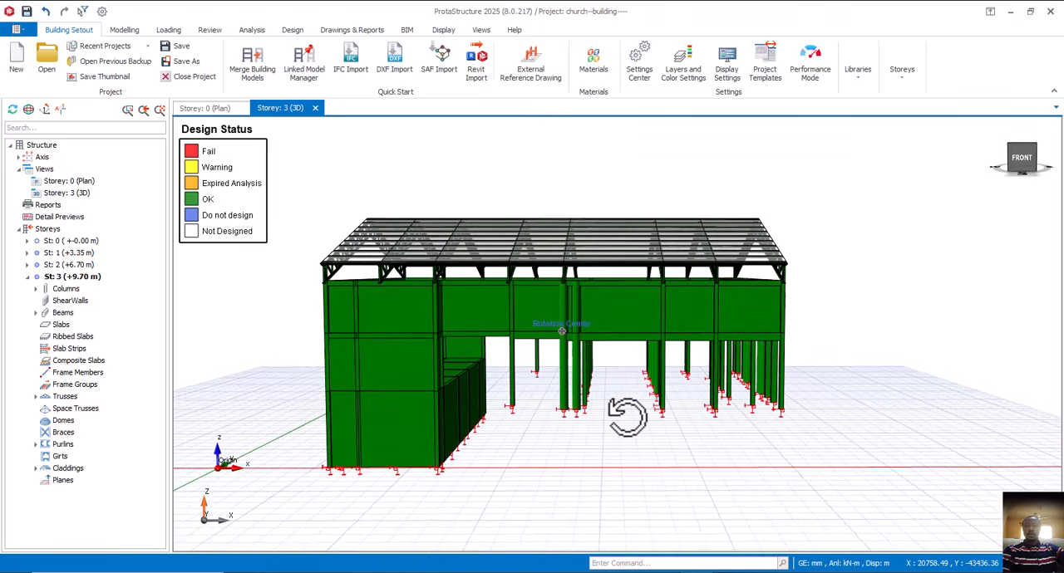
middle_drag(481, 458, 416, 456)
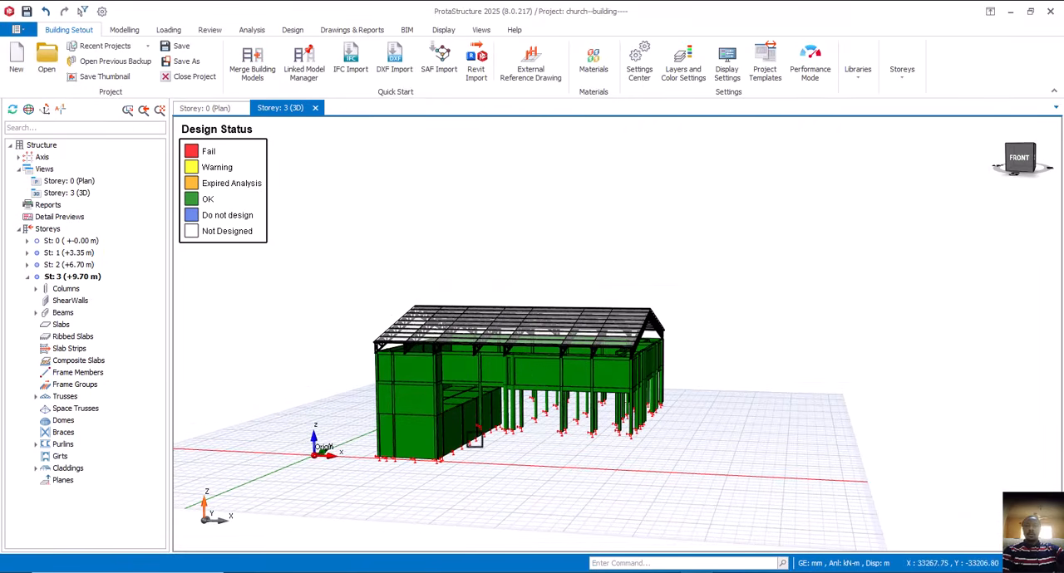
middle_drag(426, 469, 483, 463)
scroll(505, 463, up, 3)
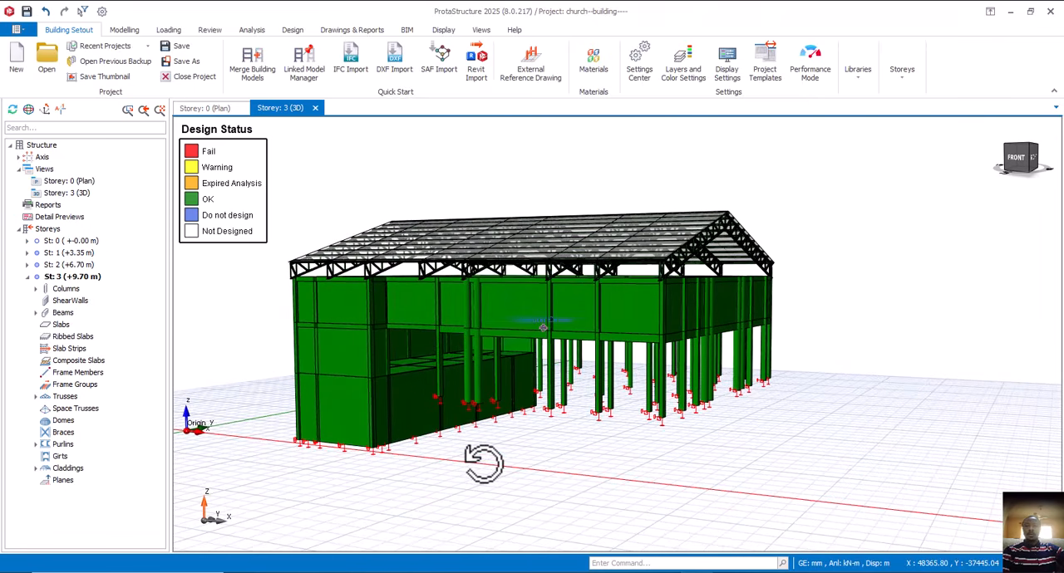
mouse_move(384, 454)
middle_down()
mouse_move(404, 457)
mouse_move(368, 463)
mouse_move(435, 462)
mouse_move(368, 458)
mouse_move(430, 463)
mouse_move(395, 461)
middle_up()
scroll(319, 329, down, 2)
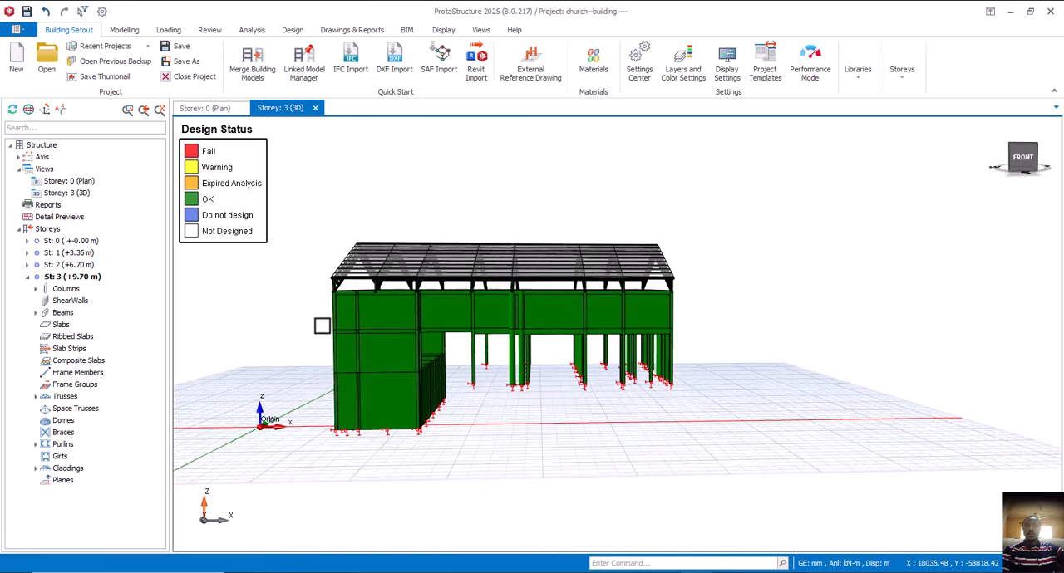
middle_drag(328, 399, 359, 407)
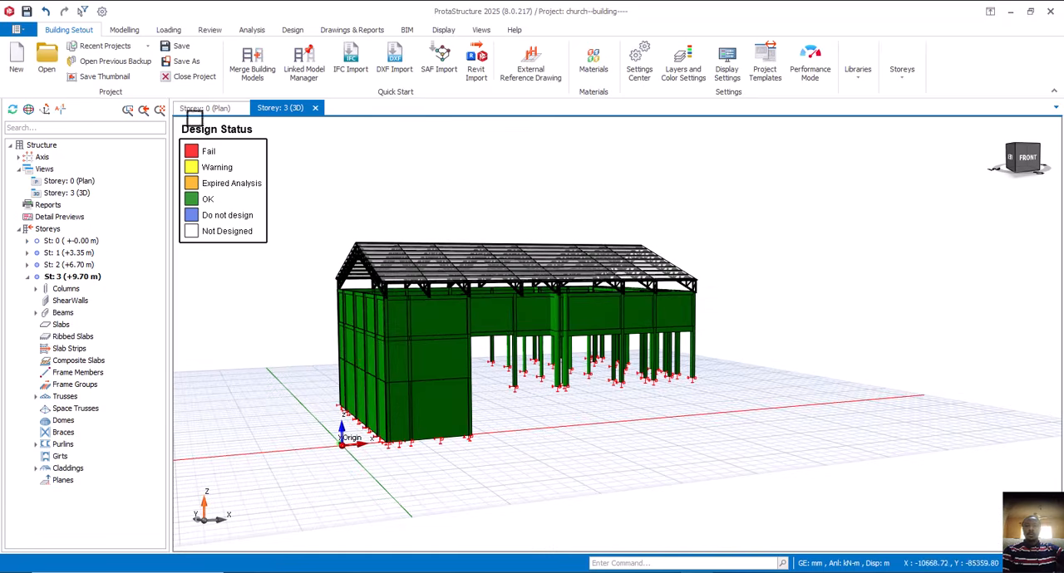
- In the Storey 0 plan, start a combined pad footing for the two shear walls 1W1 and 1W2
click(207, 112)
scroll(394, 337, down, 2)
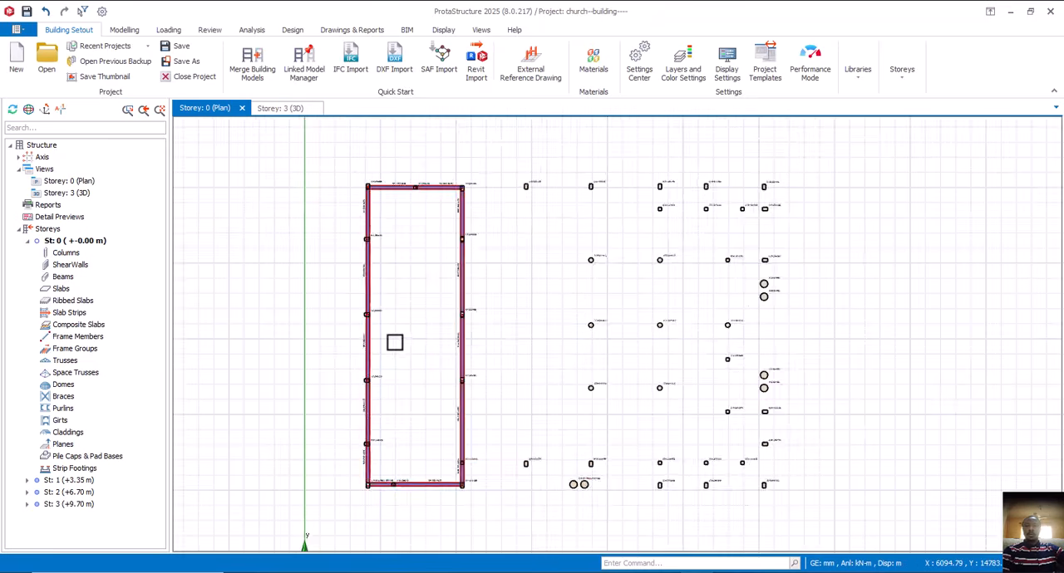
scroll(420, 268, up, 3)
scroll(399, 288, up, 1)
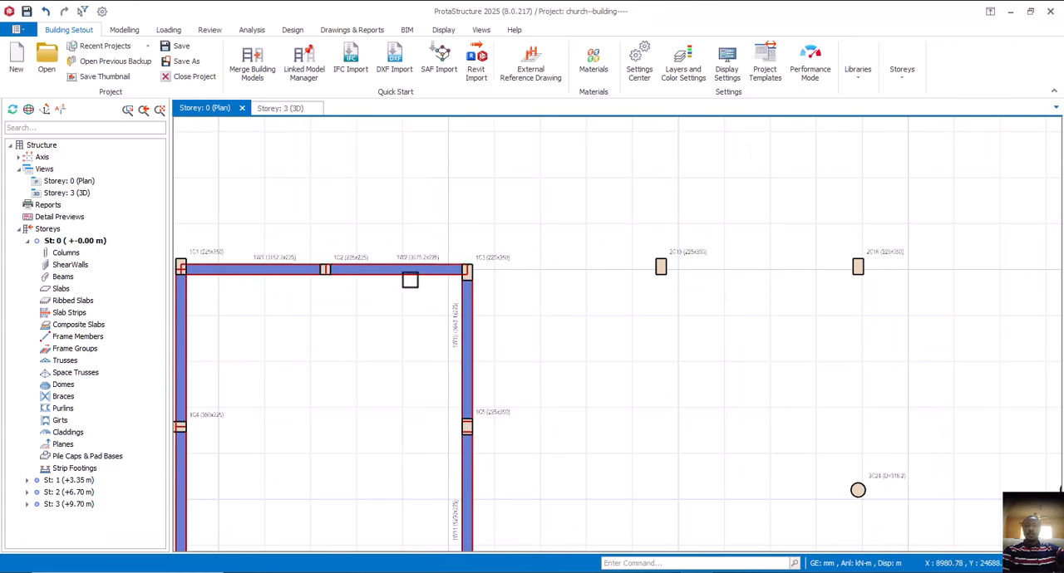
click(417, 277)
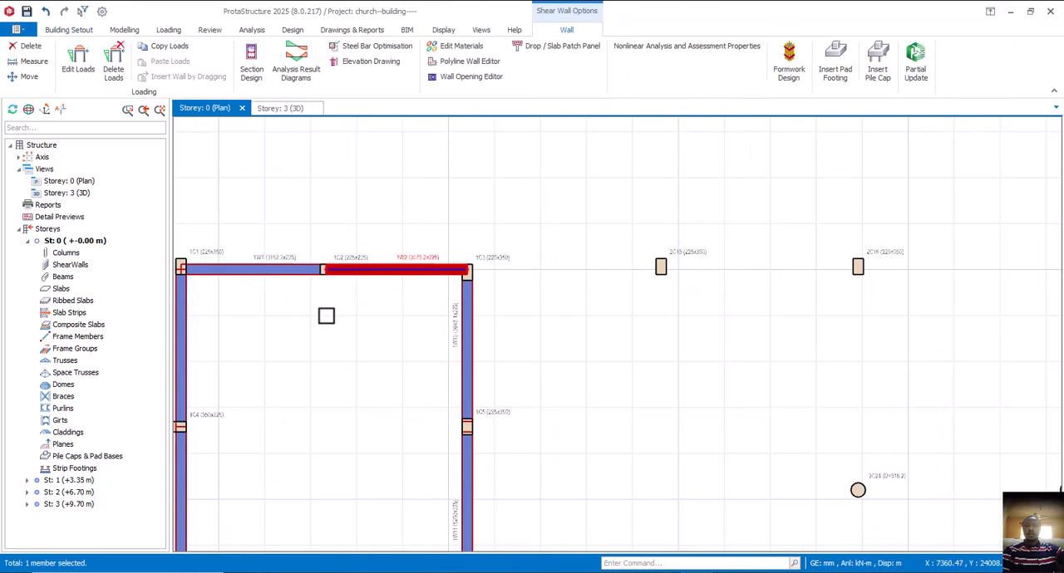
ctrl+click(288, 271)
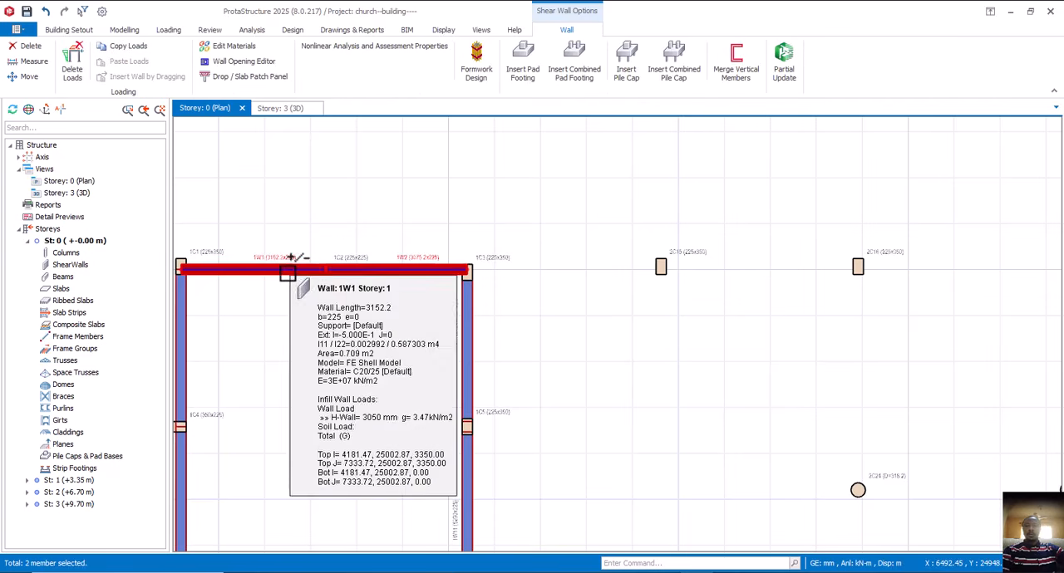
right_click(390, 217)
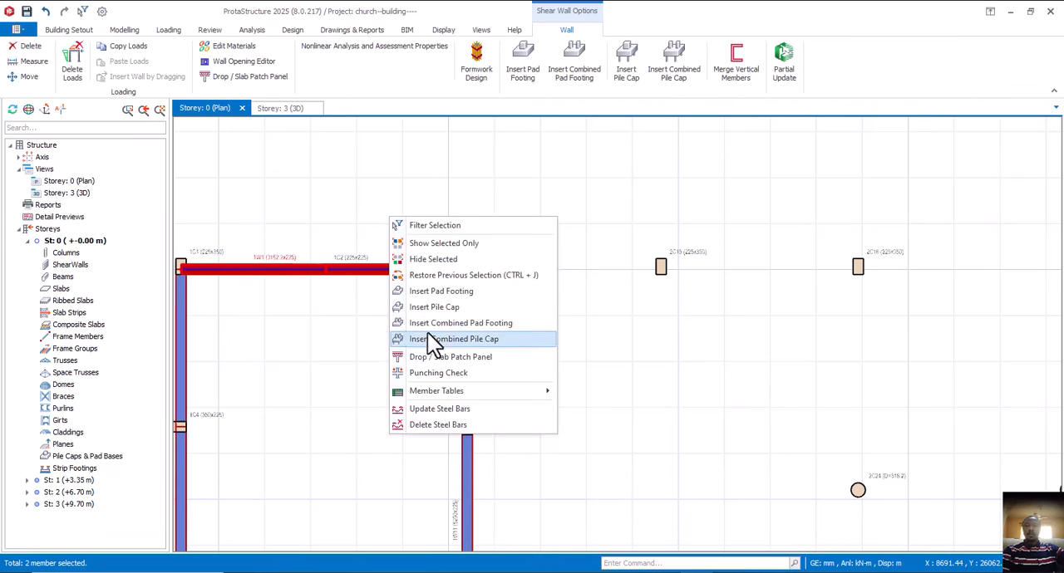
click(474, 326)
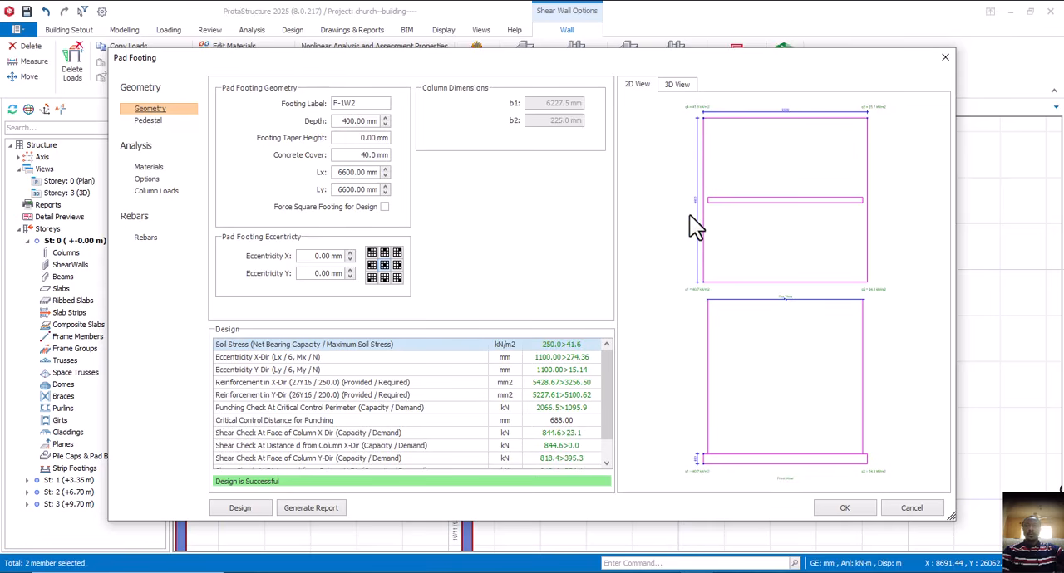
- Reduce the Ly dimension of combined footing F-1W2 in 100 mm steps to 900 mm, keeping Lx at 6600 mm
click(384, 195)
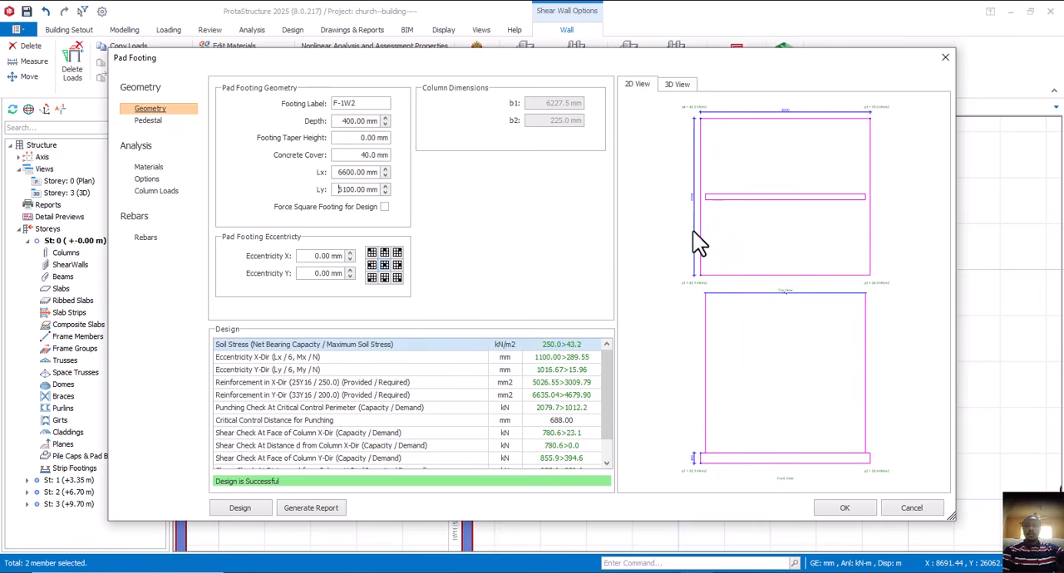
click(385, 193)
click(385, 193)
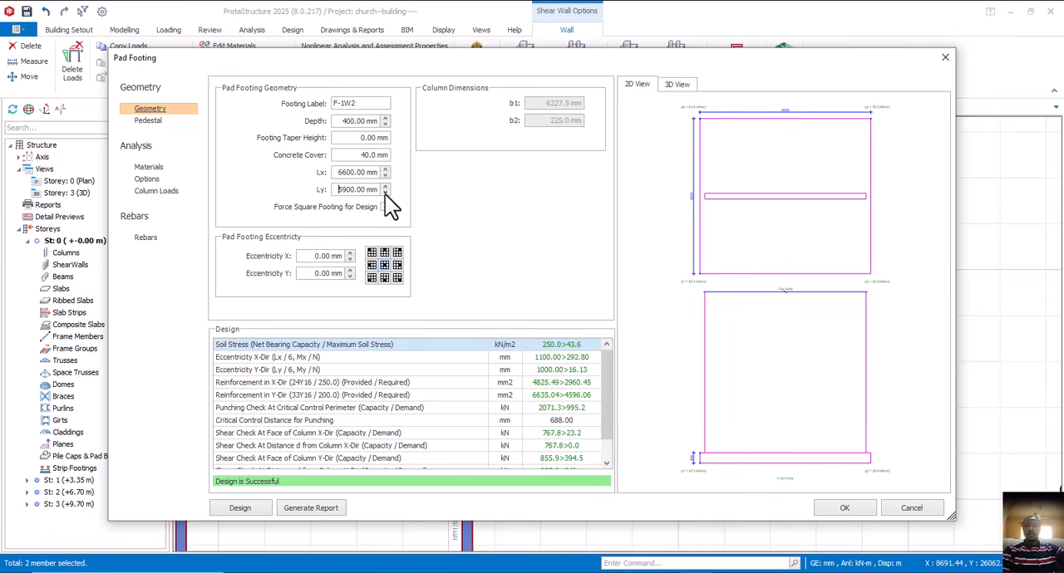
click(384, 192)
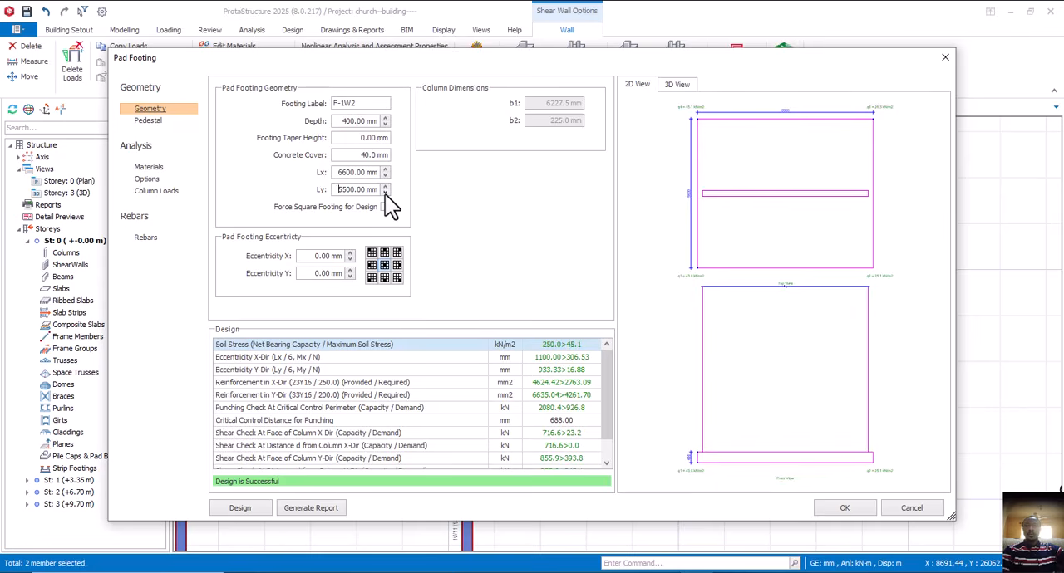
click(385, 194)
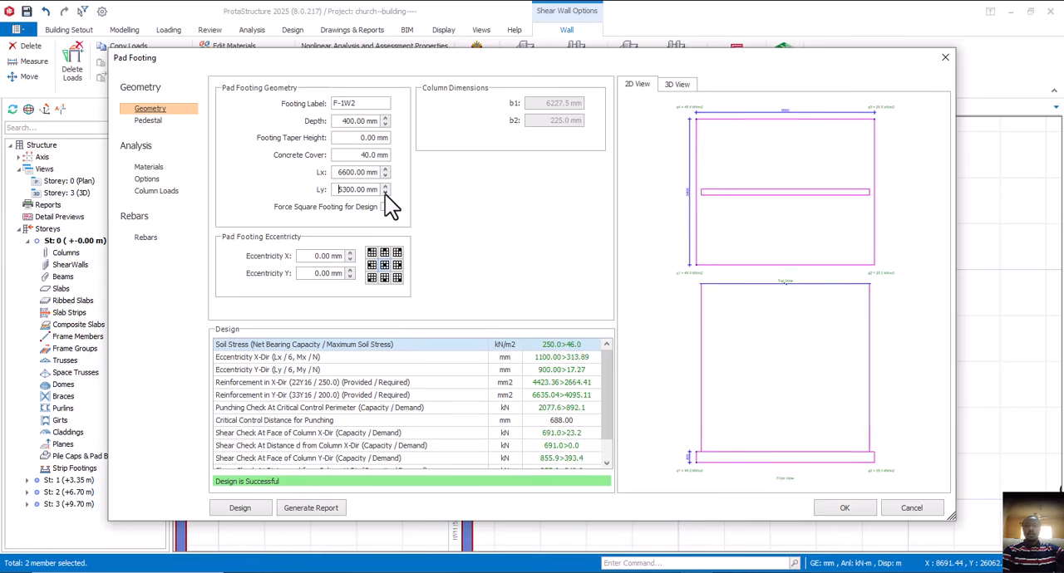
click(385, 194)
click(385, 194)
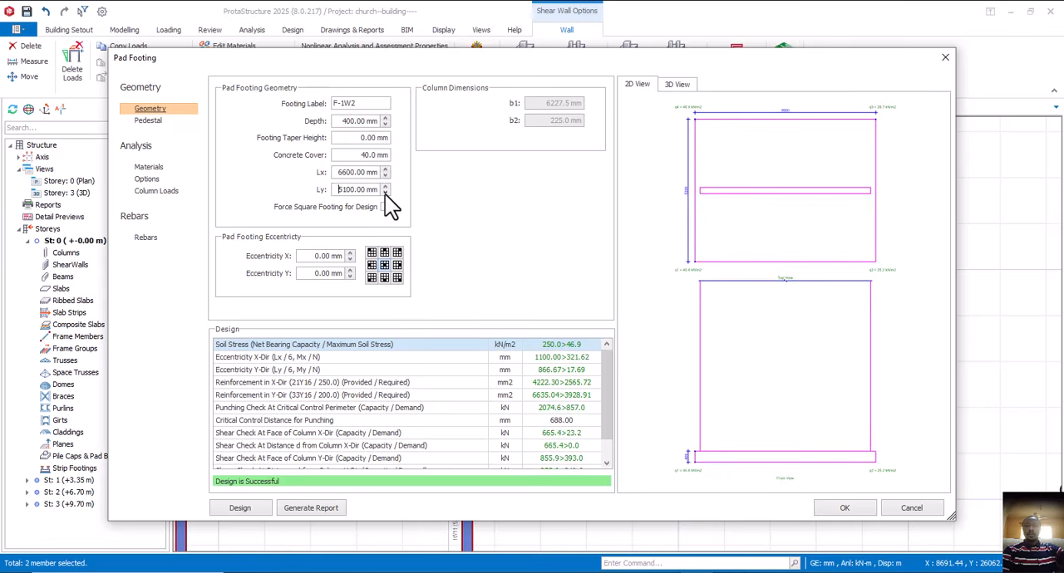
click(384, 193)
click(385, 194)
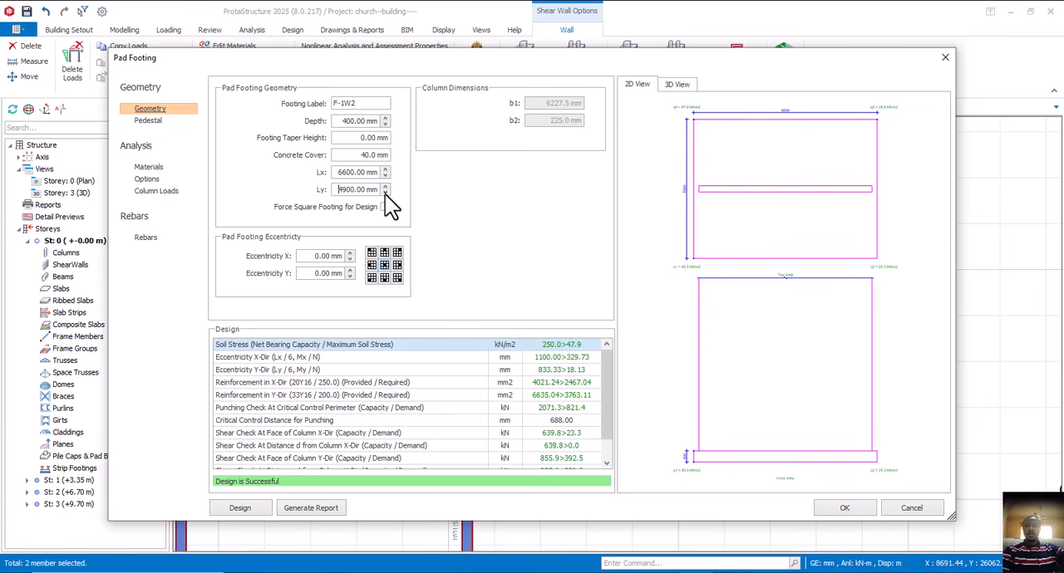
click(385, 193)
click(385, 193)
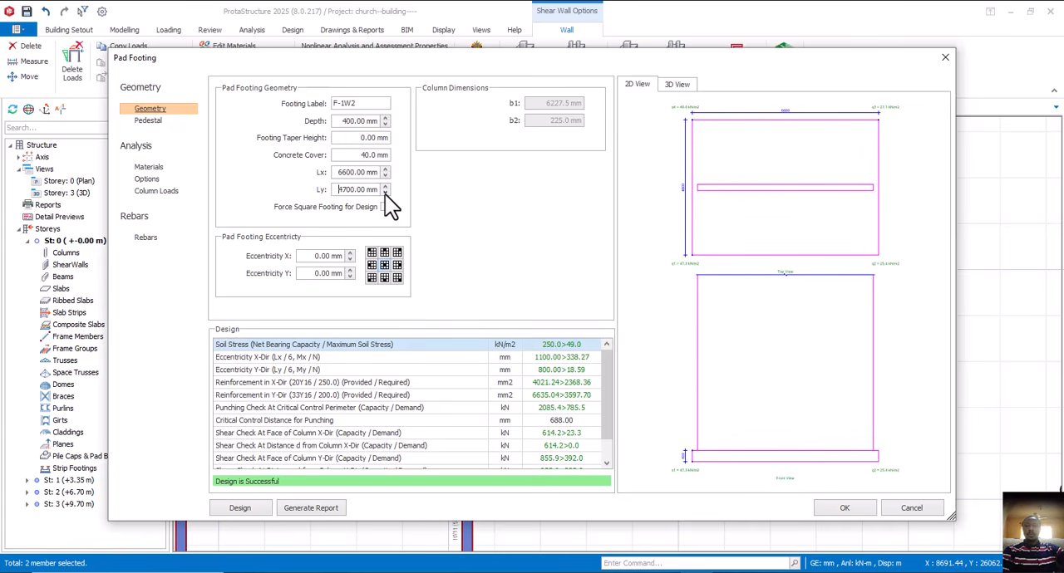
click(385, 193)
click(385, 194)
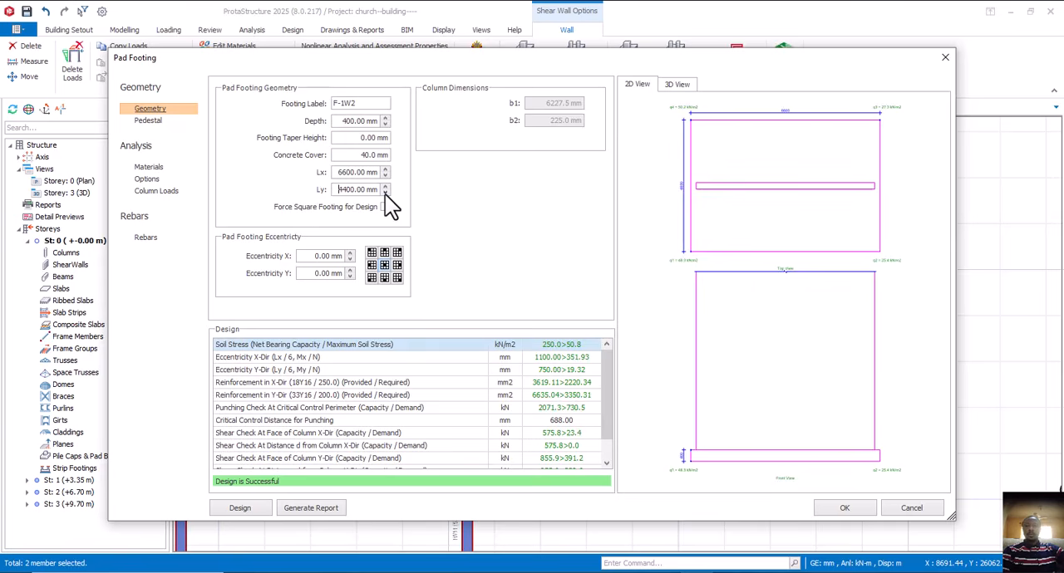
click(385, 194)
click(385, 194)
click(385, 194)
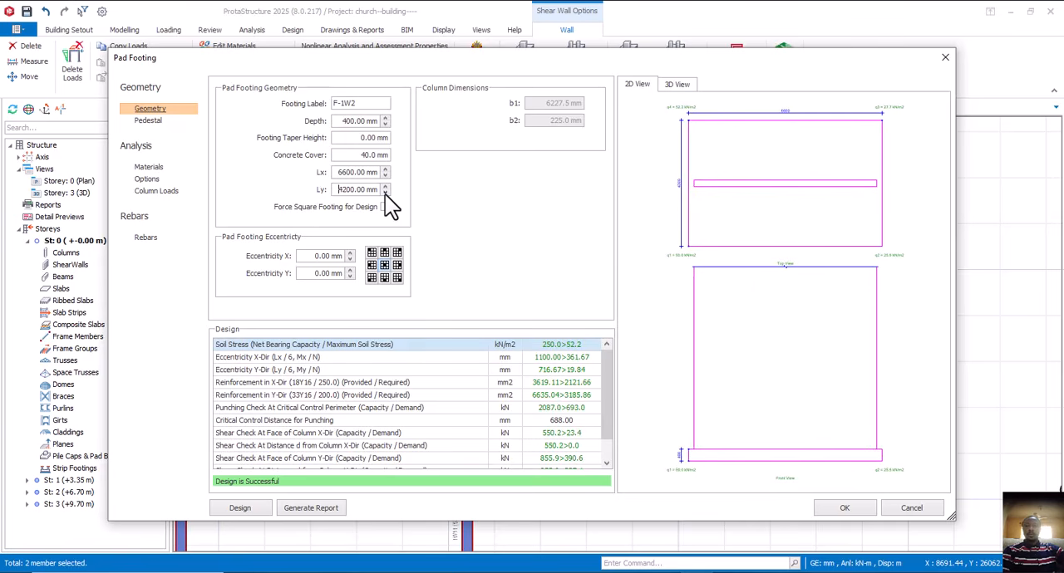
click(385, 193)
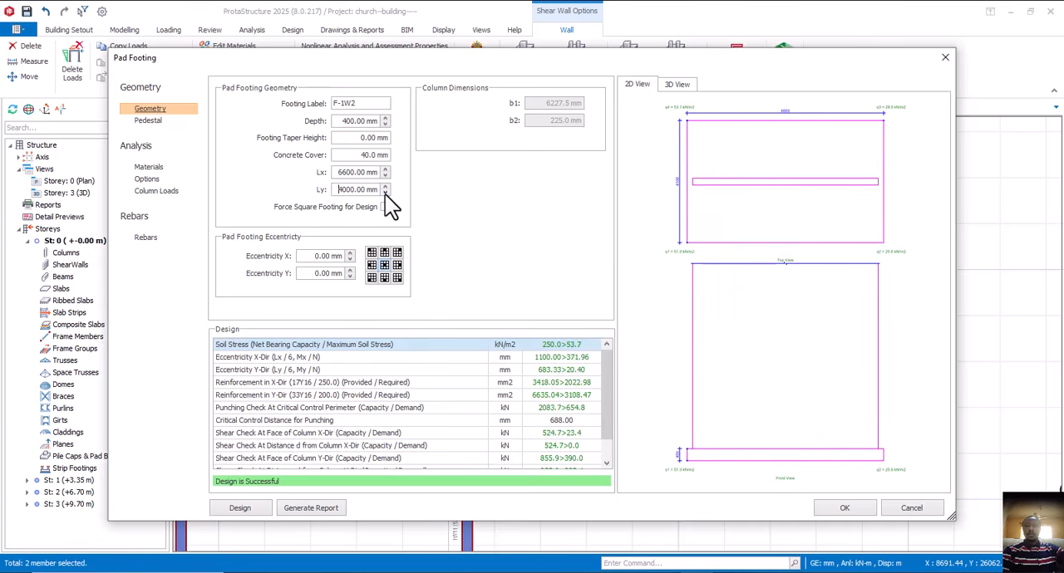
click(385, 194)
click(385, 194)
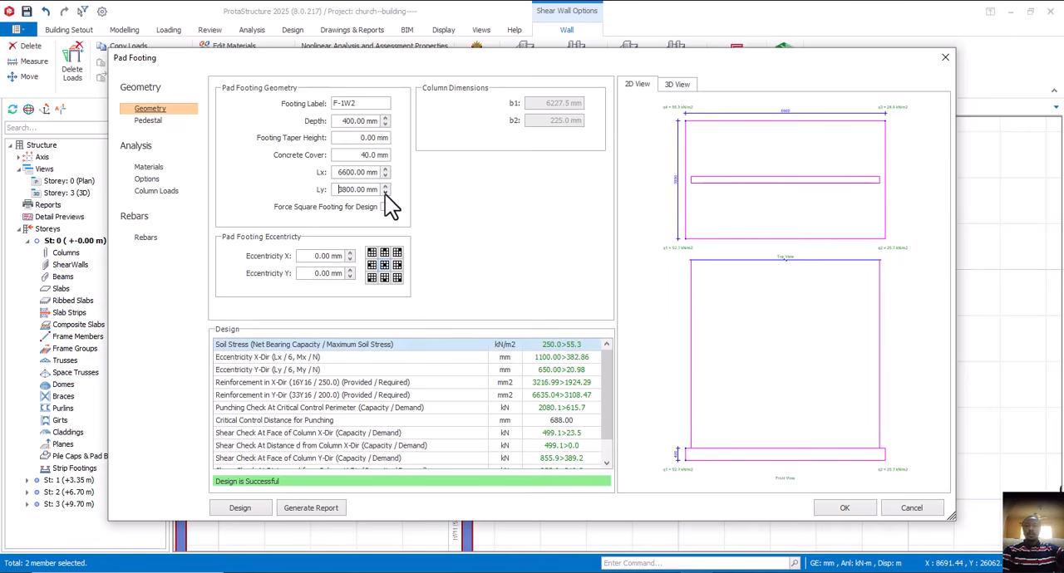
click(385, 194)
click(385, 194)
click(385, 194)
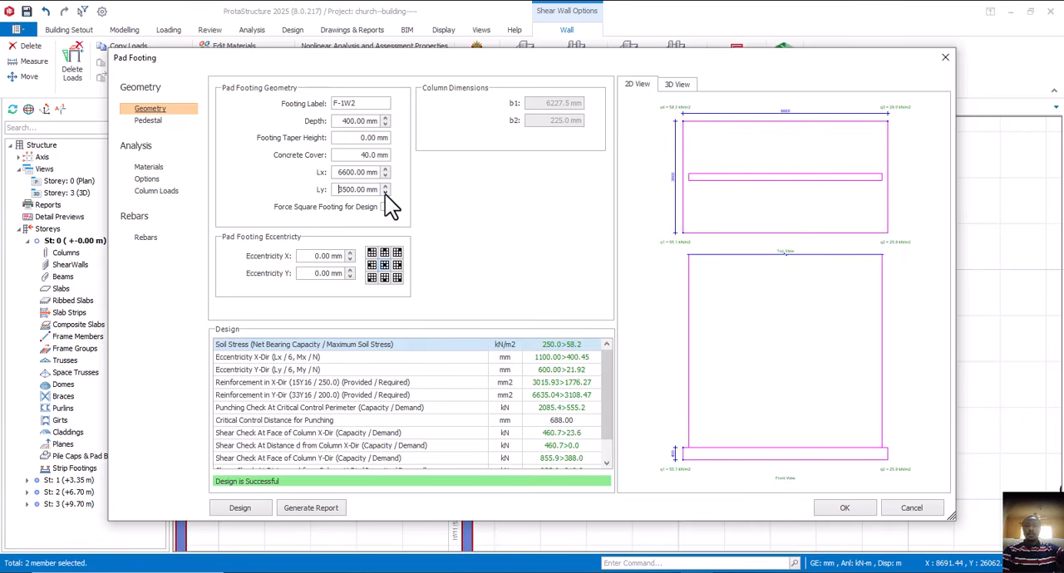
click(385, 193)
click(385, 194)
click(385, 194)
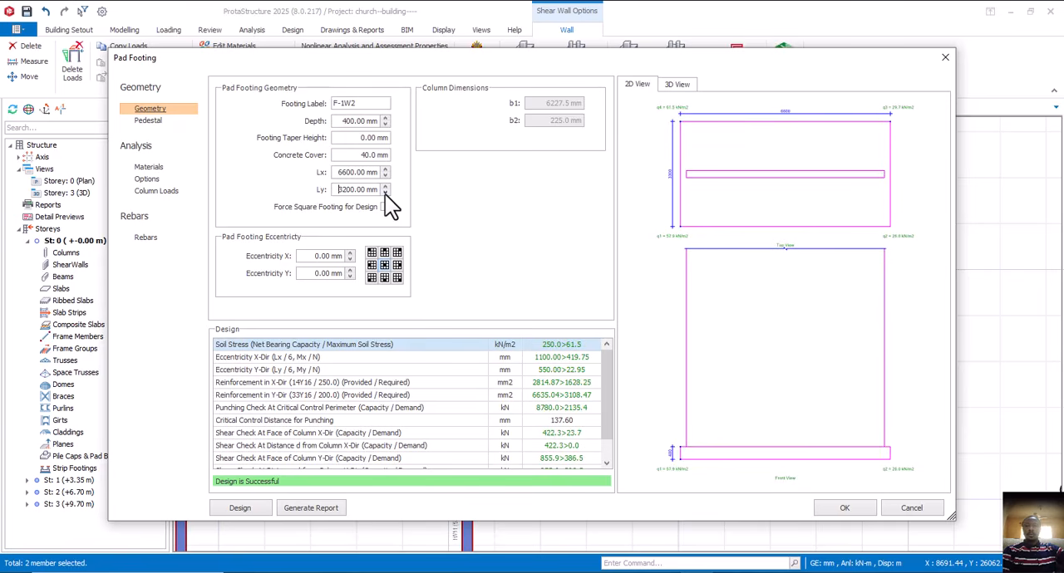
click(385, 193)
click(385, 194)
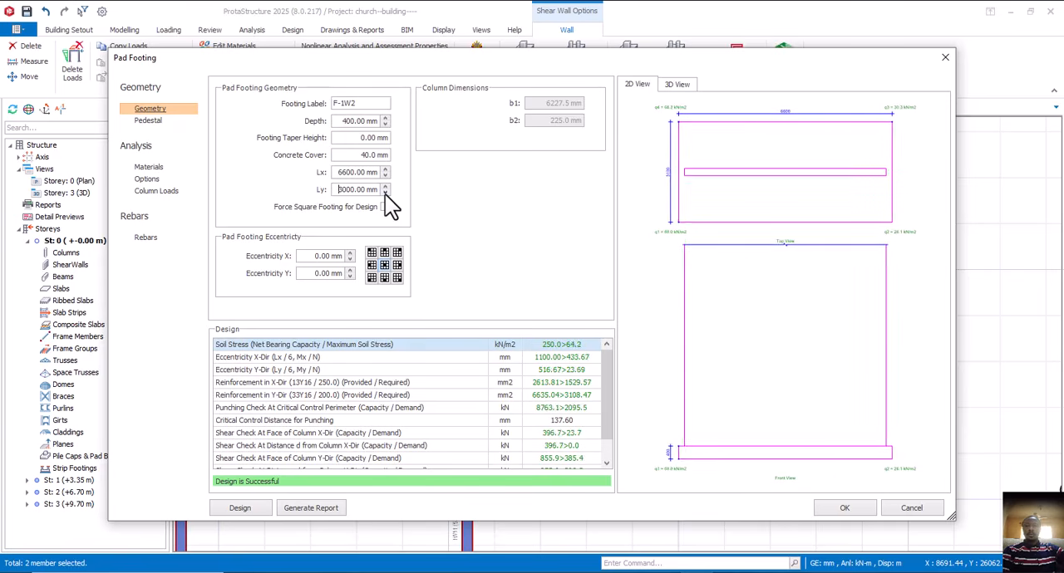
click(384, 194)
click(385, 194)
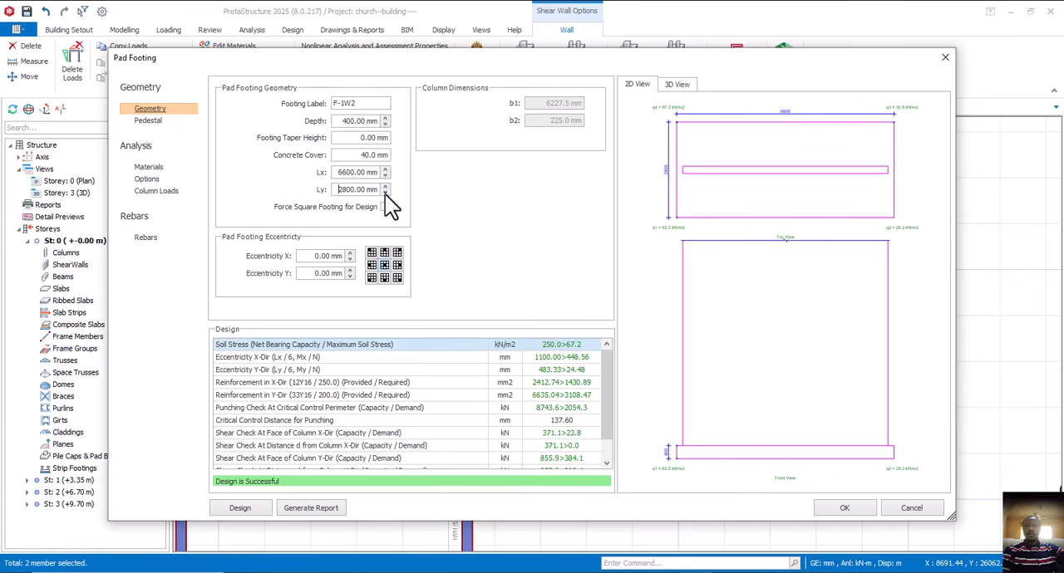
click(385, 194)
click(385, 194)
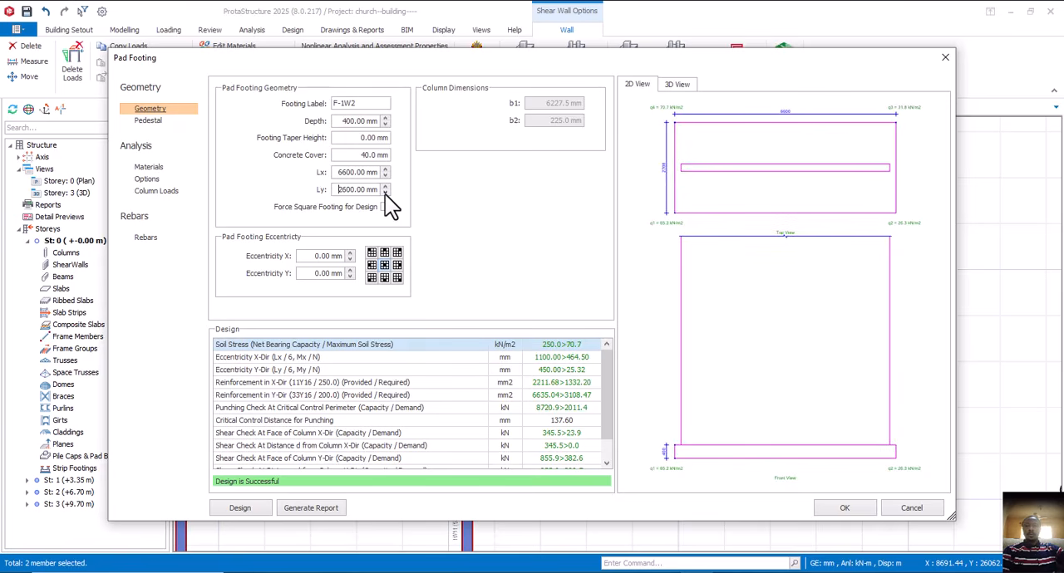
click(385, 194)
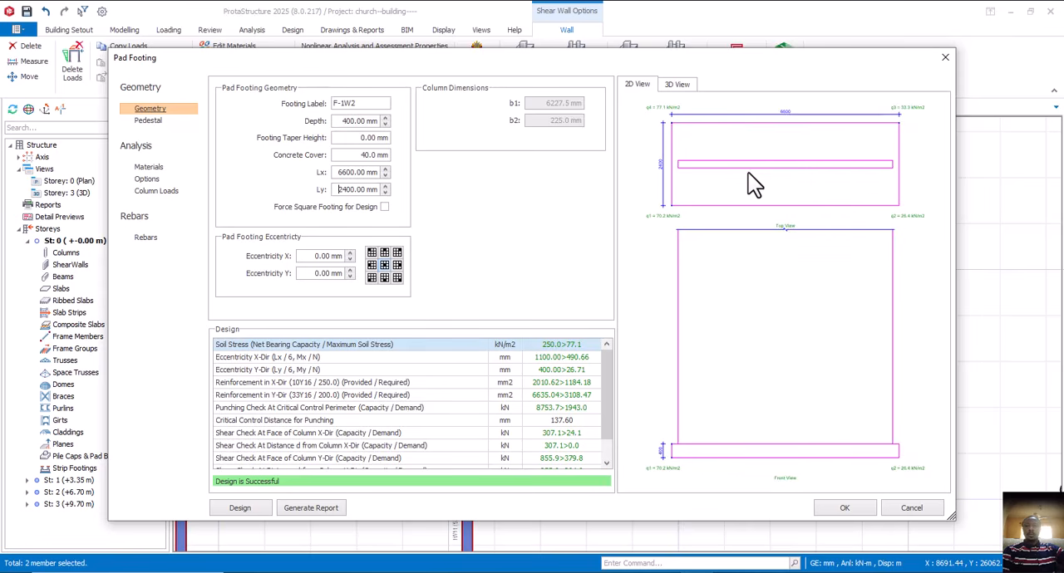
click(385, 193)
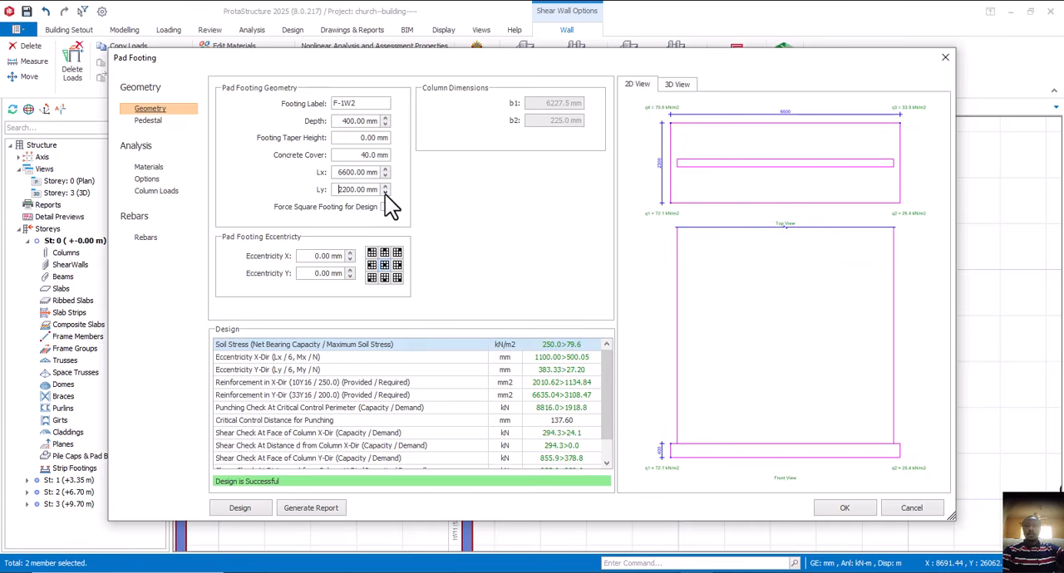
click(385, 194)
click(384, 193)
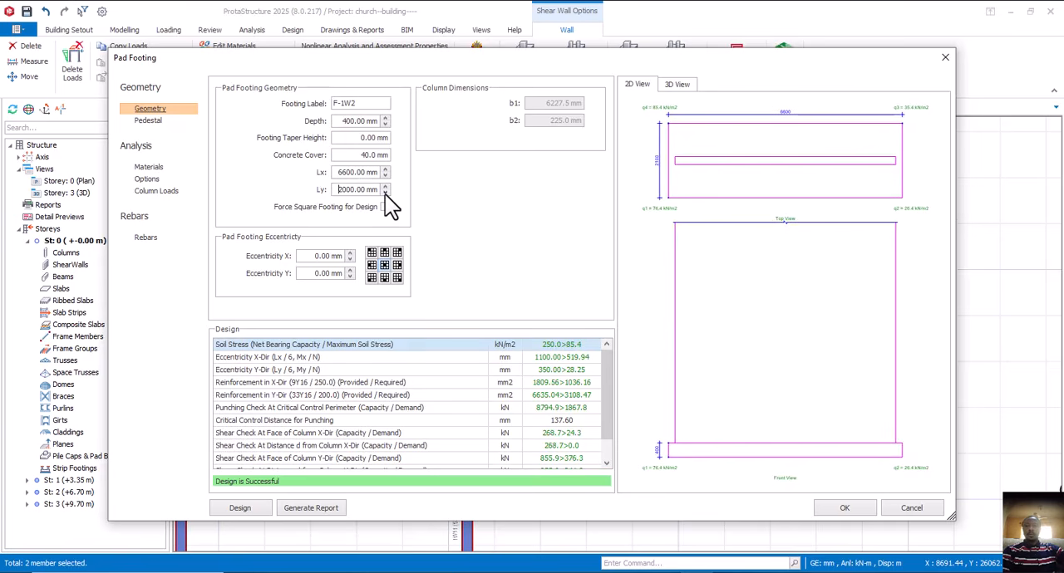
click(385, 194)
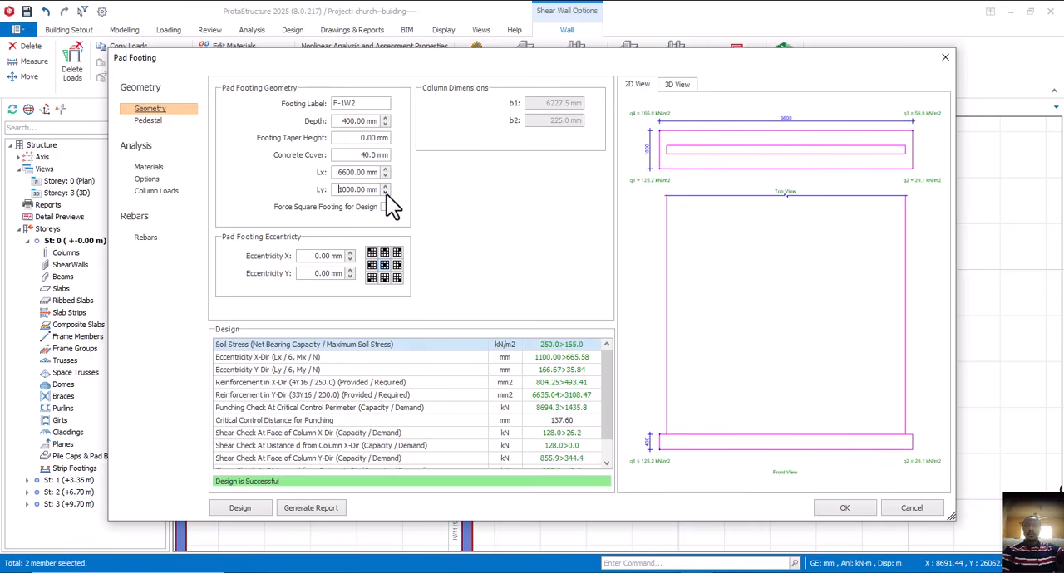
click(386, 193)
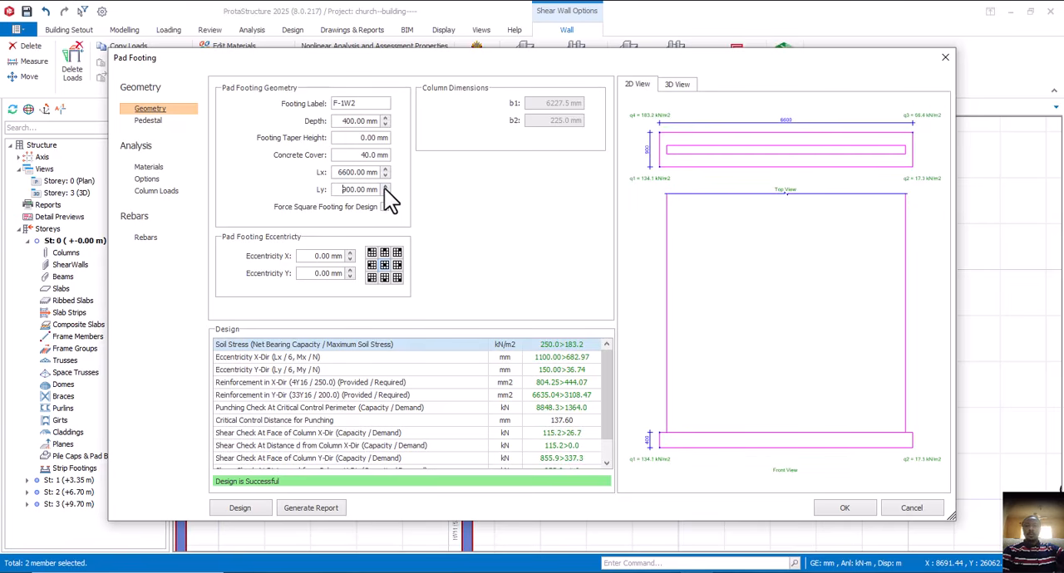
- Set the Ly dimension of combined footing F-1W2 to 1000 mm and review its design checks
click(384, 187)
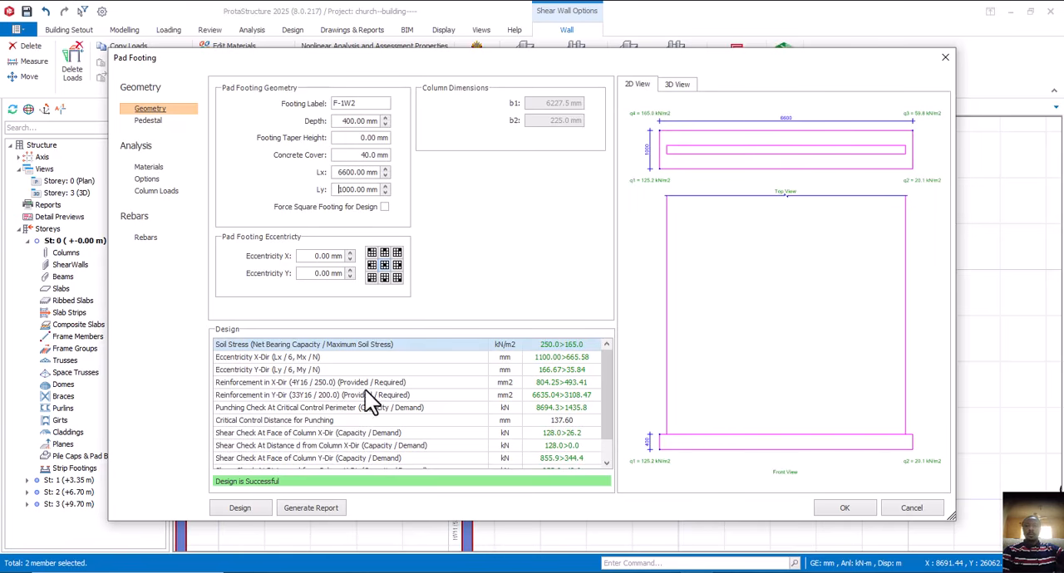
scroll(378, 423, down, 1)
scroll(378, 422, up, 1)
scroll(378, 421, down, 1)
scroll(378, 419, up, 1)
- Set the Rebar X spacing of footing F-1W2 to 200 mm
click(158, 238)
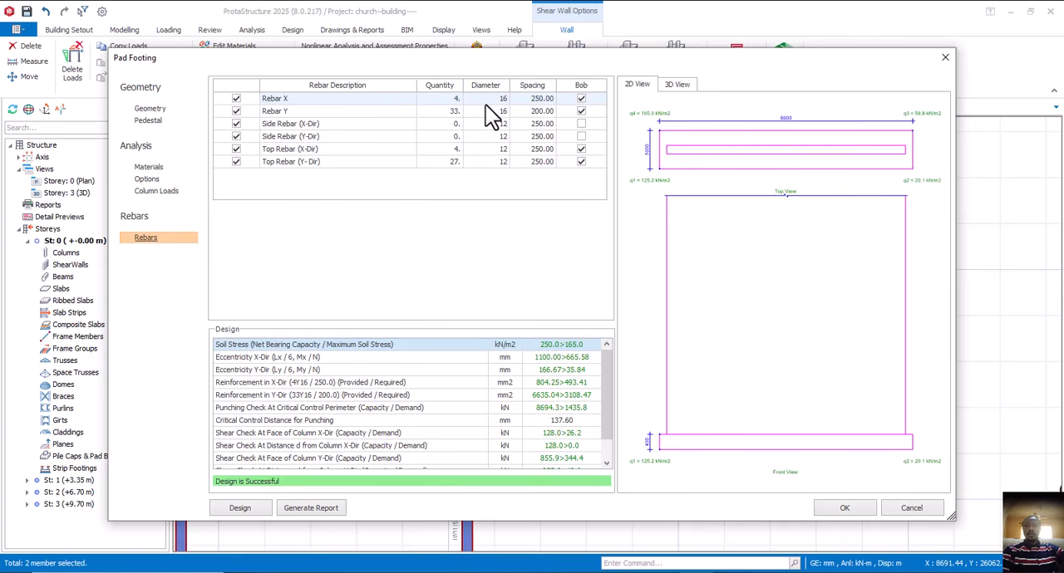
click(544, 101)
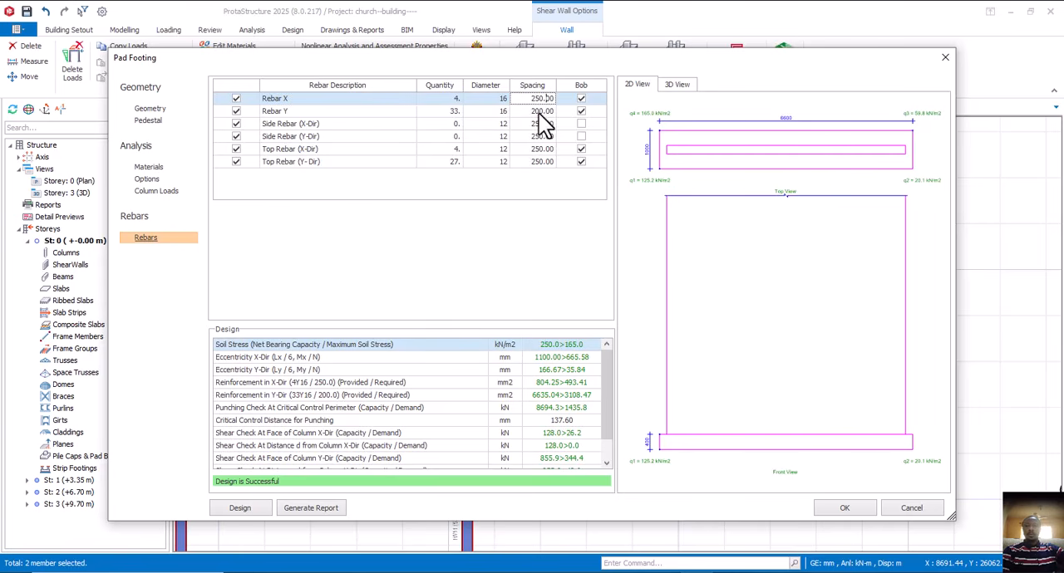
click(540, 111)
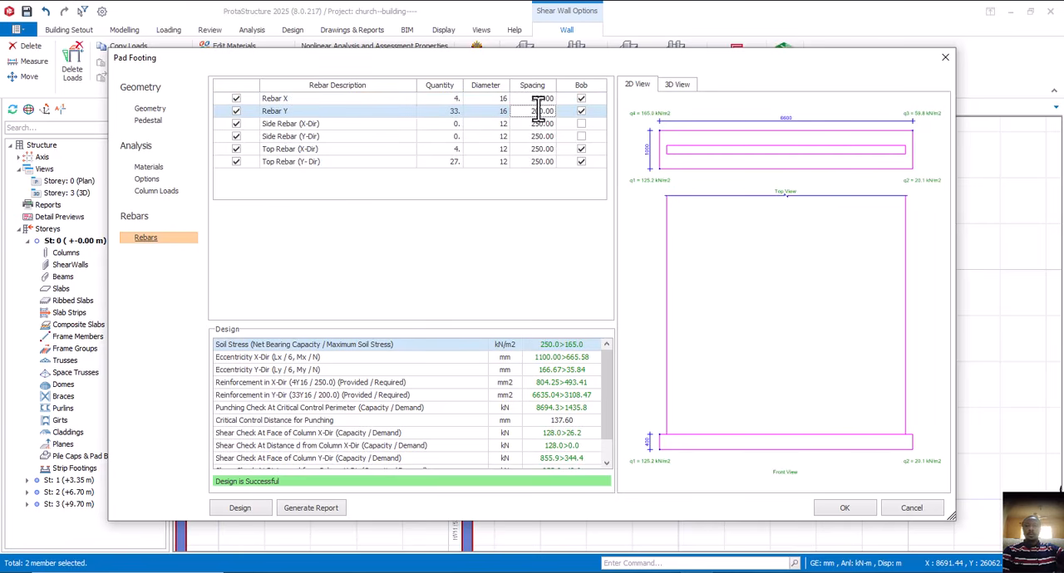
double_click(539, 98)
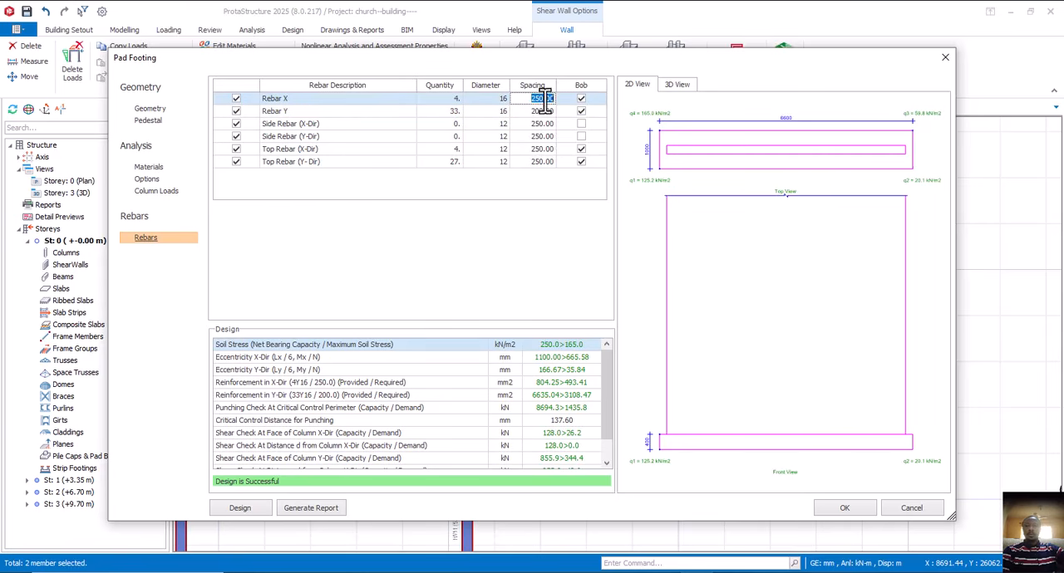
click(547, 101)
drag(543, 102, 538, 102)
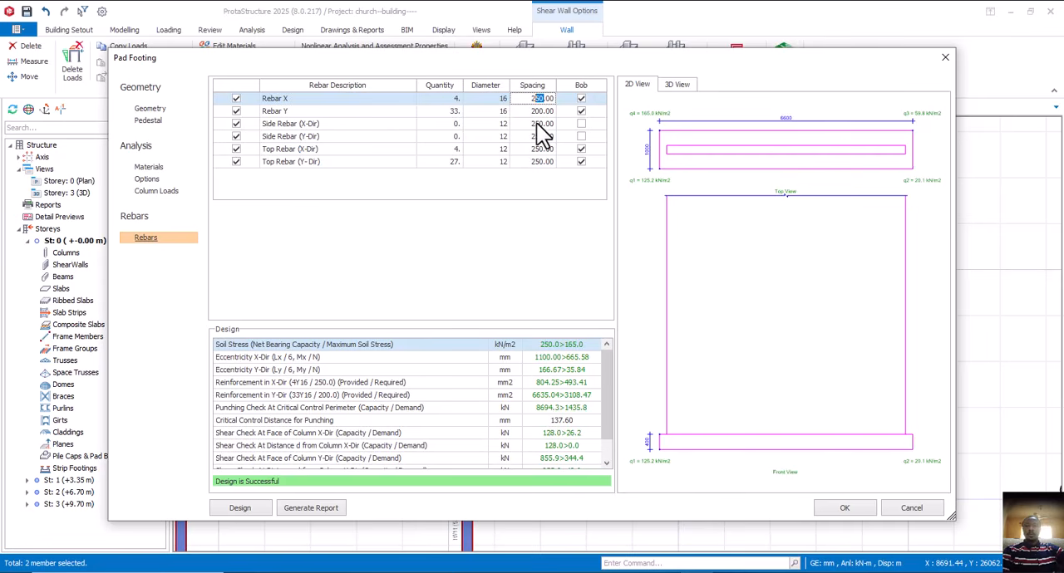
text(220)
click(542, 112)
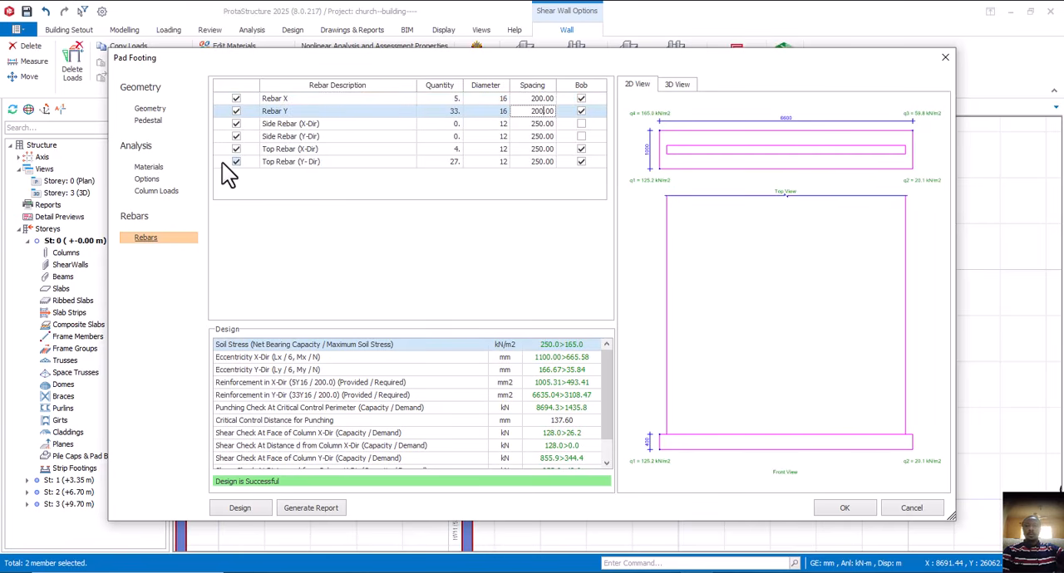
- Recheck the geometry and all design checks of footing F-1W2, and accept the footing to place it in the plan
click(151, 111)
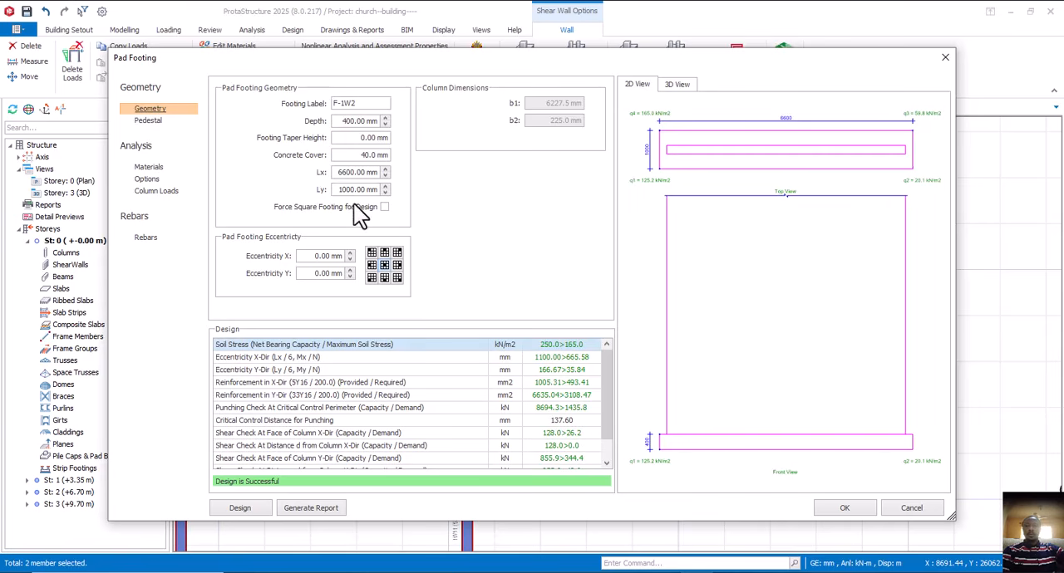
scroll(394, 413, down, 1)
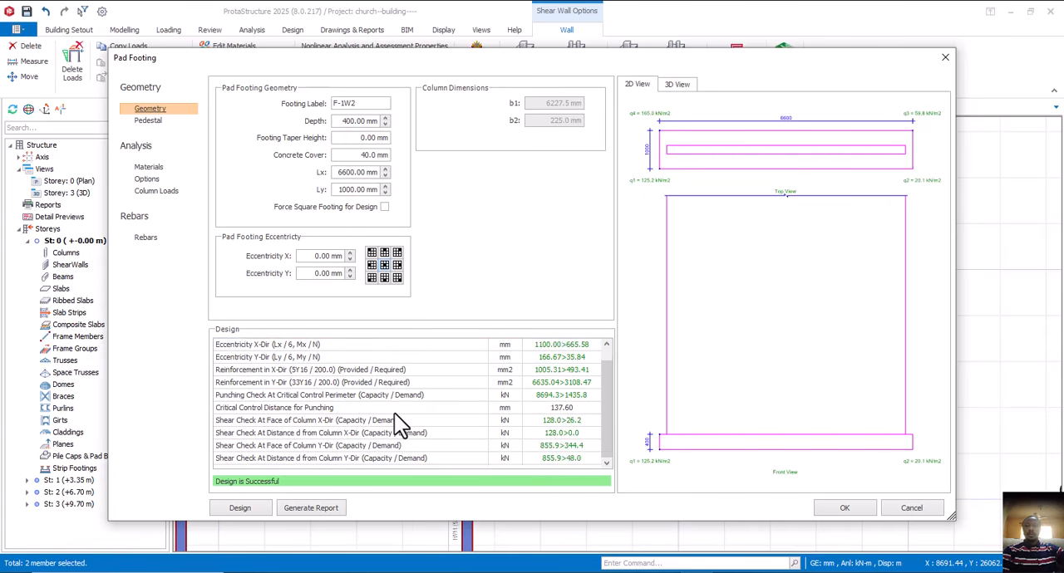
scroll(394, 413, up, 1)
scroll(394, 413, down, 1)
scroll(394, 413, up, 1)
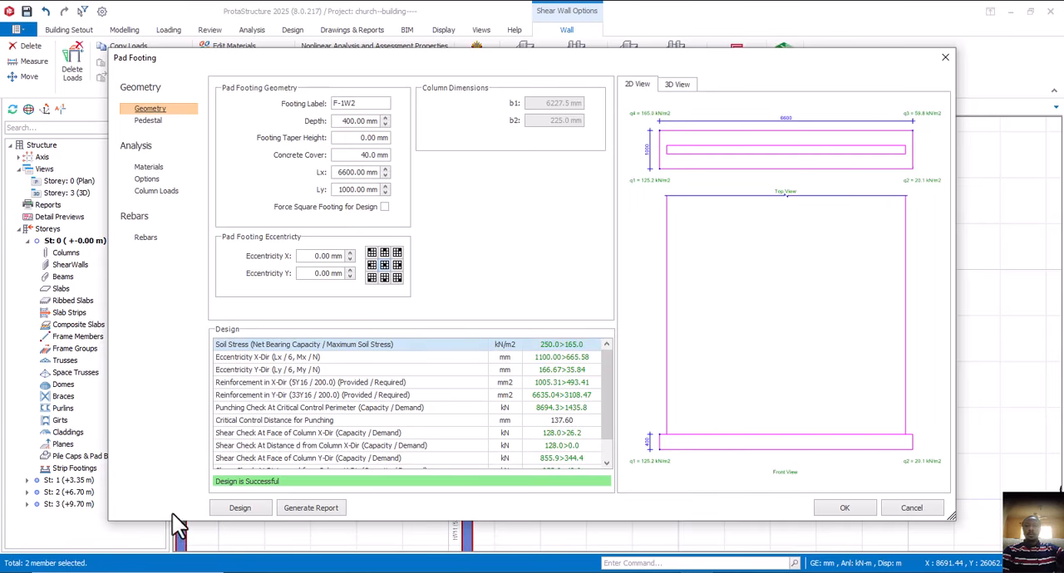
click(837, 509)
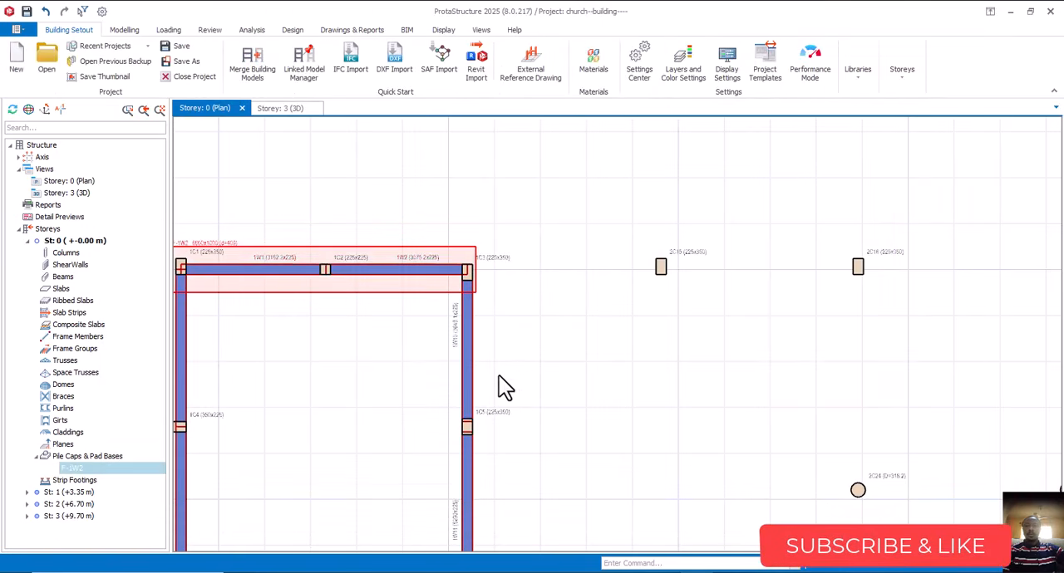
- Select the five shear walls along the left side of the building plan and start a combined pad footing for them
scroll(498, 274, down, 1)
scroll(415, 291, up, 1)
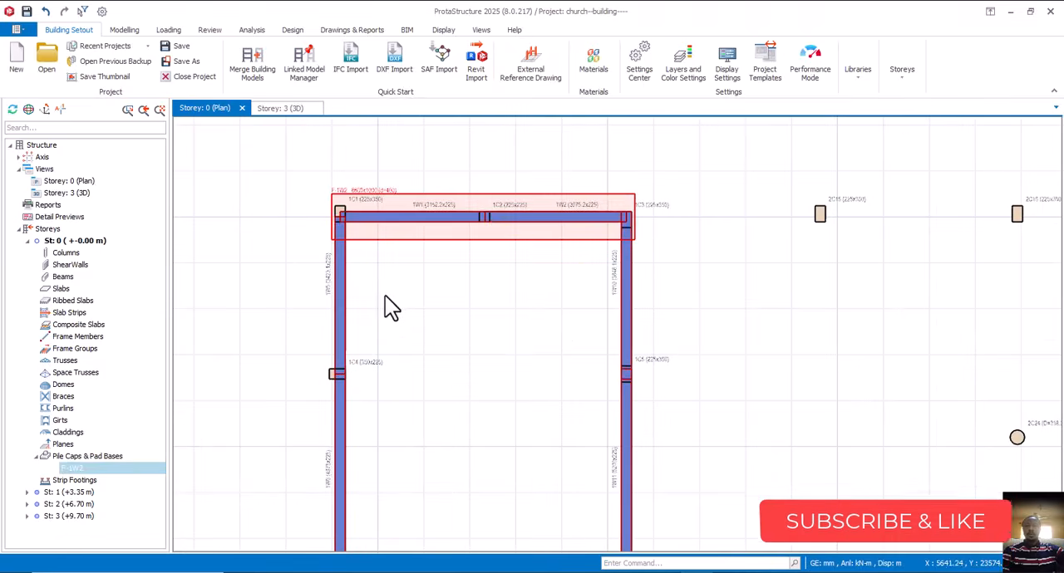
scroll(407, 293, down, 2)
scroll(395, 299, up, 1)
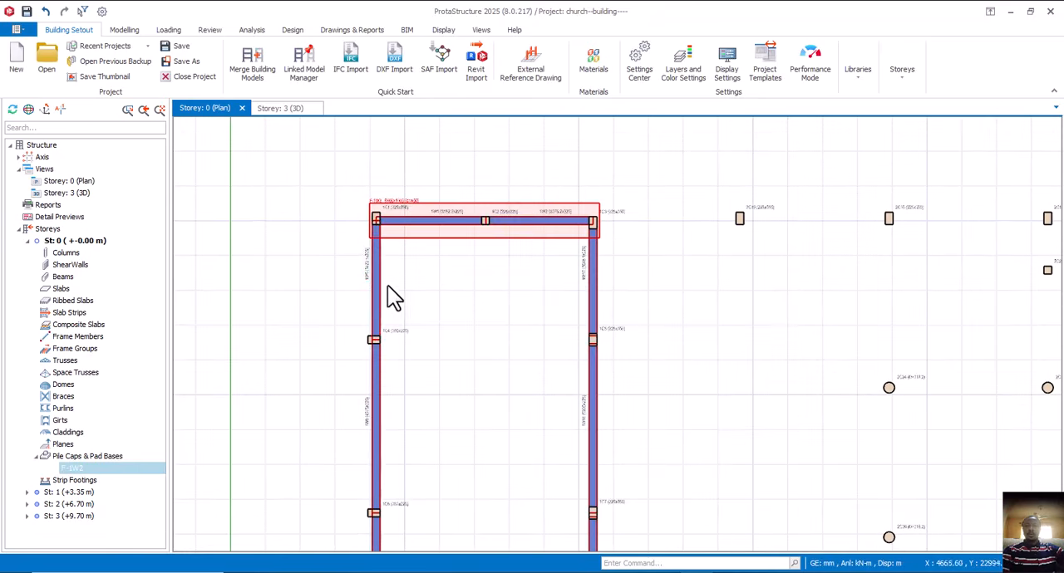
click(380, 284)
scroll(382, 287, down, 1)
scroll(390, 345, up, 1)
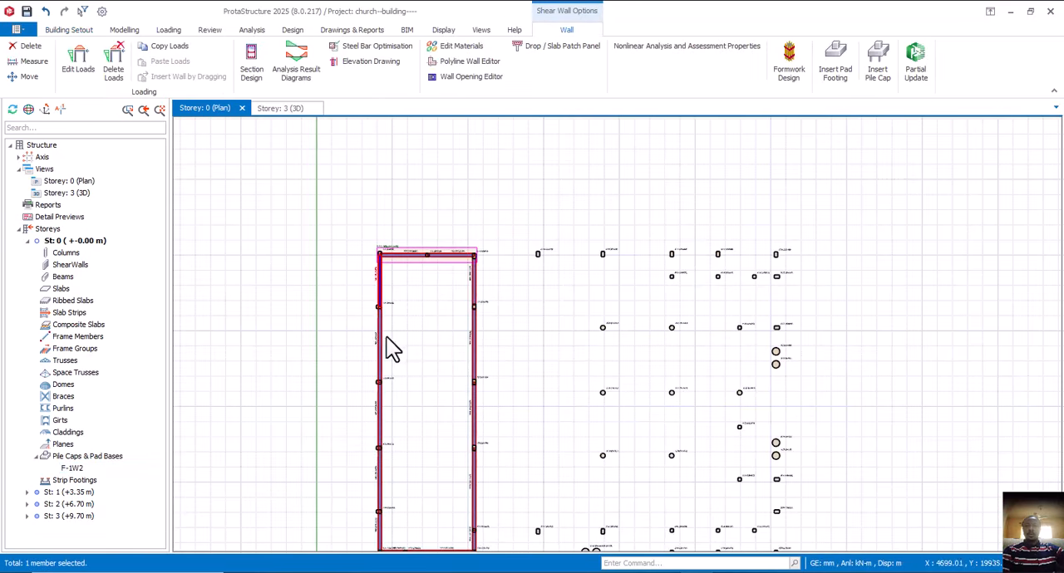
ctrl+click(382, 342)
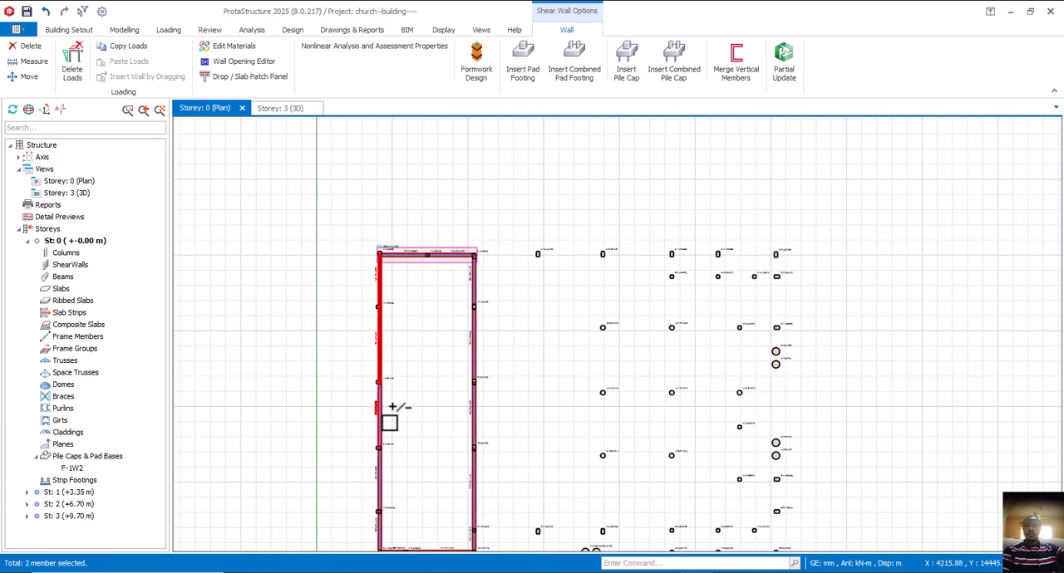
ctrl+click(382, 465)
ctrl+click(382, 524)
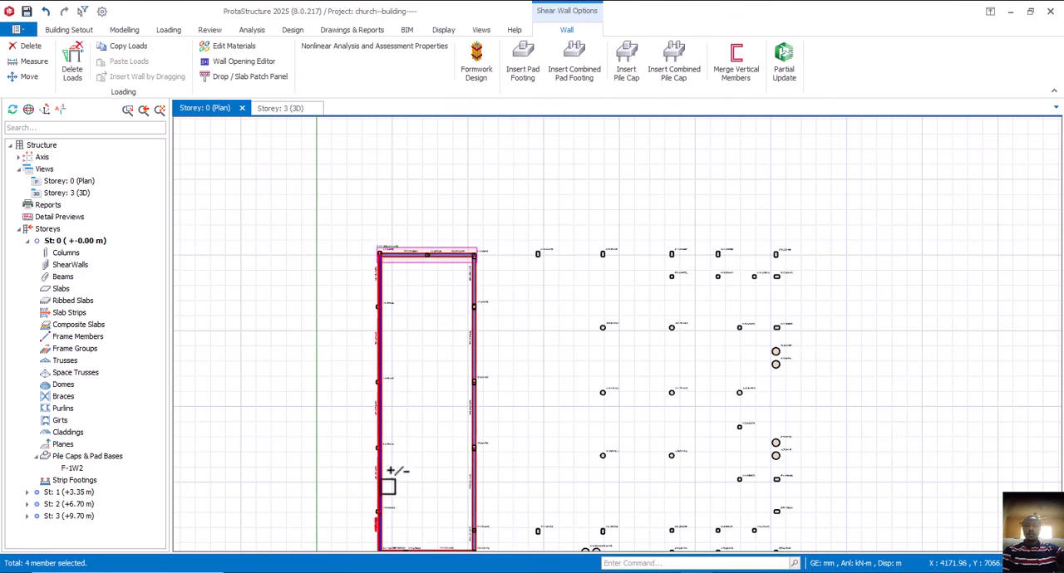
ctrl+click(387, 487)
scroll(427, 314, down, 2)
scroll(419, 401, up, 4)
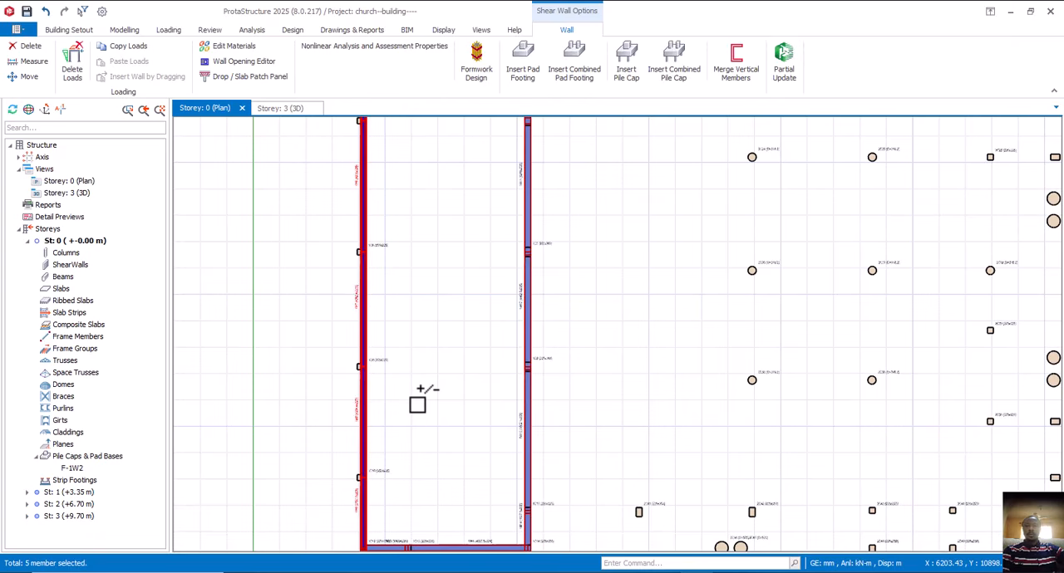
right_click(418, 303)
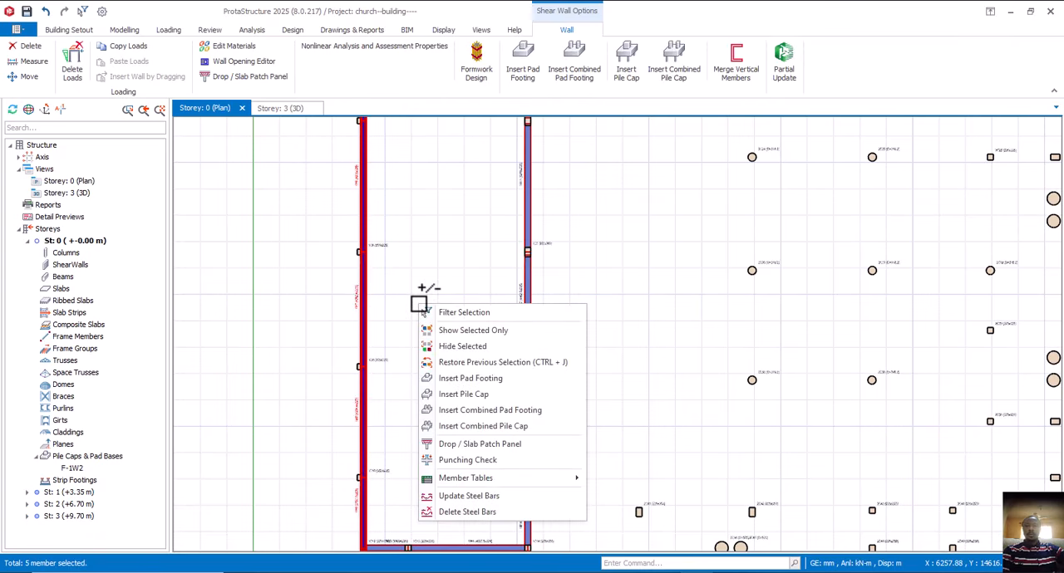
click(493, 412)
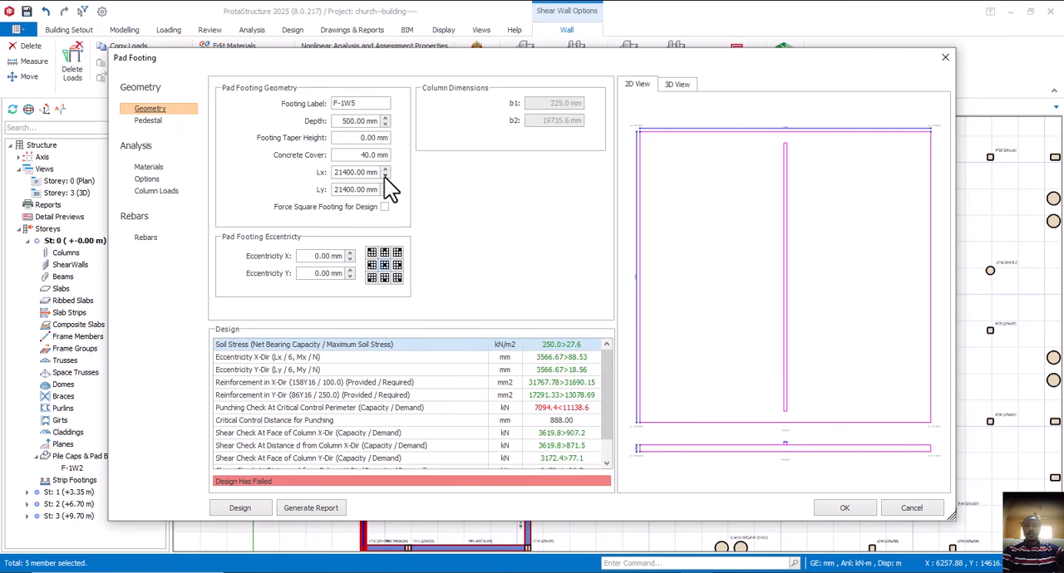
- Reduce the Lx dimension of the five-wall combined footing in 100 mm steps to 20800 mm
click(385, 176)
click(385, 176)
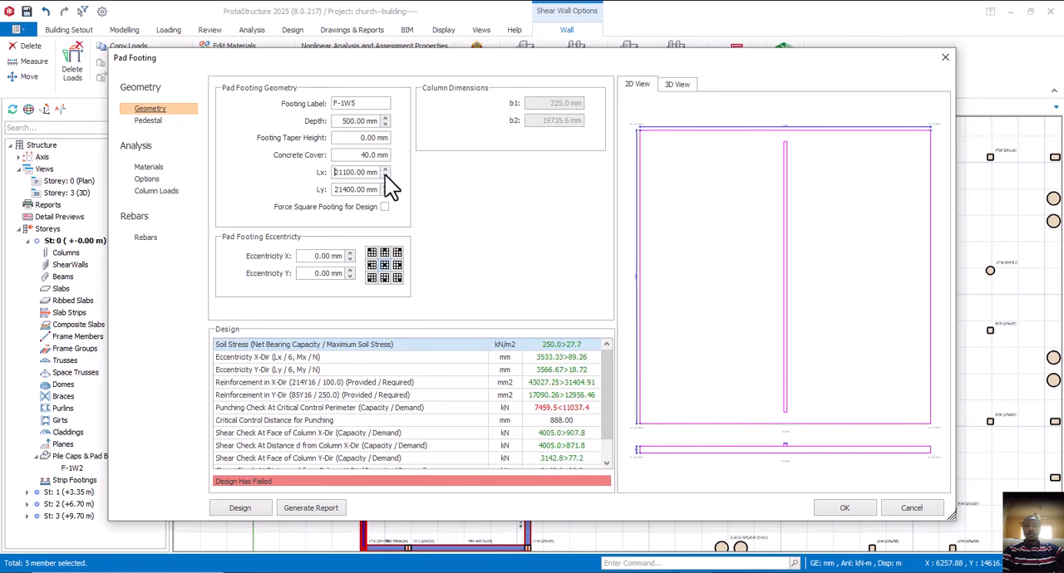
click(384, 177)
click(385, 177)
click(385, 176)
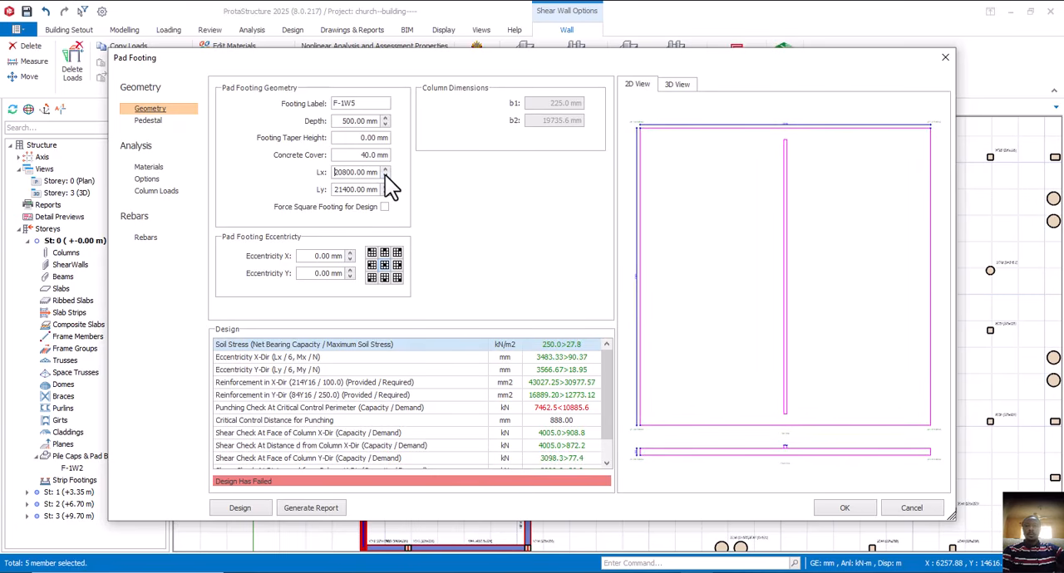
- Increase the depth of the five-wall combined footing in 100 mm steps to 900 mm
click(385, 117)
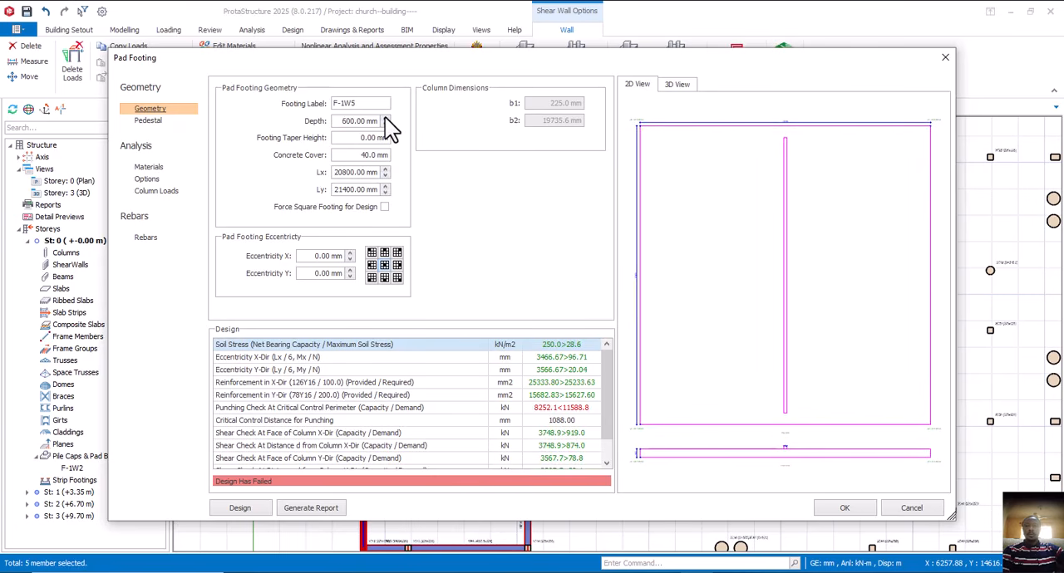
click(384, 118)
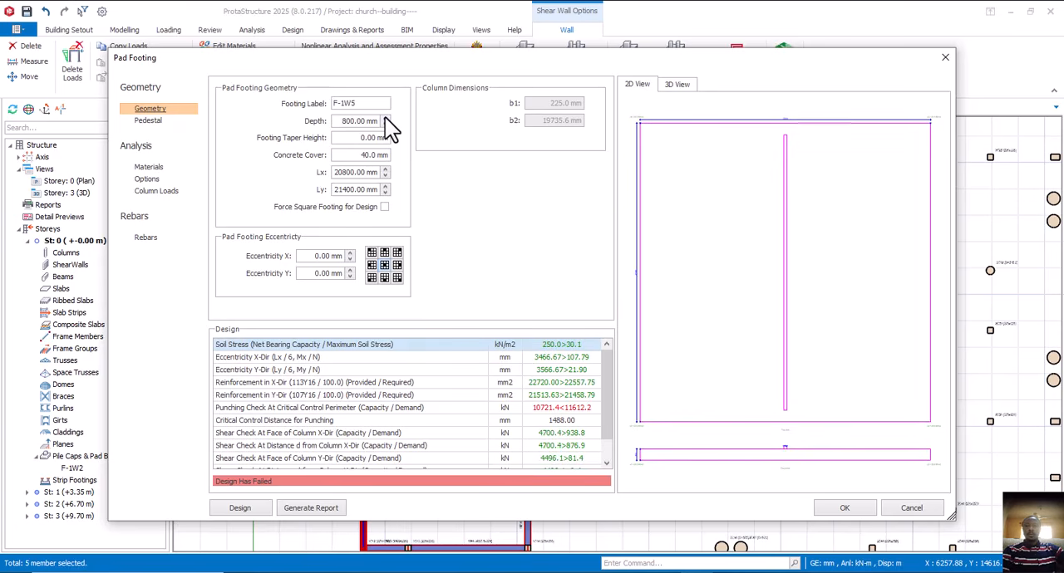
click(385, 117)
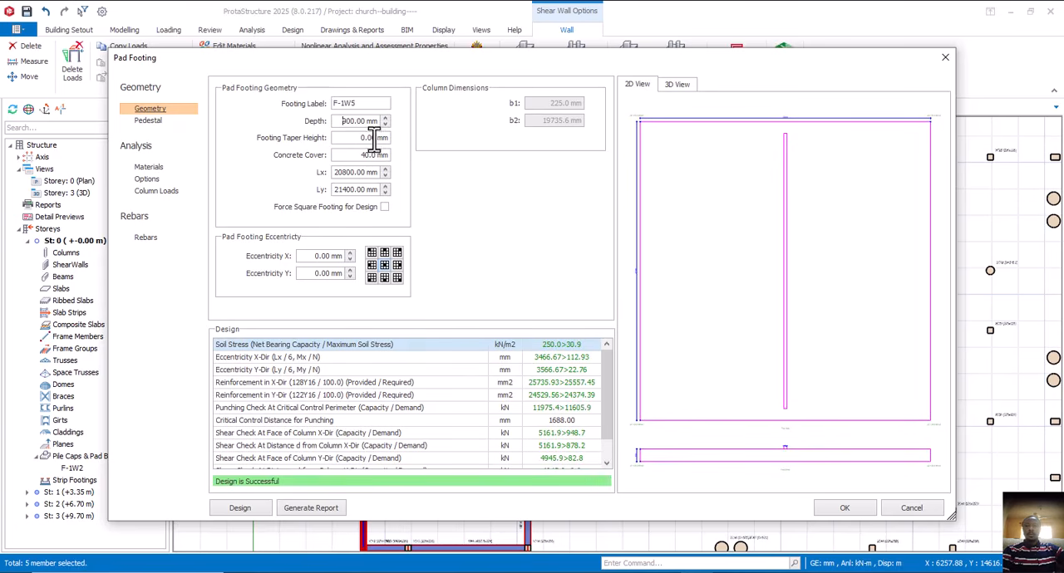
- Reduce the depth of the five-wall combined footing to 800 mm and its Lx dimension in 100 mm steps to 14300 mm
click(385, 176)
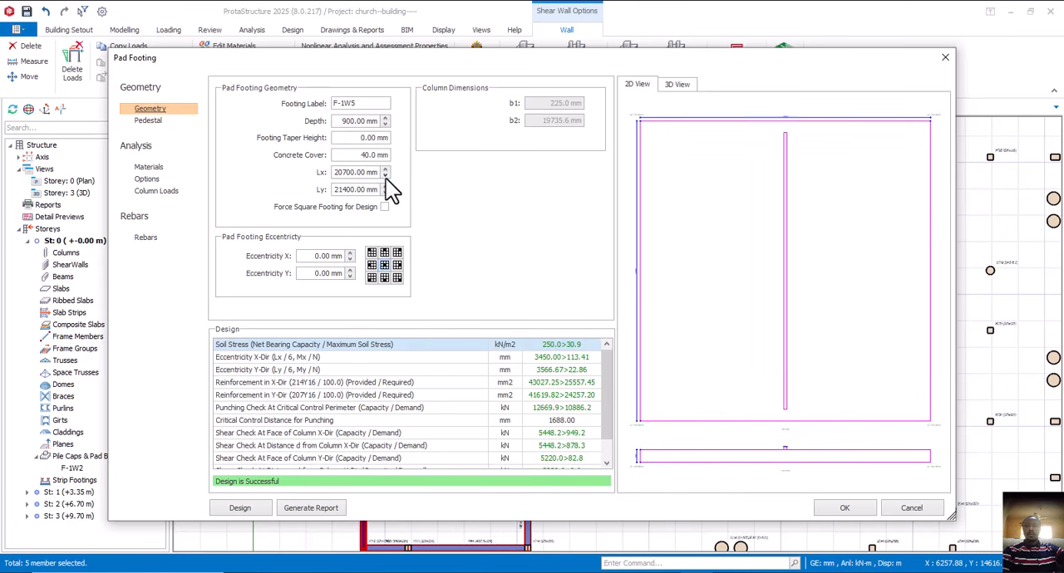
click(384, 176)
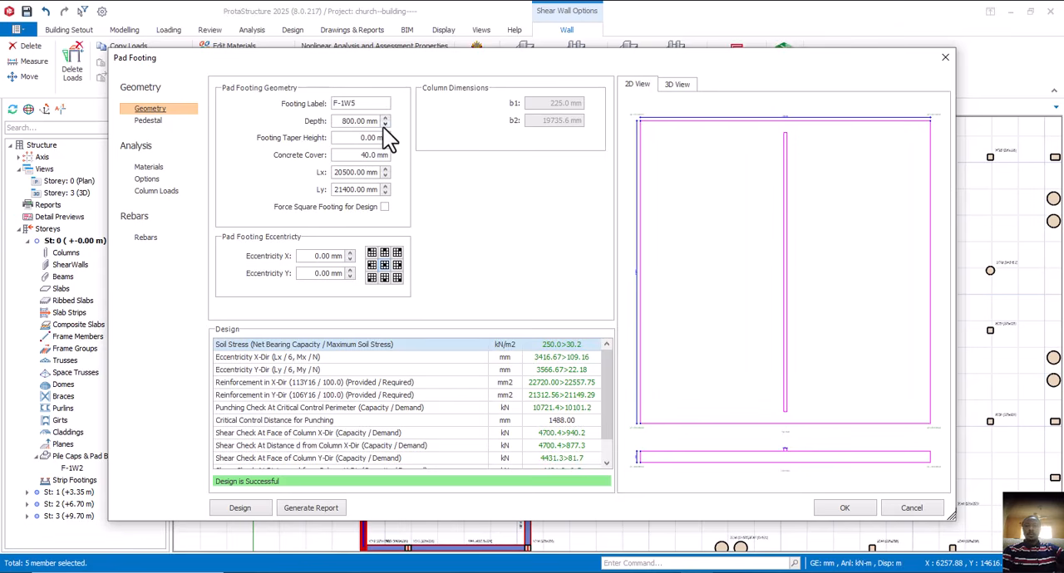
click(385, 175)
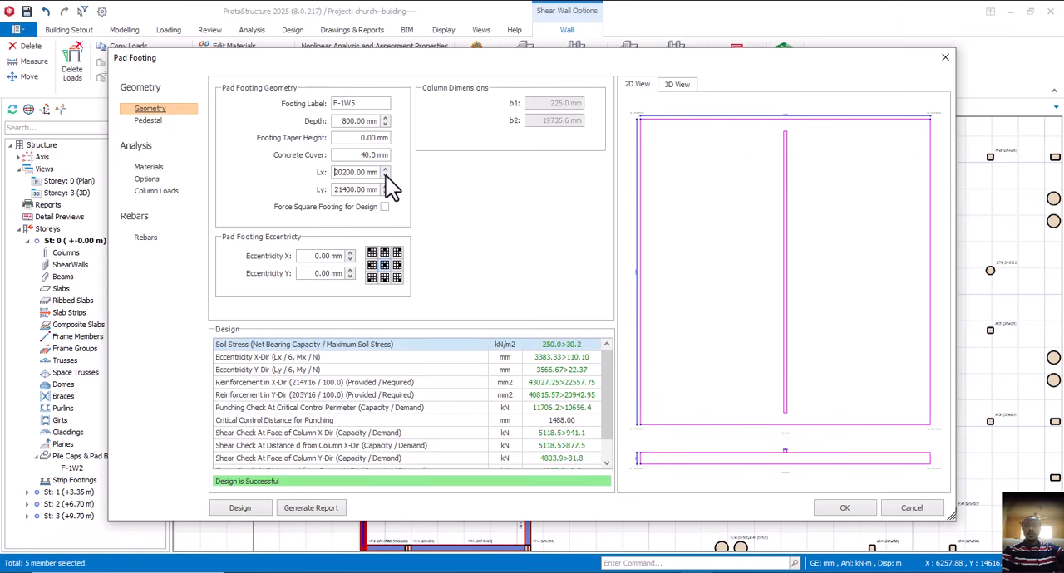
click(385, 176)
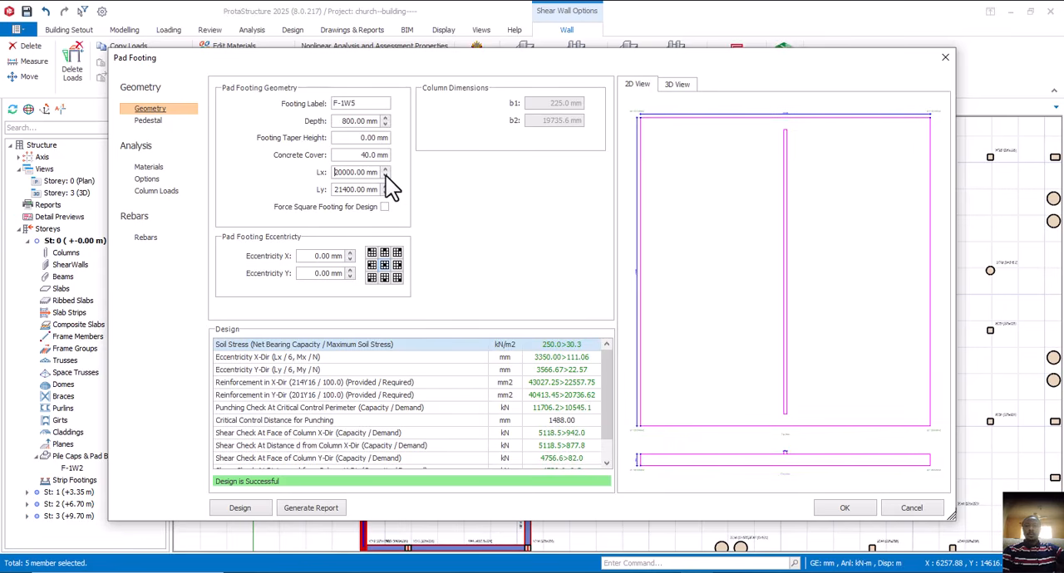
click(385, 175)
click(385, 176)
click(385, 175)
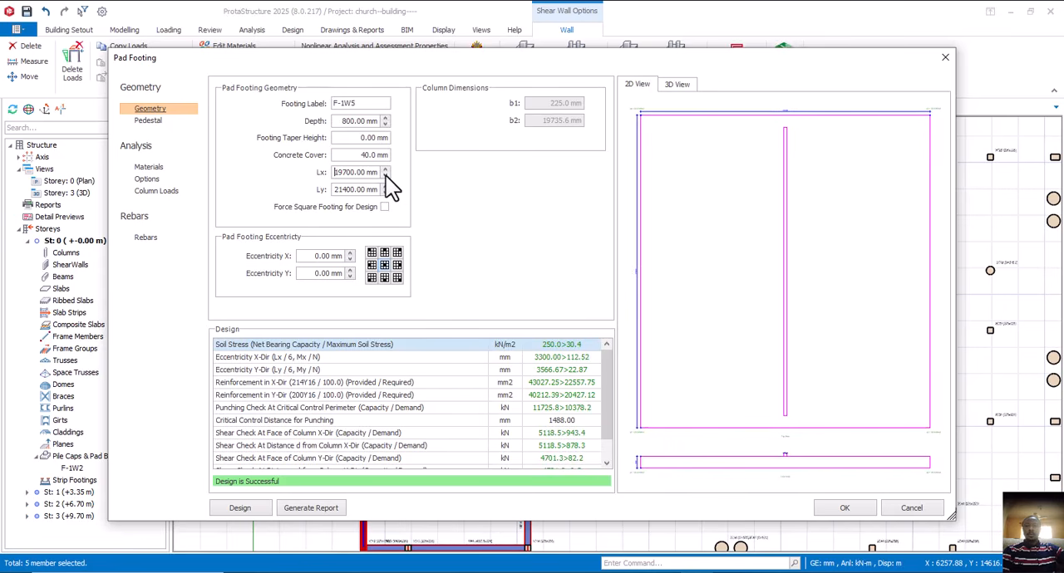
click(385, 175)
click(385, 175)
click(385, 175)
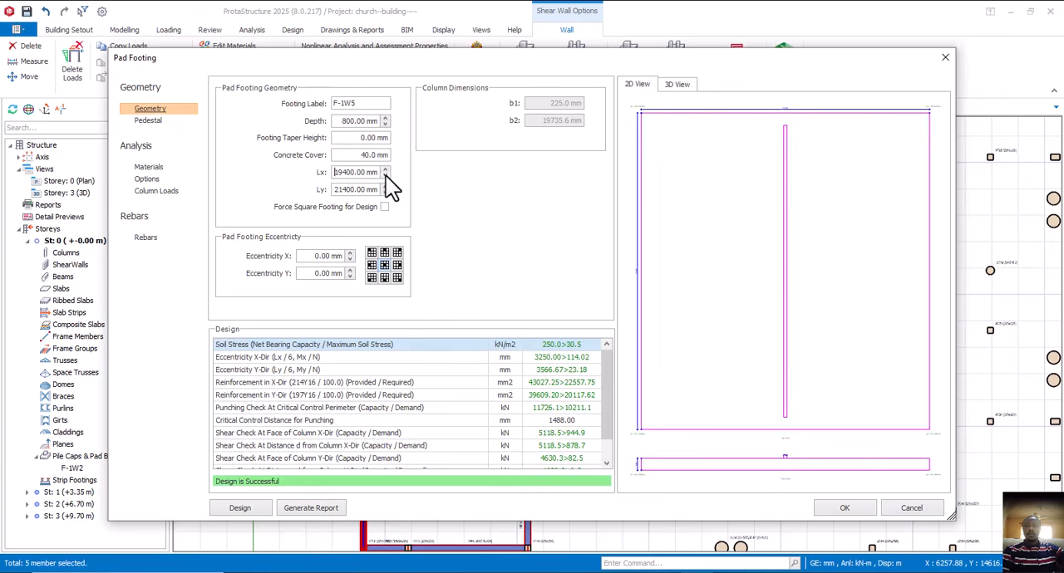
click(385, 176)
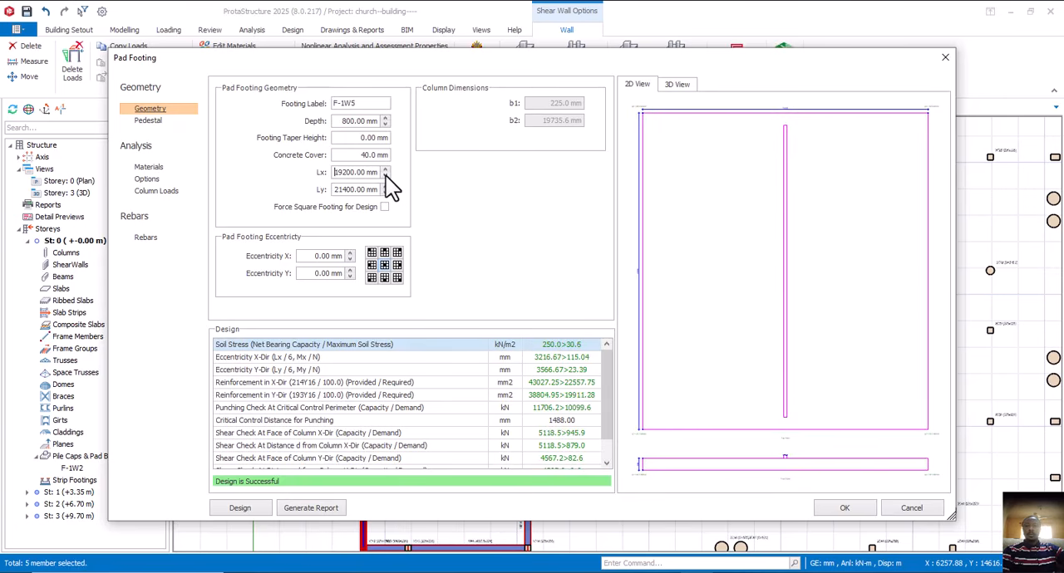
click(385, 176)
click(385, 175)
click(385, 175)
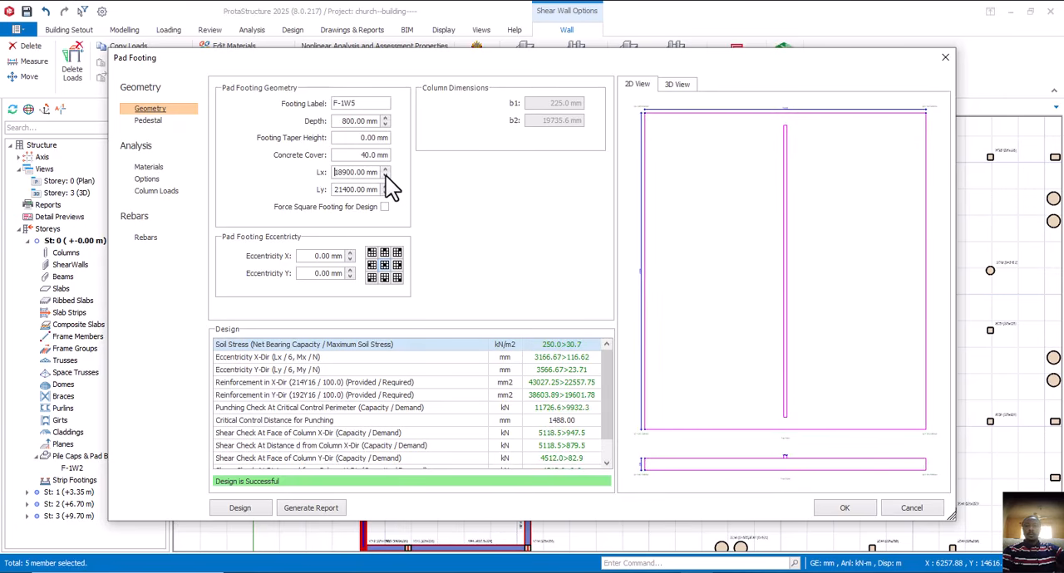
click(385, 176)
click(385, 175)
click(385, 176)
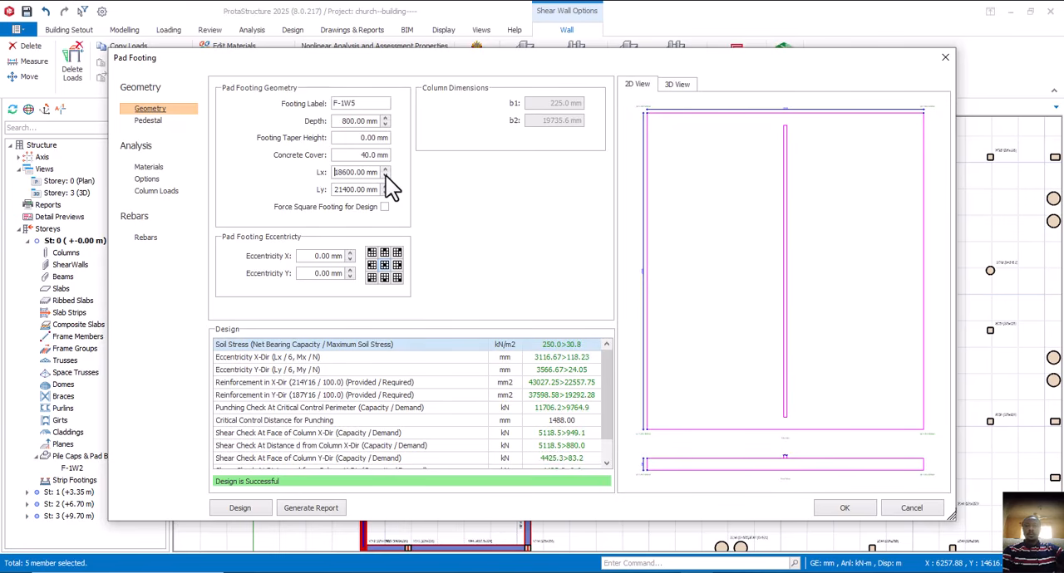
click(384, 176)
click(385, 175)
click(385, 175)
click(384, 176)
click(384, 175)
click(385, 176)
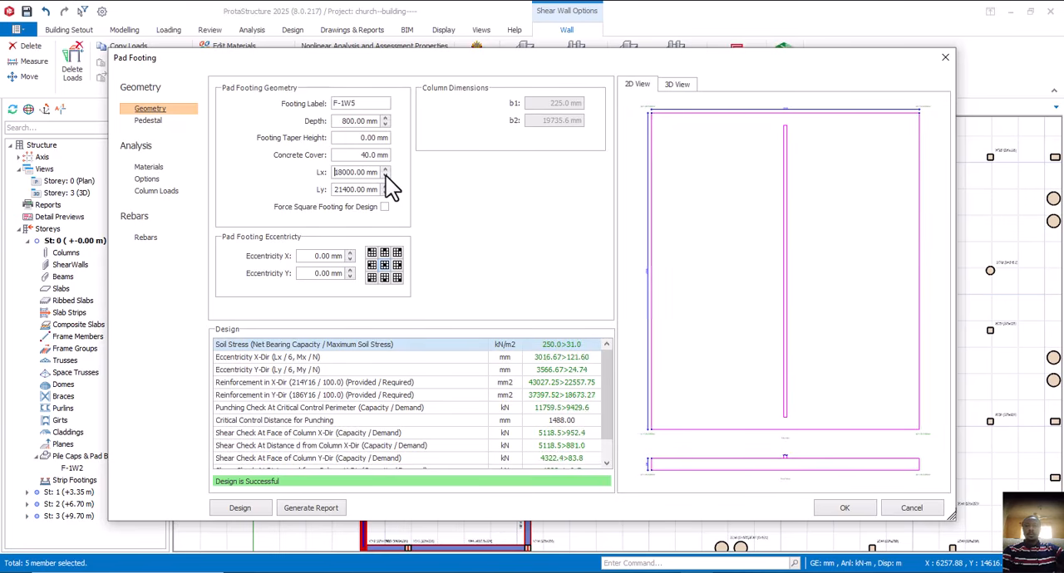
click(385, 175)
click(385, 175)
click(385, 175)
click(385, 175)
click(385, 175)
click(385, 176)
click(384, 176)
click(385, 175)
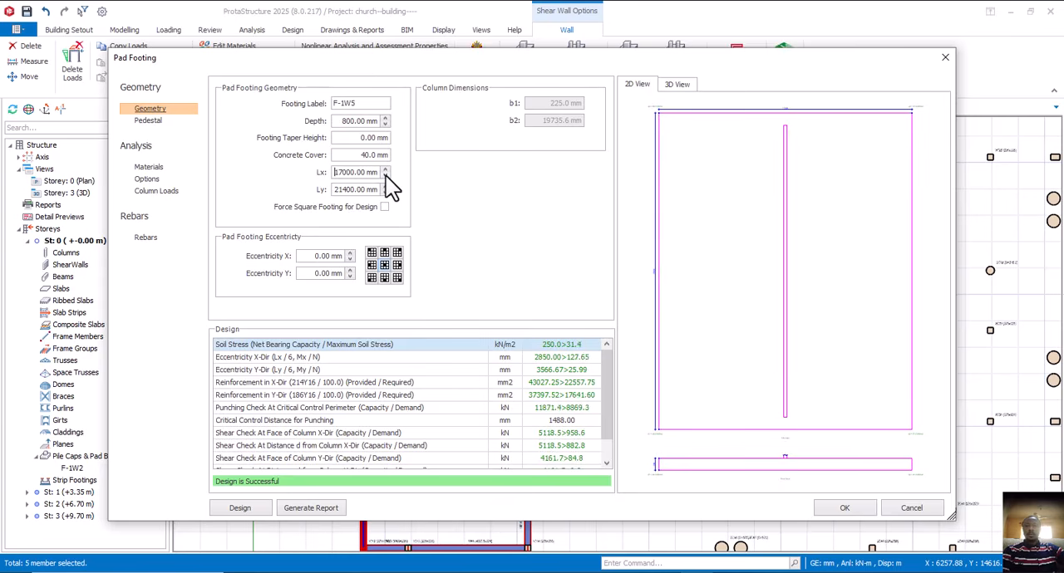
click(385, 176)
click(385, 175)
click(385, 175)
click(385, 175)
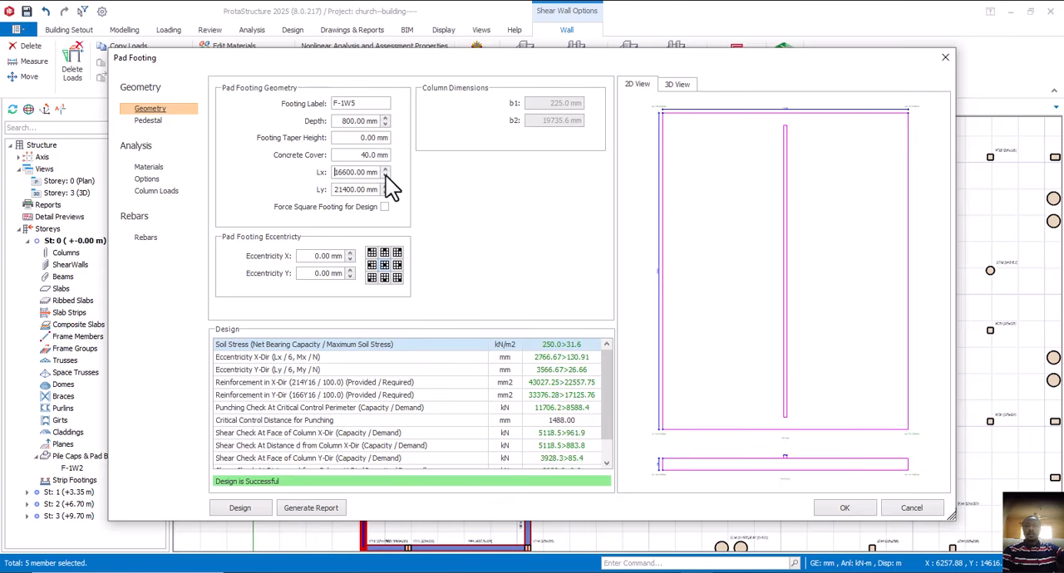
click(384, 175)
click(385, 176)
click(385, 176)
click(385, 175)
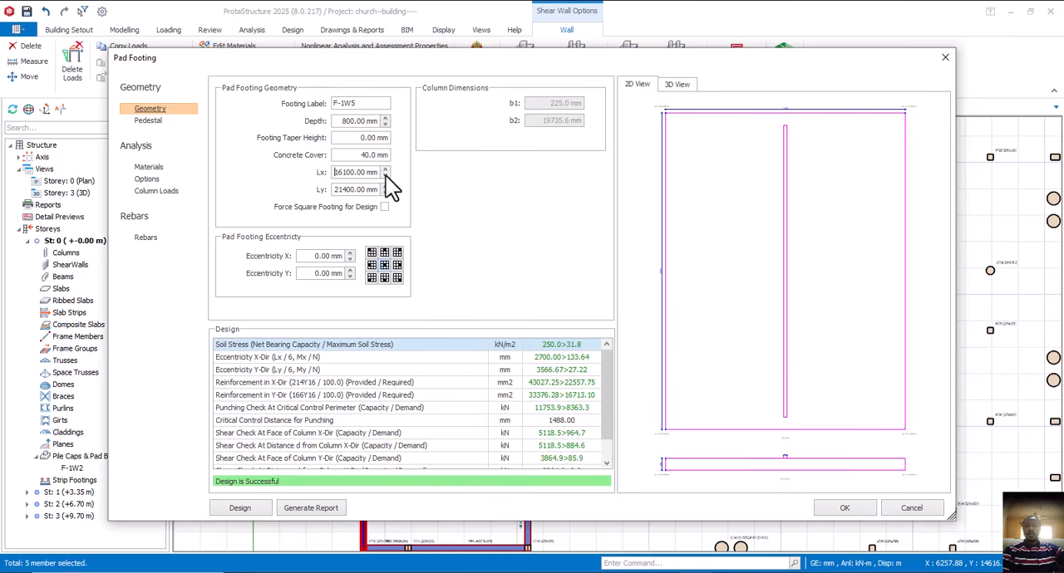
click(385, 175)
click(385, 175)
click(384, 176)
click(385, 175)
click(385, 175)
click(385, 175)
click(384, 176)
click(385, 175)
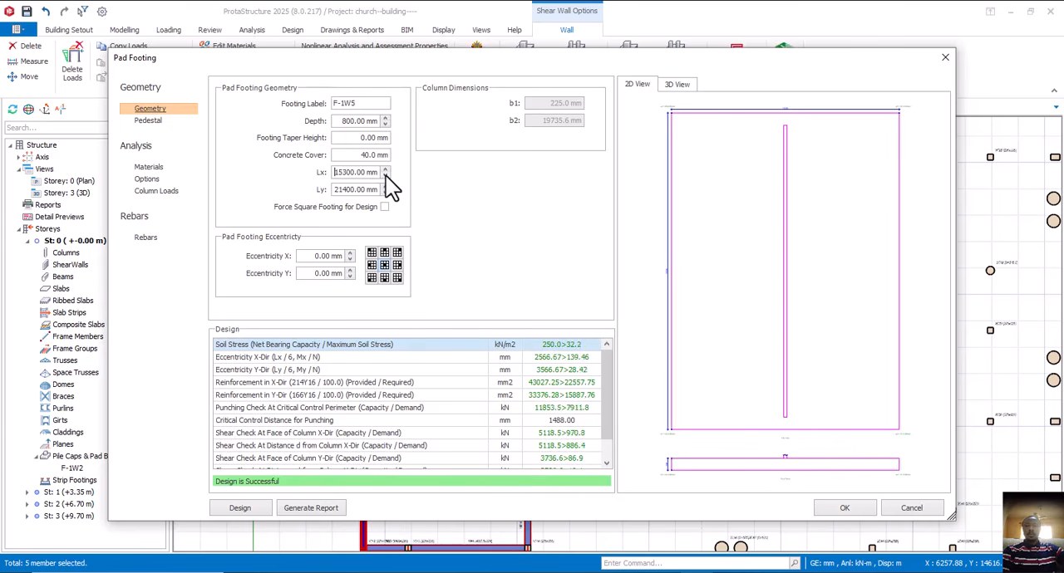
click(385, 176)
click(385, 175)
click(385, 175)
click(385, 175)
click(385, 175)
click(384, 175)
click(385, 175)
click(384, 175)
click(385, 175)
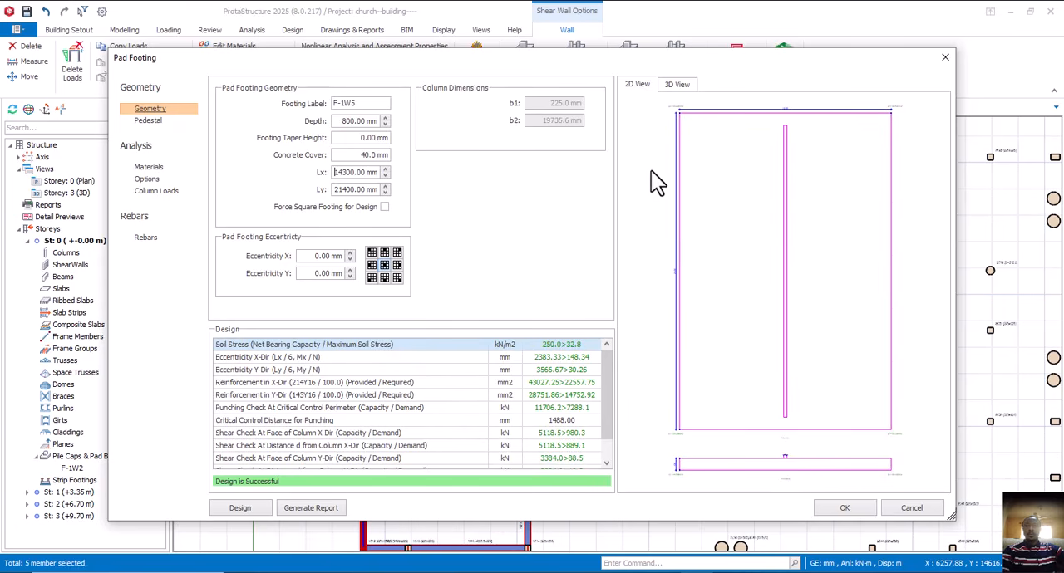
- Reduce the Lx dimension of footing F-1W5 further to 5900 mm and review the full list of design checks
click(386, 176)
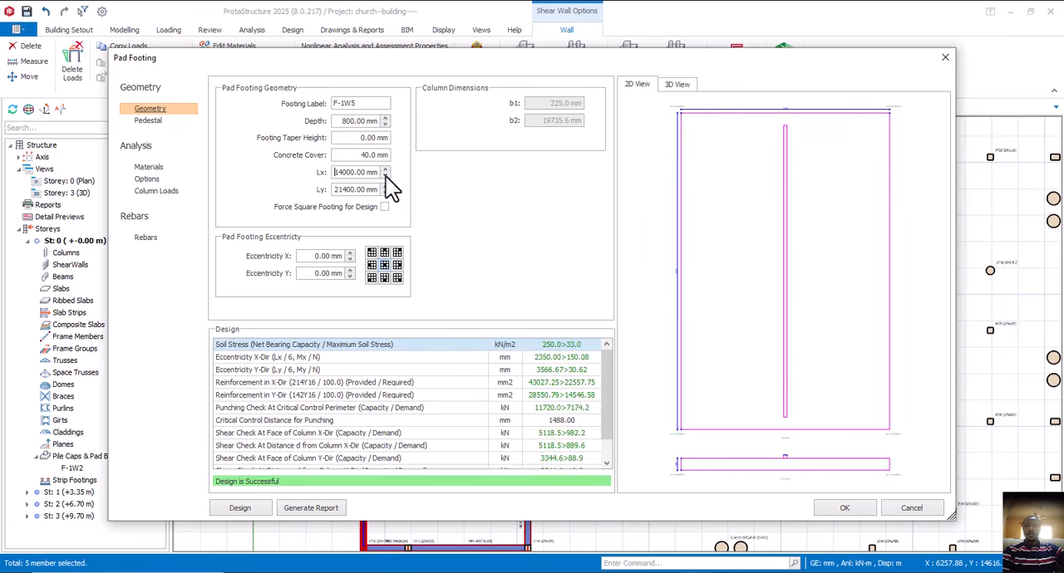
click(386, 176)
click(386, 176)
click(386, 176)
click(386, 176)
click(385, 176)
click(385, 176)
click(386, 176)
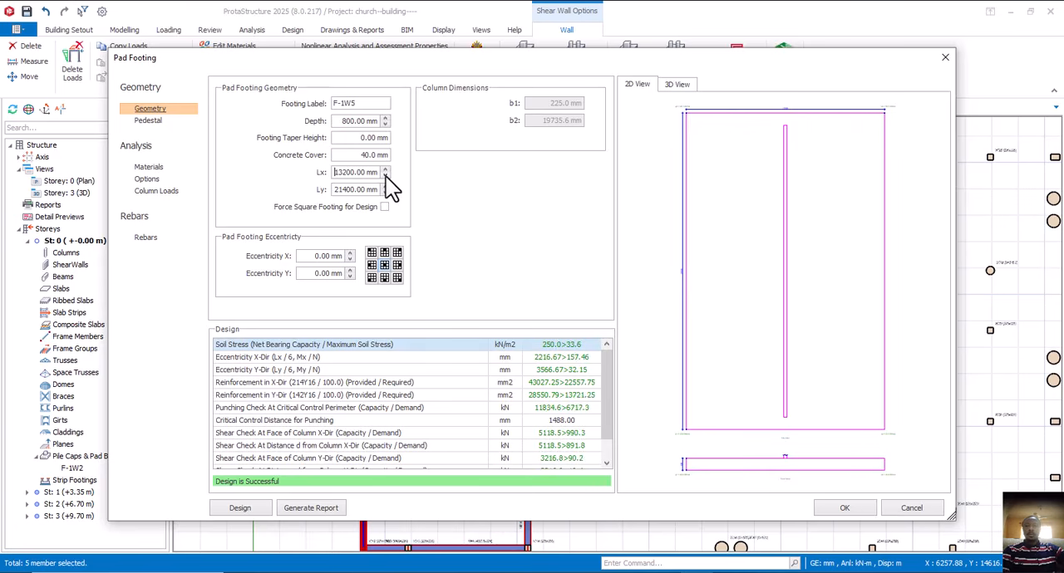
click(385, 176)
click(385, 176)
click(386, 176)
click(386, 177)
click(385, 177)
click(386, 176)
click(386, 176)
click(386, 176)
click(386, 176)
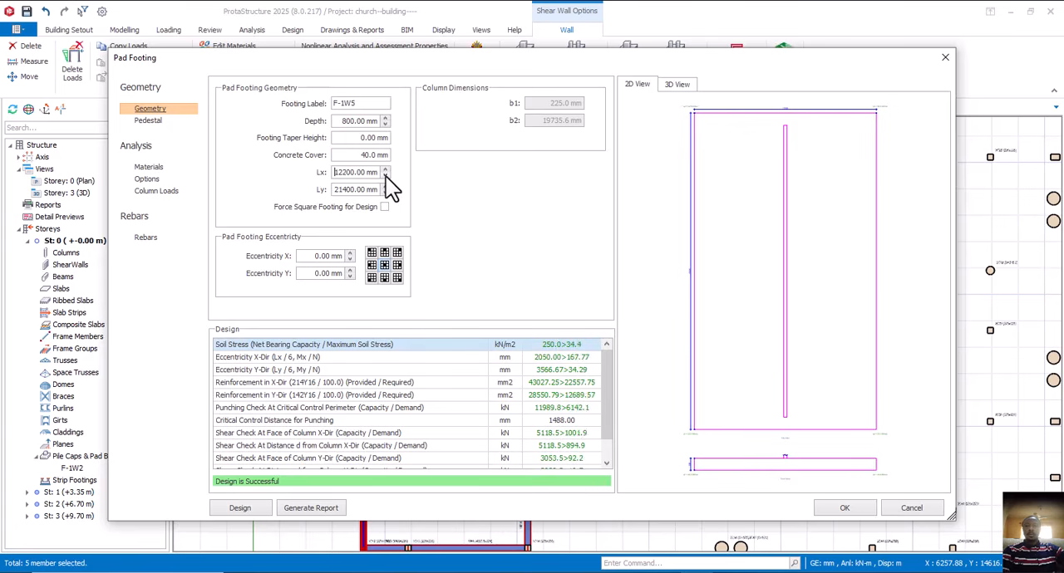
click(386, 176)
click(386, 176)
click(385, 176)
click(385, 177)
click(386, 176)
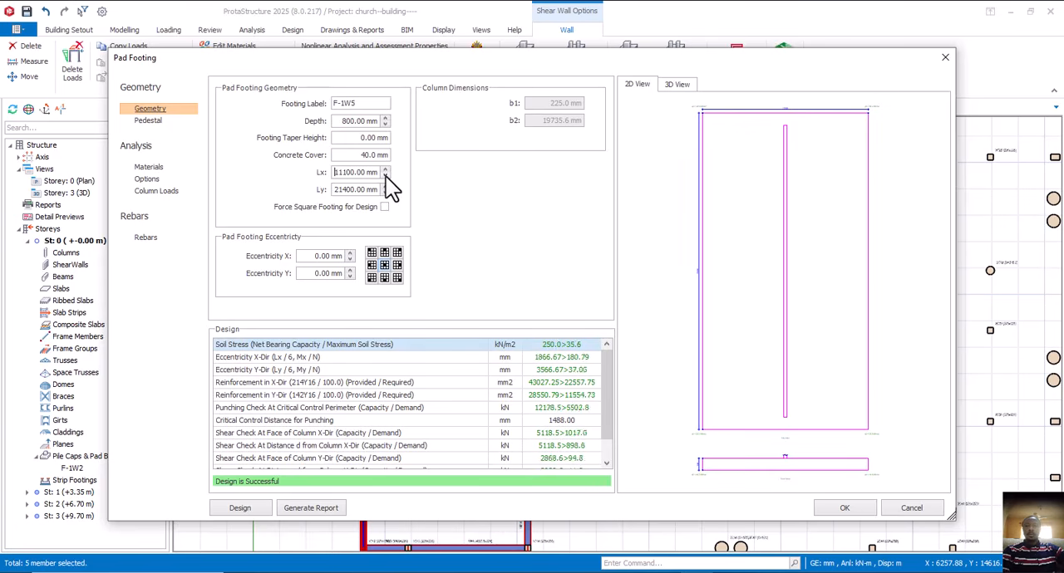
click(385, 176)
click(386, 176)
click(386, 176)
click(386, 176)
click(385, 176)
click(385, 176)
click(385, 177)
click(386, 176)
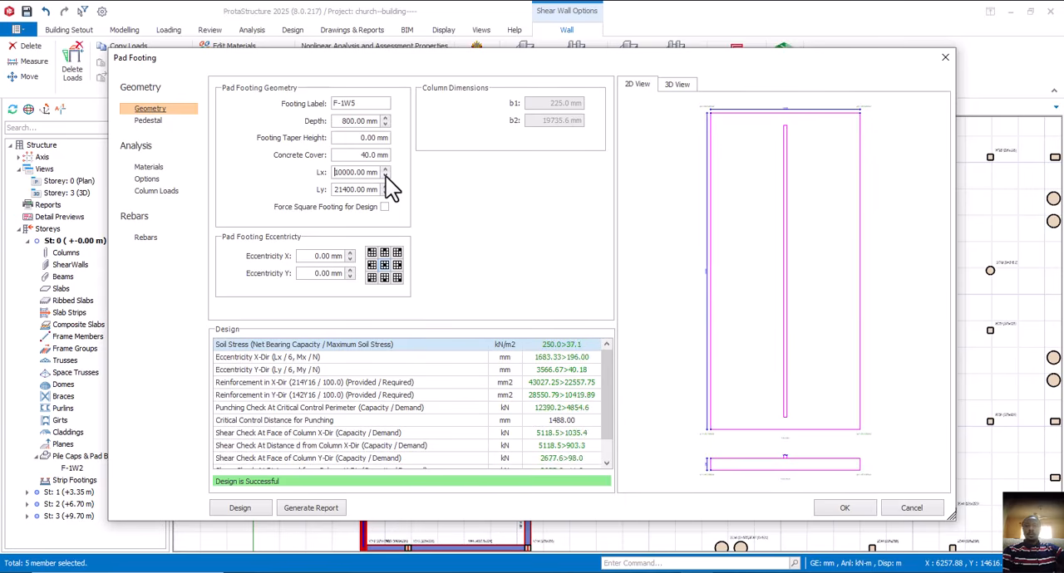
click(385, 177)
click(386, 176)
click(385, 177)
click(385, 176)
click(385, 176)
click(386, 176)
click(386, 176)
click(385, 177)
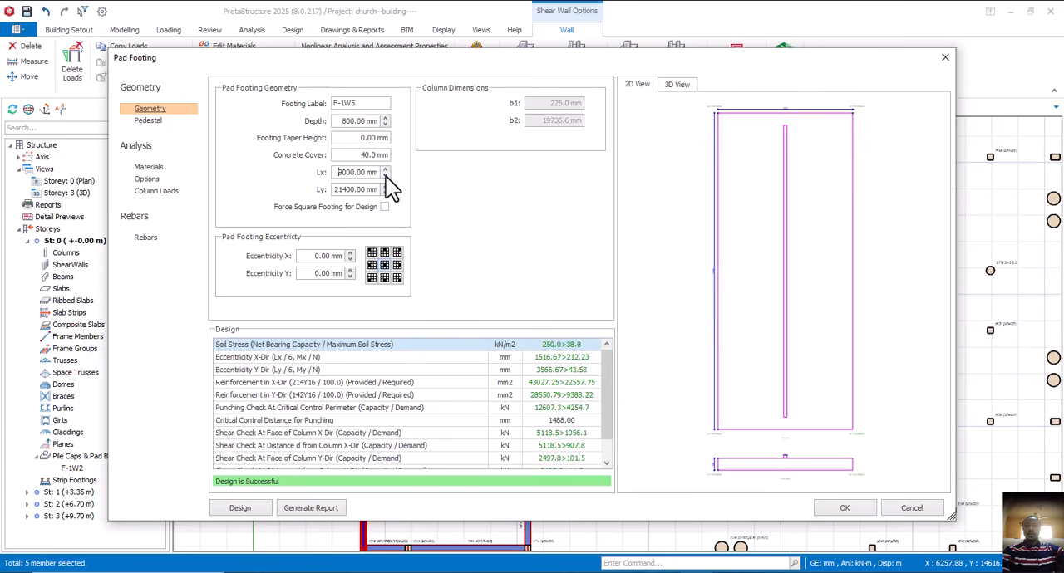
click(385, 177)
click(386, 176)
click(385, 176)
click(386, 176)
click(386, 176)
click(385, 177)
click(386, 176)
click(386, 176)
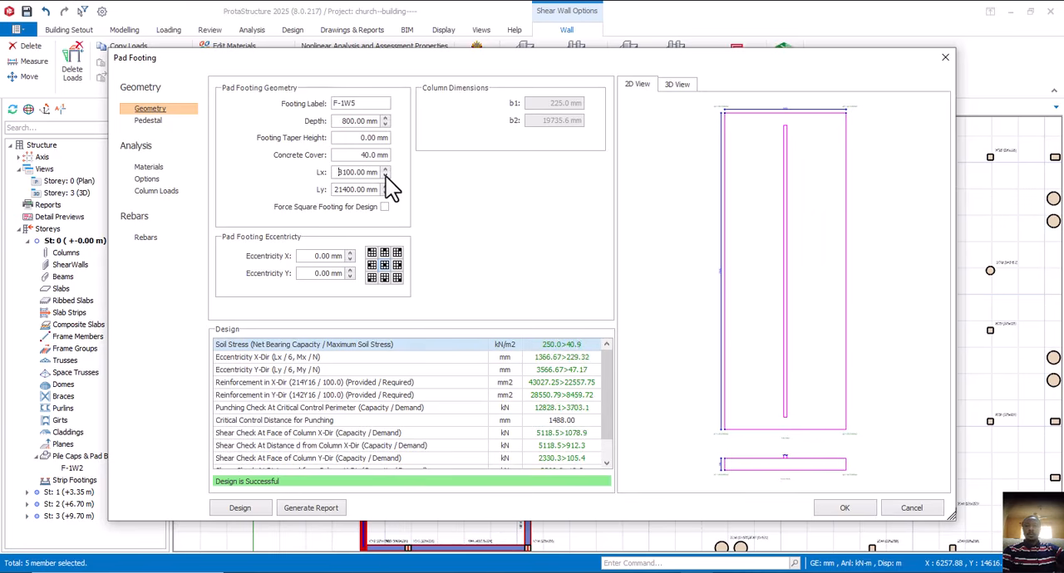
click(386, 177)
click(385, 176)
click(386, 176)
click(386, 177)
click(386, 177)
click(385, 177)
click(386, 176)
click(385, 176)
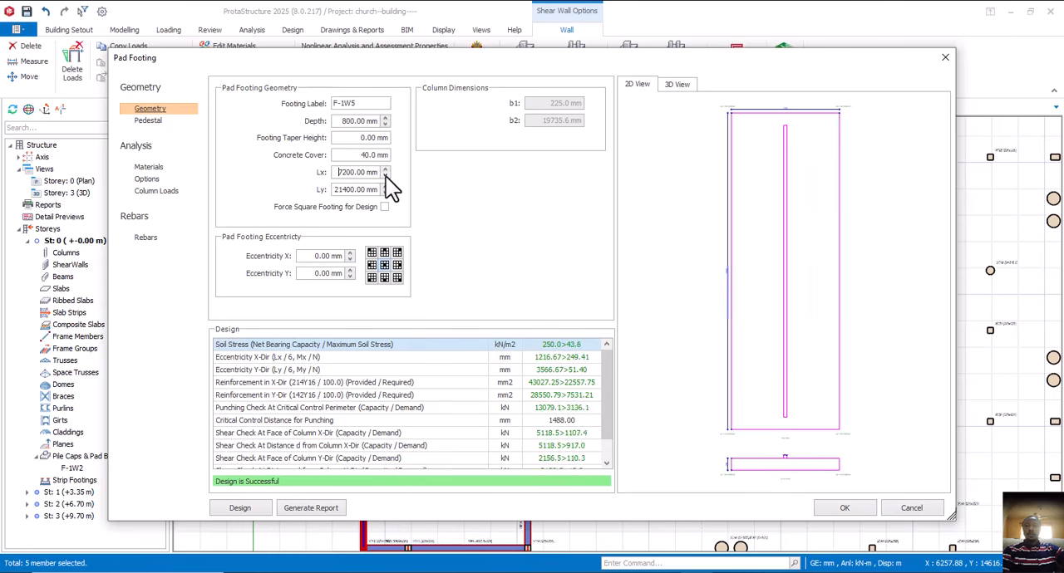
click(386, 176)
click(385, 176)
click(386, 176)
click(385, 176)
click(386, 176)
click(386, 176)
click(385, 177)
click(386, 176)
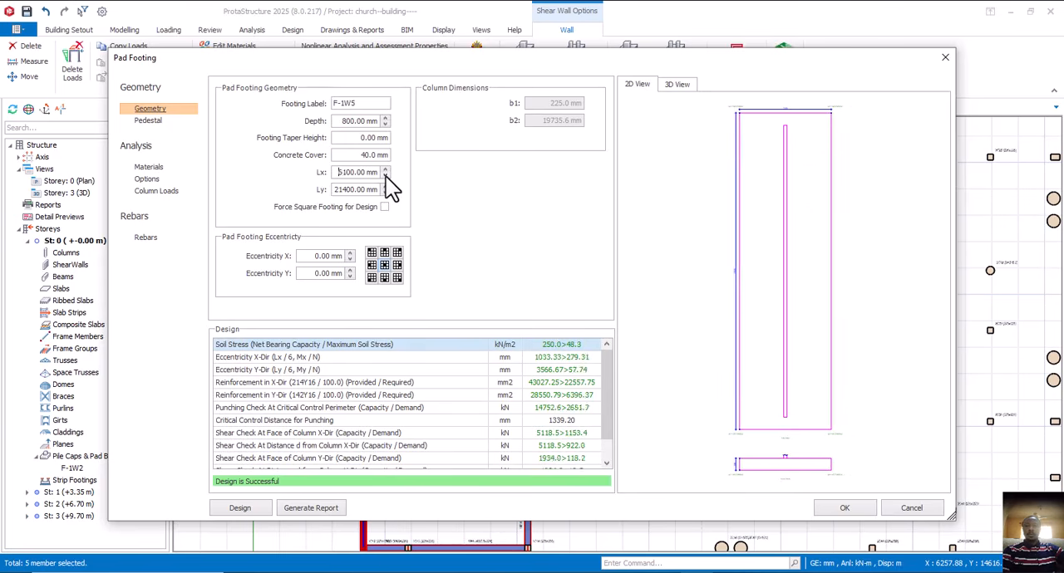
click(385, 176)
click(386, 176)
click(386, 177)
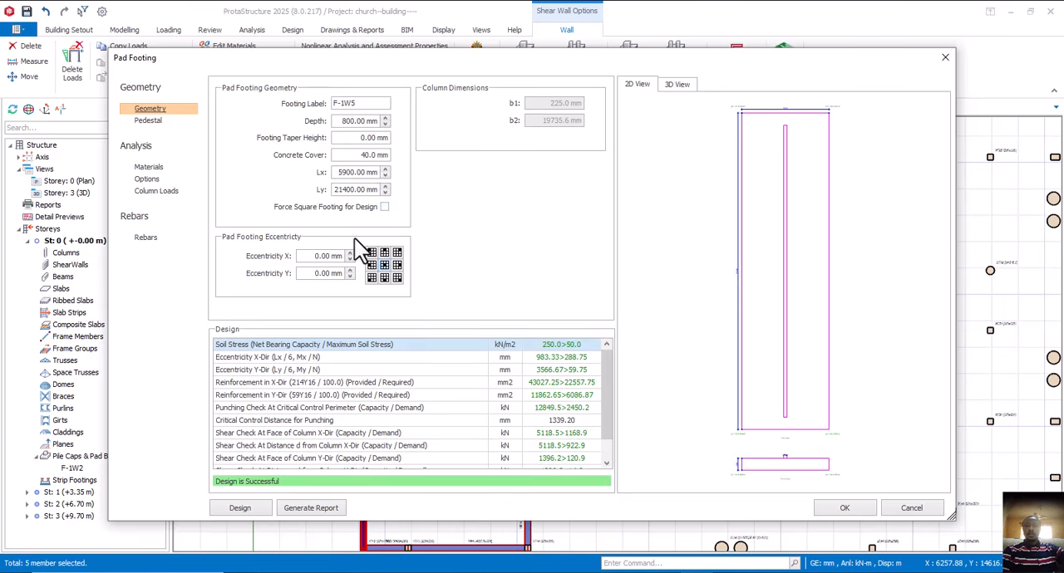
scroll(401, 461, down, 1)
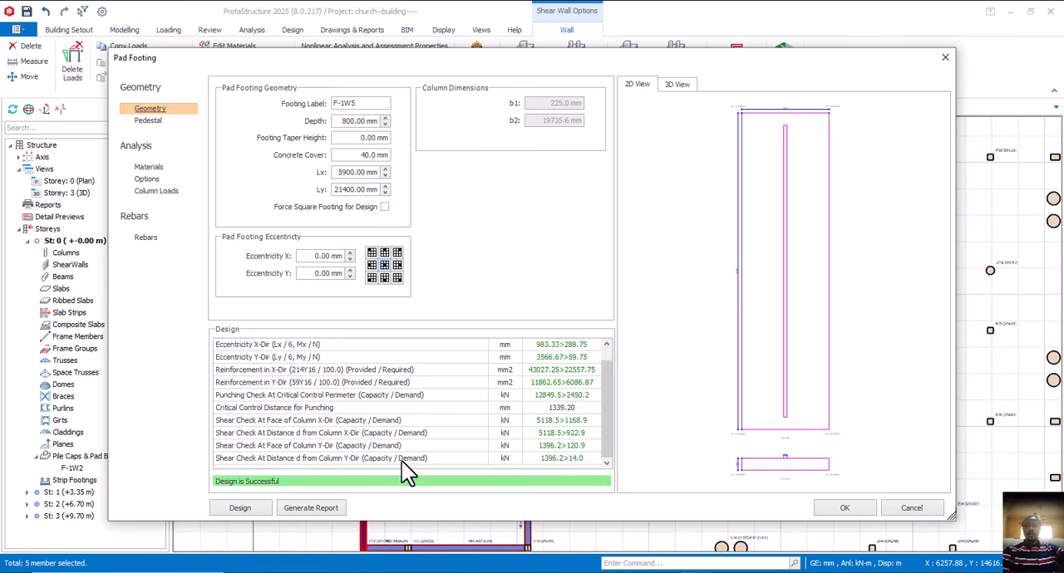
scroll(401, 456, up, 1)
scroll(401, 456, down, 1)
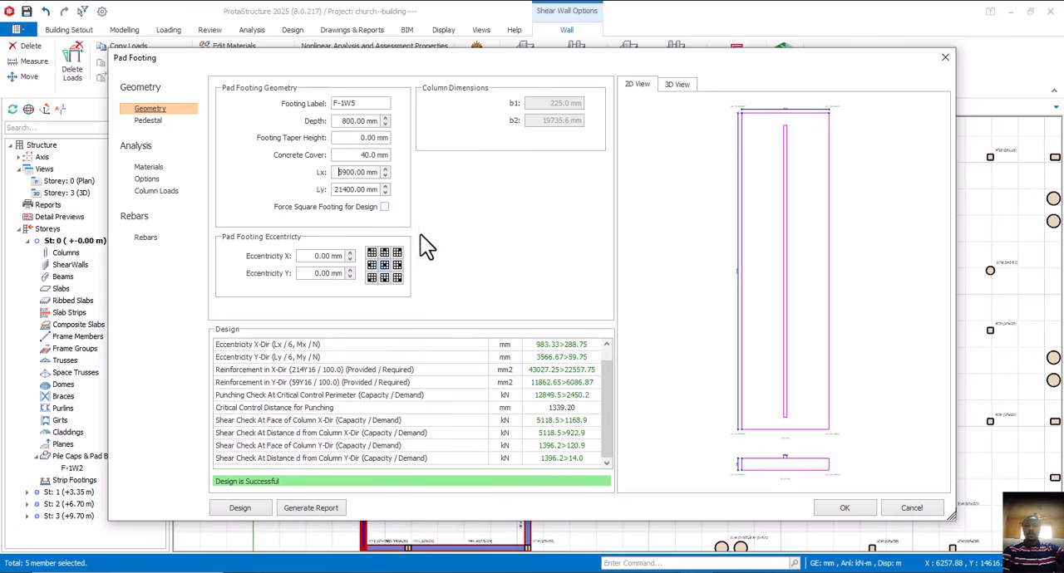
- Continue reducing the Lx dimension of footing F-1W5 in 100 mm steps to 2400 mm
click(385, 176)
click(385, 176)
click(385, 176)
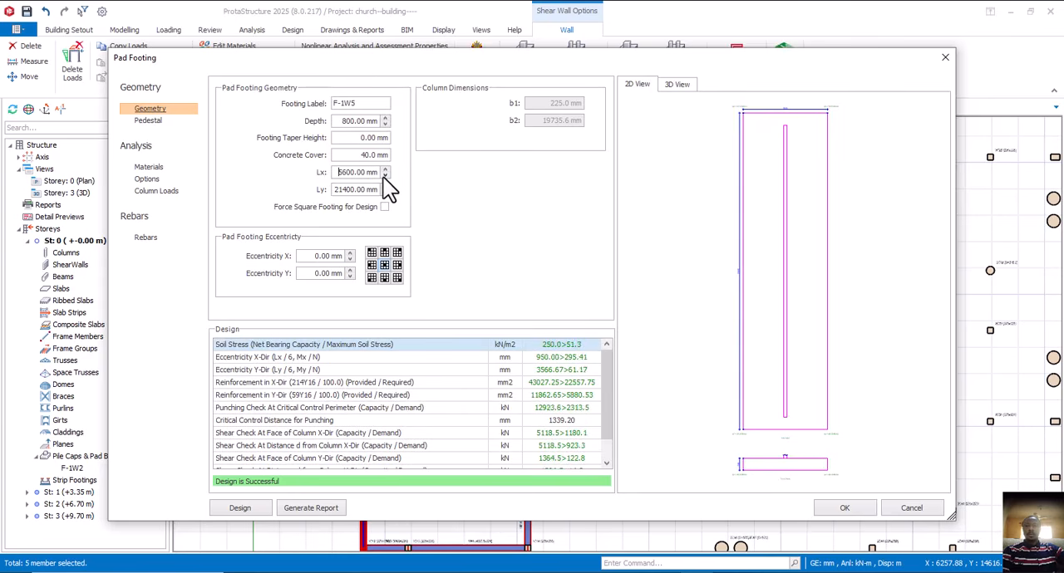
click(385, 176)
click(385, 177)
click(385, 176)
click(385, 176)
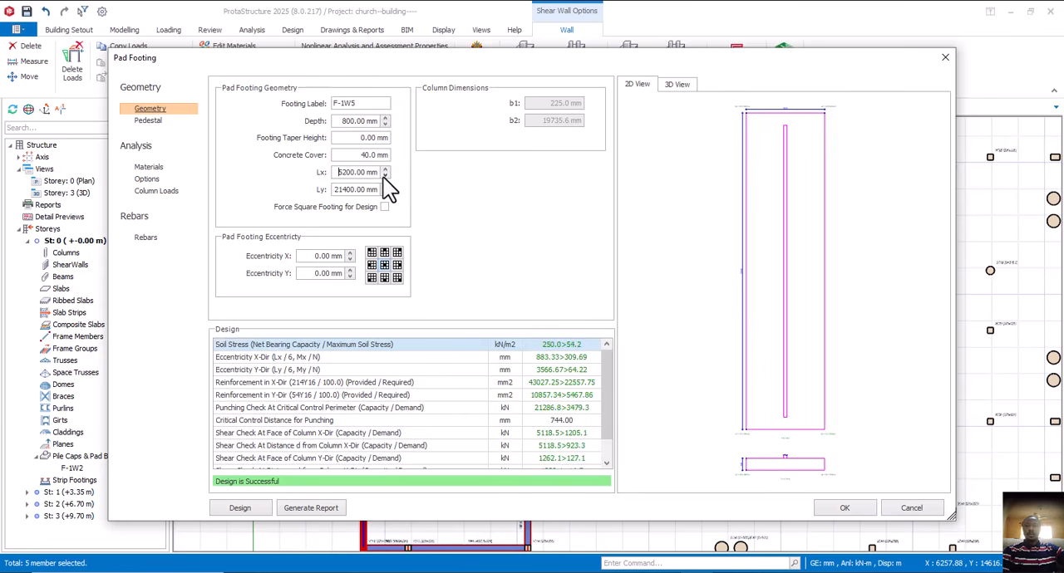
click(384, 176)
click(385, 176)
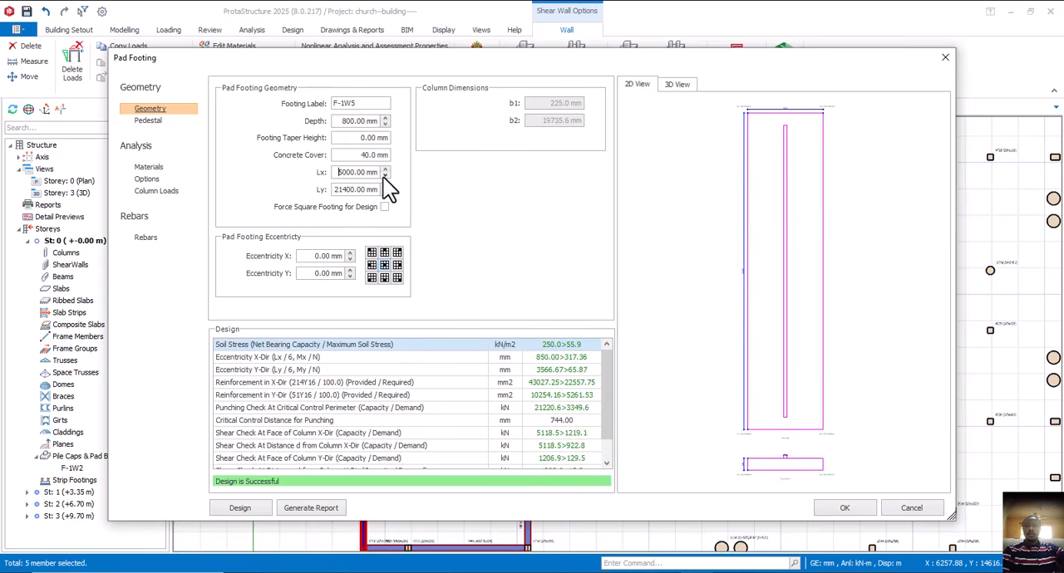
click(385, 177)
click(385, 176)
click(385, 177)
click(385, 176)
click(385, 176)
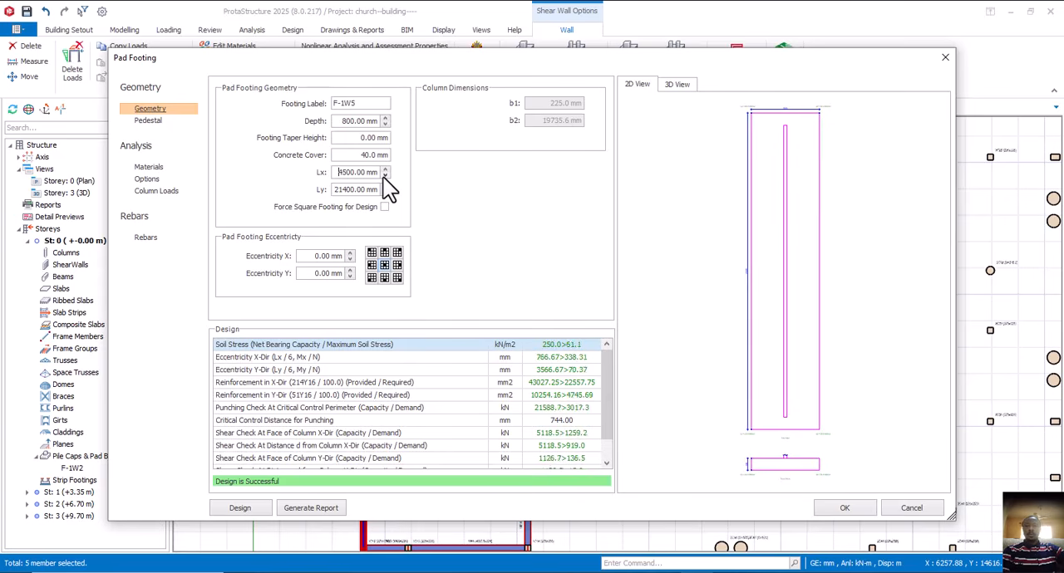
click(384, 176)
click(385, 176)
click(385, 177)
click(385, 176)
click(385, 176)
click(385, 176)
click(385, 176)
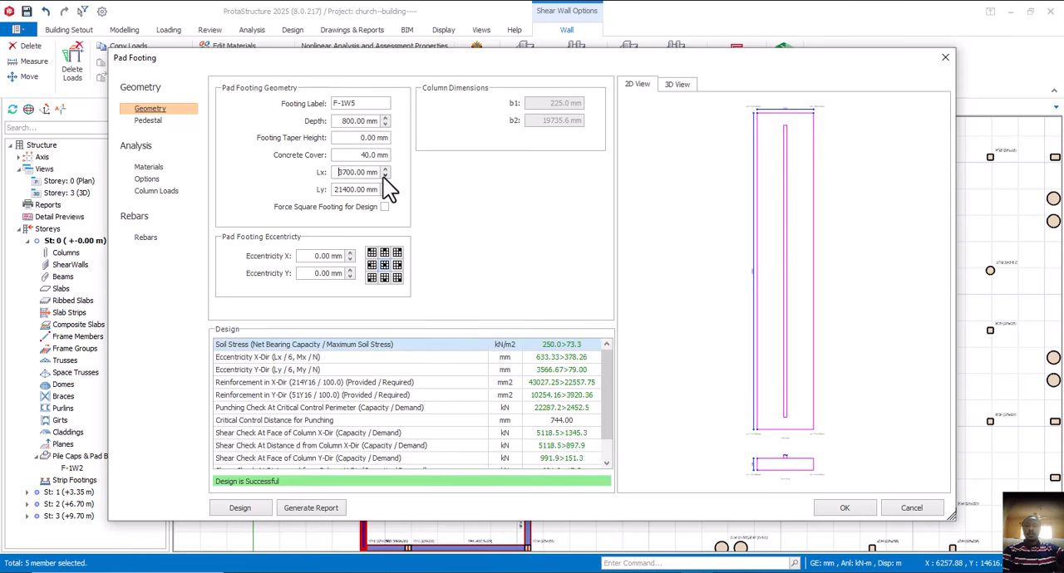
click(385, 176)
click(385, 177)
click(385, 176)
click(385, 176)
click(385, 177)
double_click(385, 176)
click(385, 176)
click(384, 176)
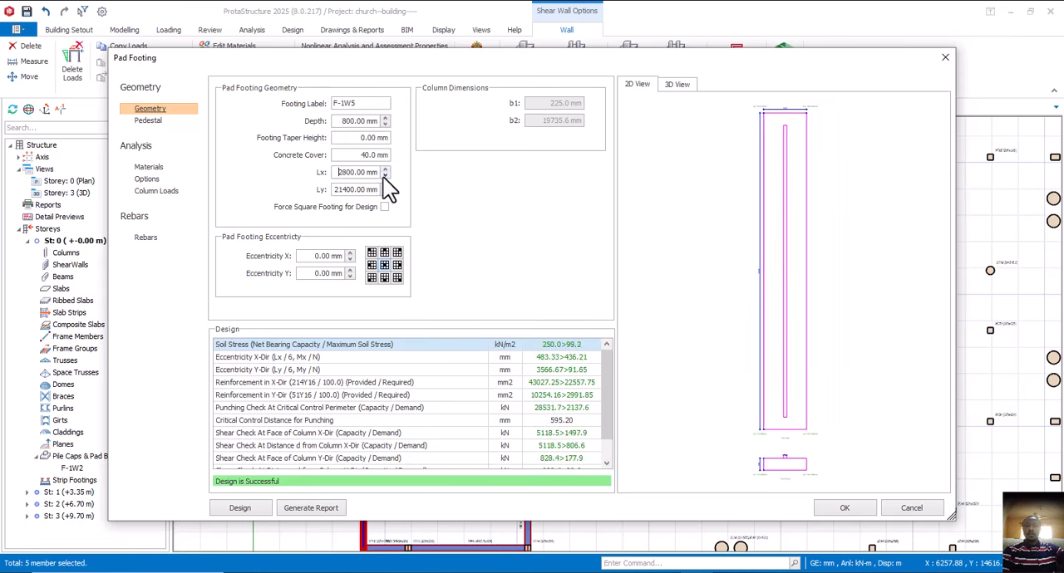
click(385, 177)
click(385, 176)
click(385, 176)
click(385, 177)
click(385, 176)
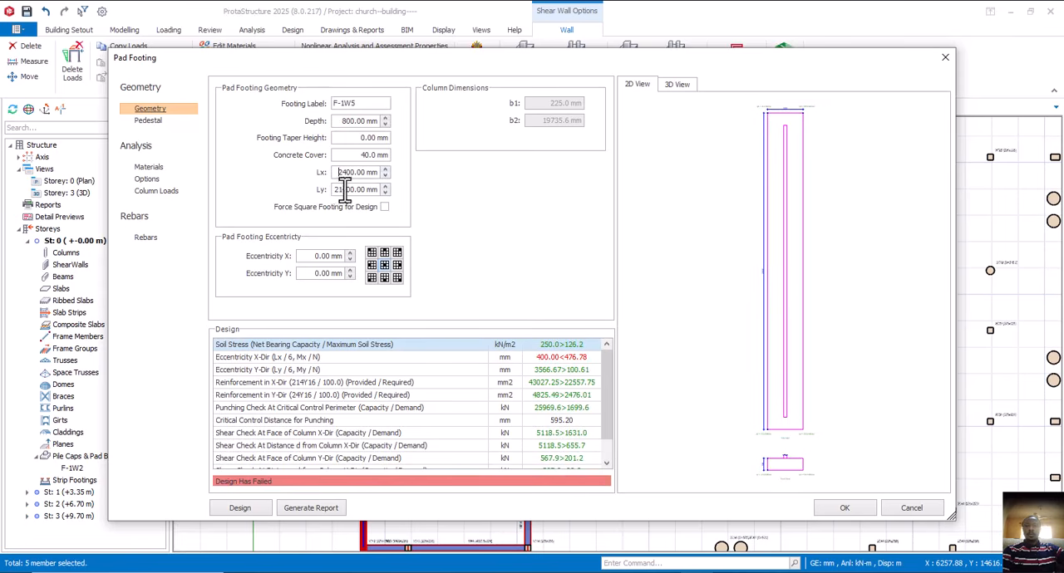
- Increase the Lx dimension of footing F-1W5 in 100 mm steps to 2800 mm
click(340, 176)
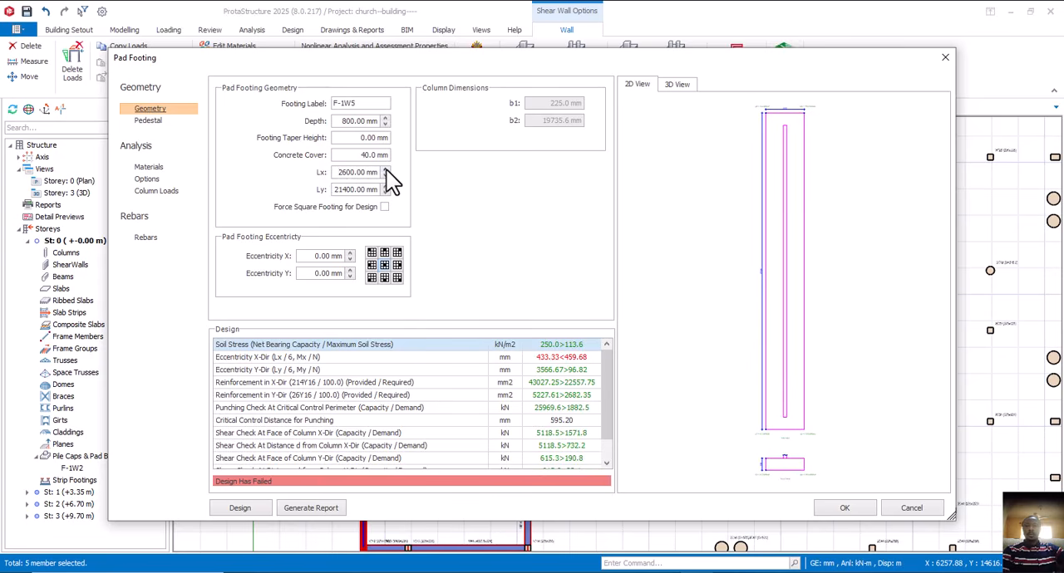
click(387, 169)
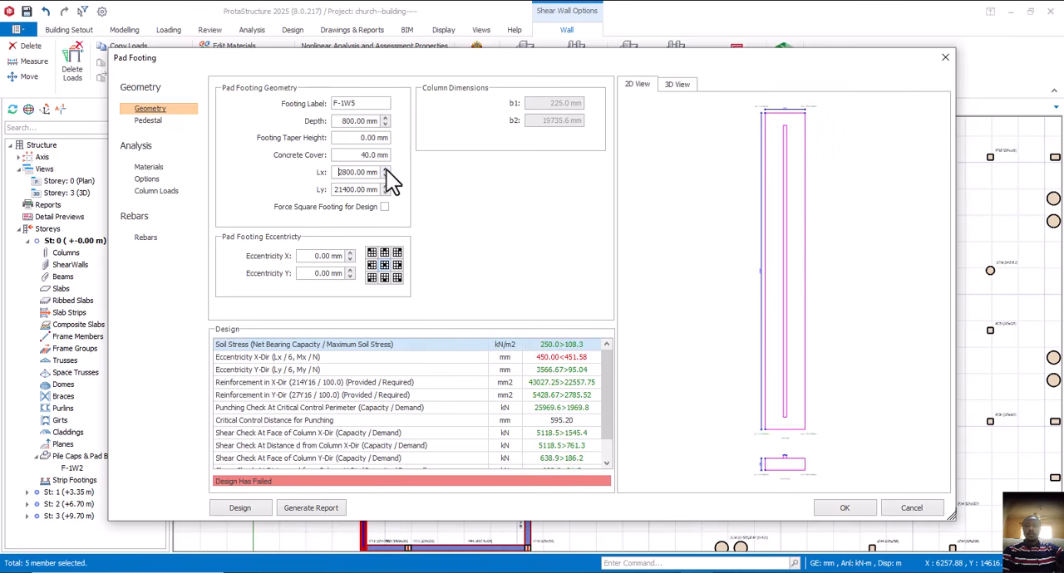
- Reduce the depth of footing F-1W5 to 400 mm and review the full list of design checks
click(384, 125)
click(385, 125)
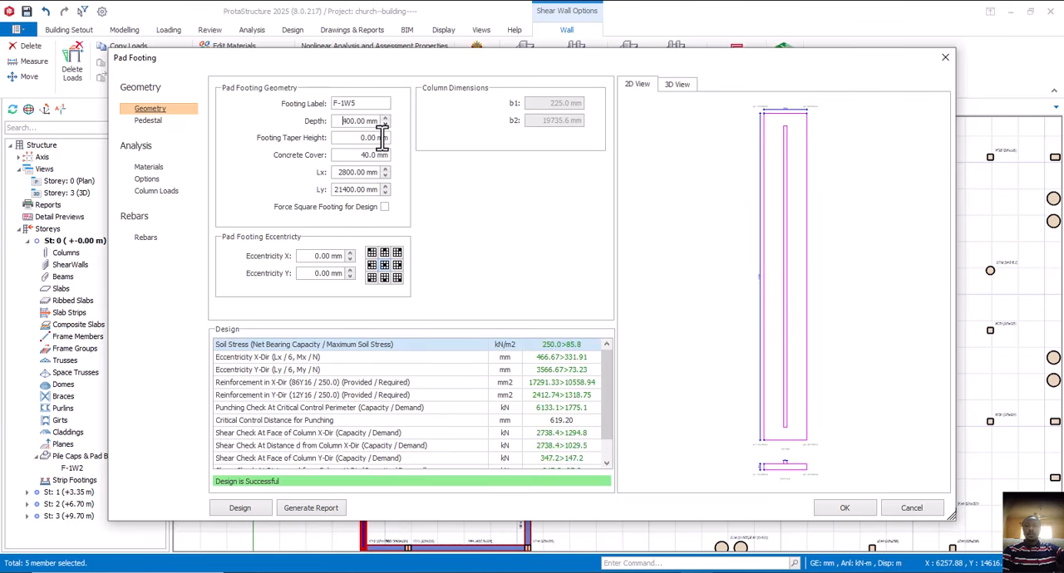
scroll(399, 402, down, 1)
scroll(399, 399, up, 1)
scroll(399, 398, down, 1)
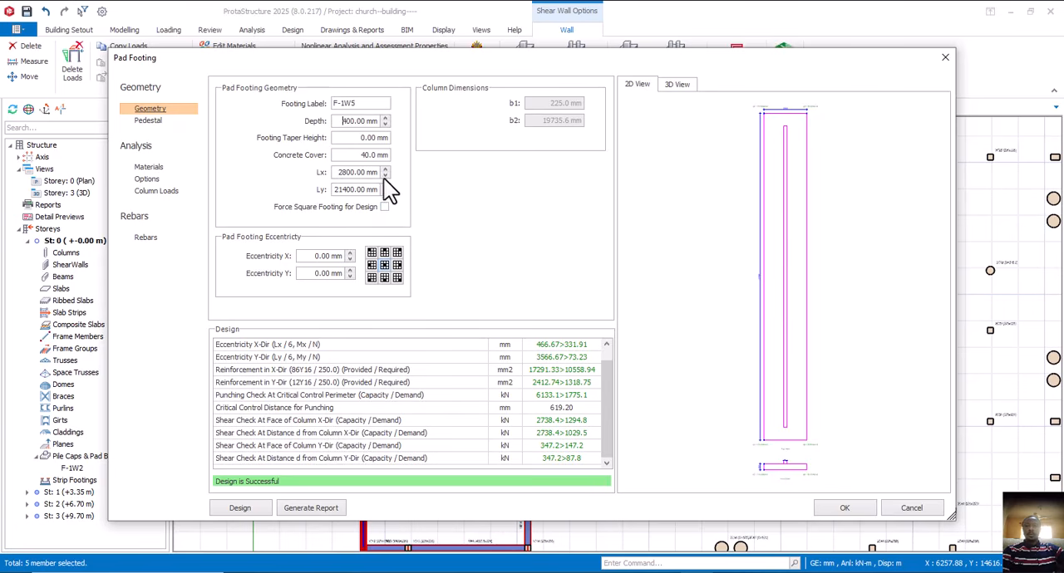
- Reduce the Lx dimension of footing F-1W5 in 100 mm steps to 2300 mm, raise it to 2400 mm and check the design results
click(385, 176)
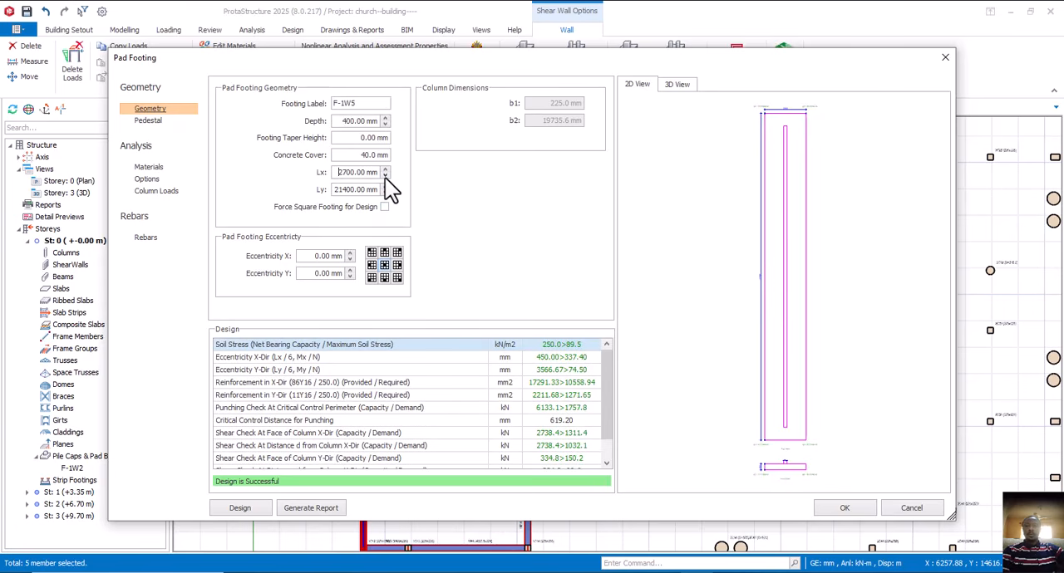
click(385, 175)
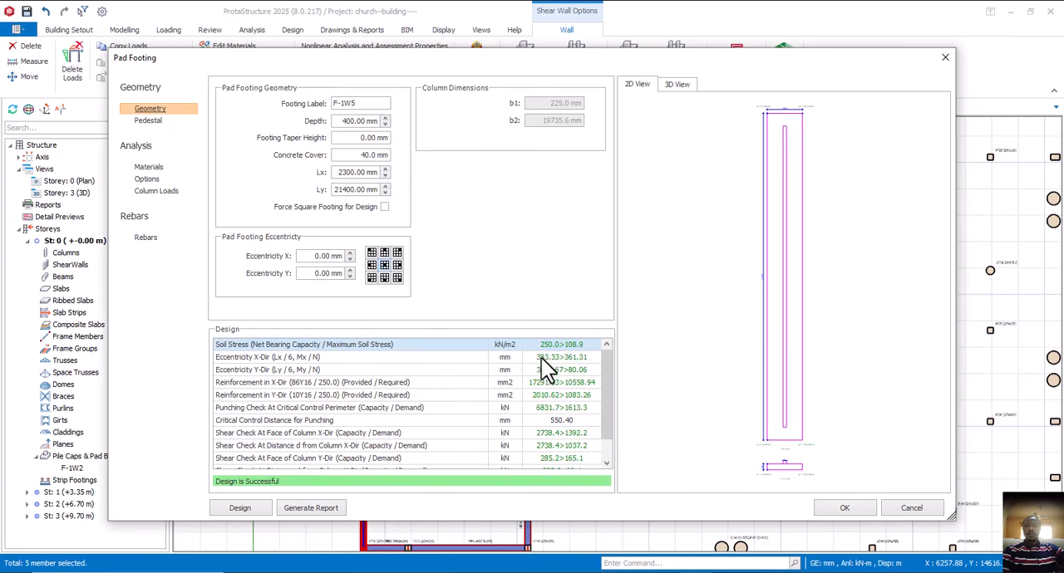
click(386, 168)
scroll(395, 369, down, 1)
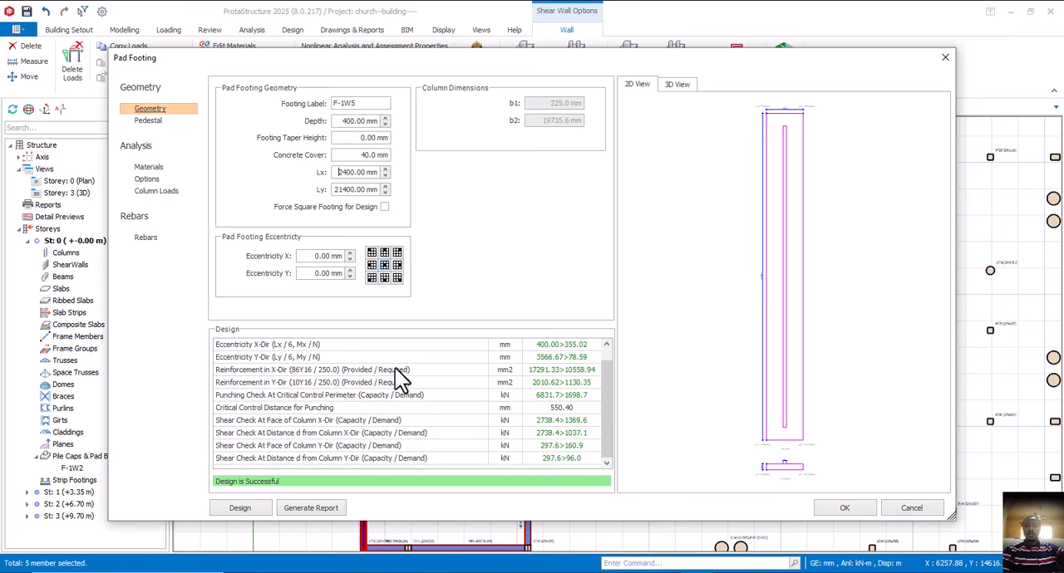
- Set the spacing of both Rebar X and Rebar Y in footing F-1W5 to 200 mm
click(146, 238)
click(544, 98)
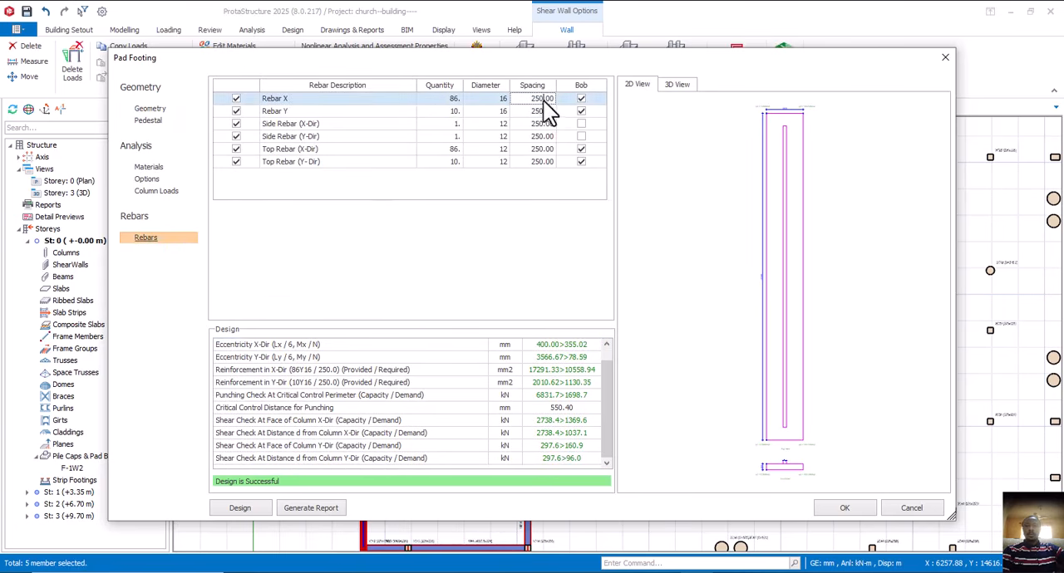
text(0)
click(542, 111)
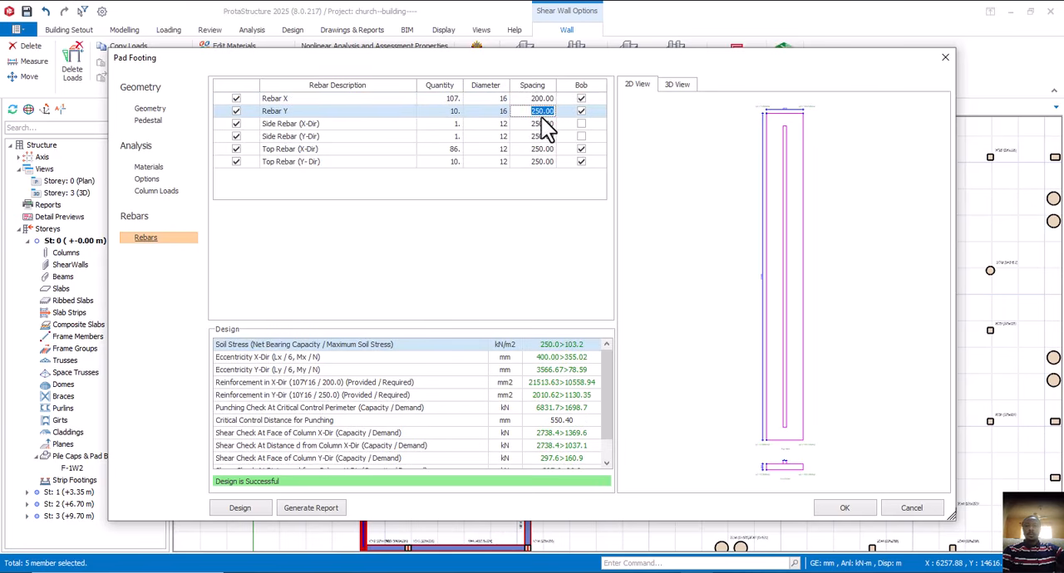
text(200.00)
click(541, 126)
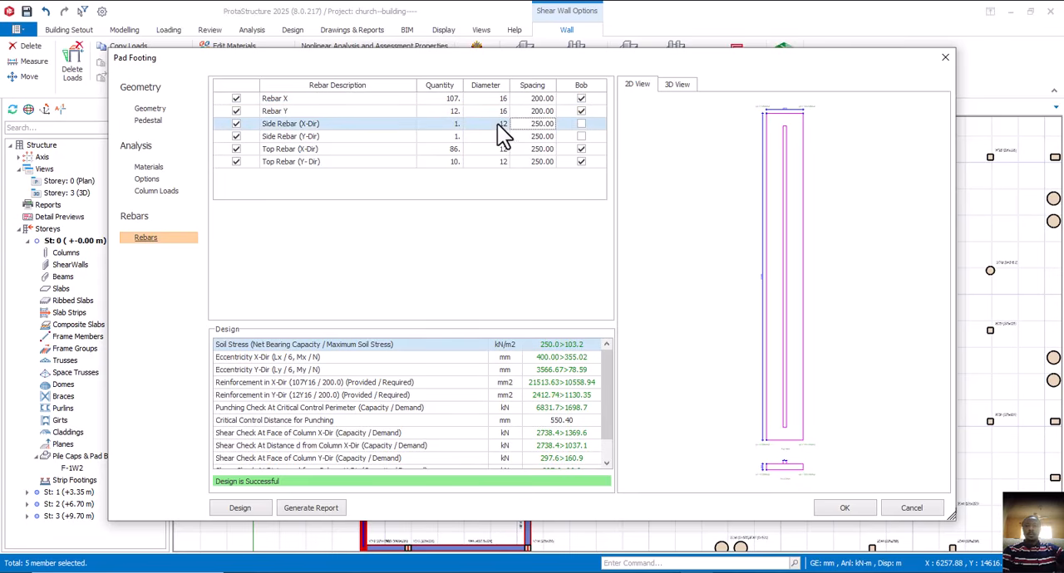
- Change the diameter of both Rebar X and Rebar Y in footing F-1W5 to Y12
click(505, 100)
click(504, 99)
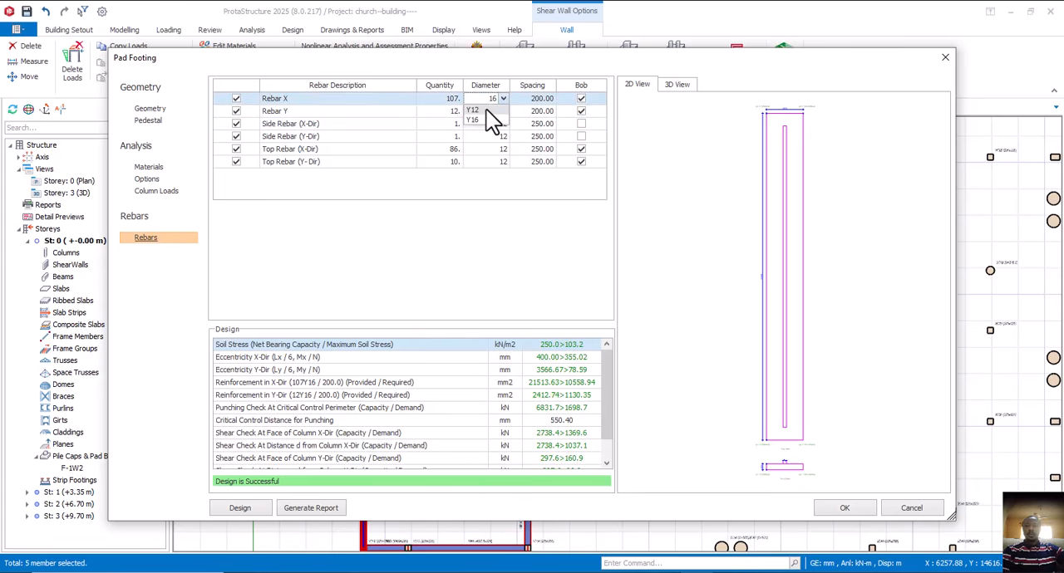
click(486, 109)
click(503, 114)
click(503, 114)
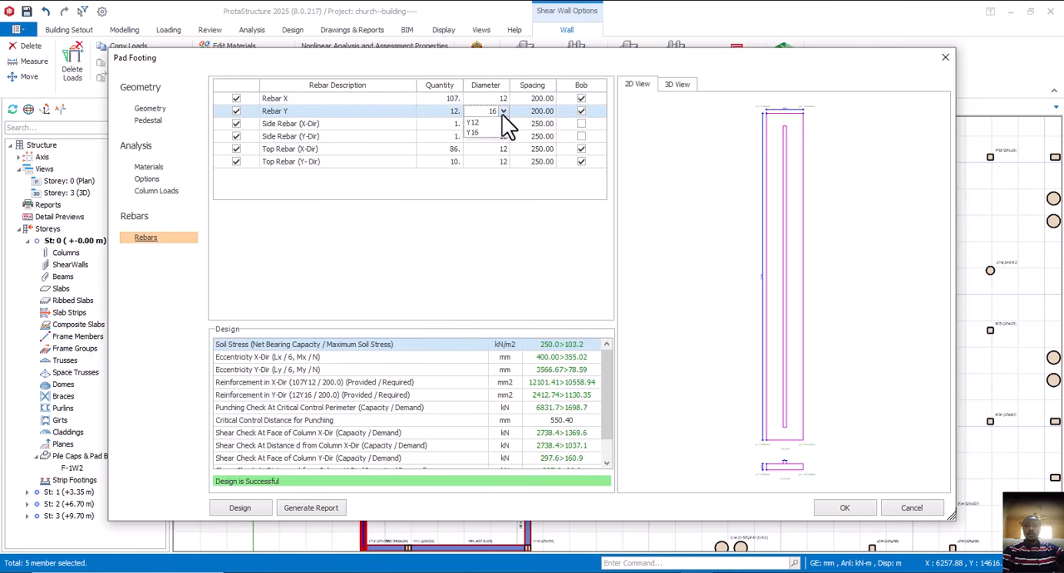
click(490, 120)
- Review the main rebar spacings, the geometry values and the full list of design checks for footing F-1W5
click(530, 112)
click(542, 110)
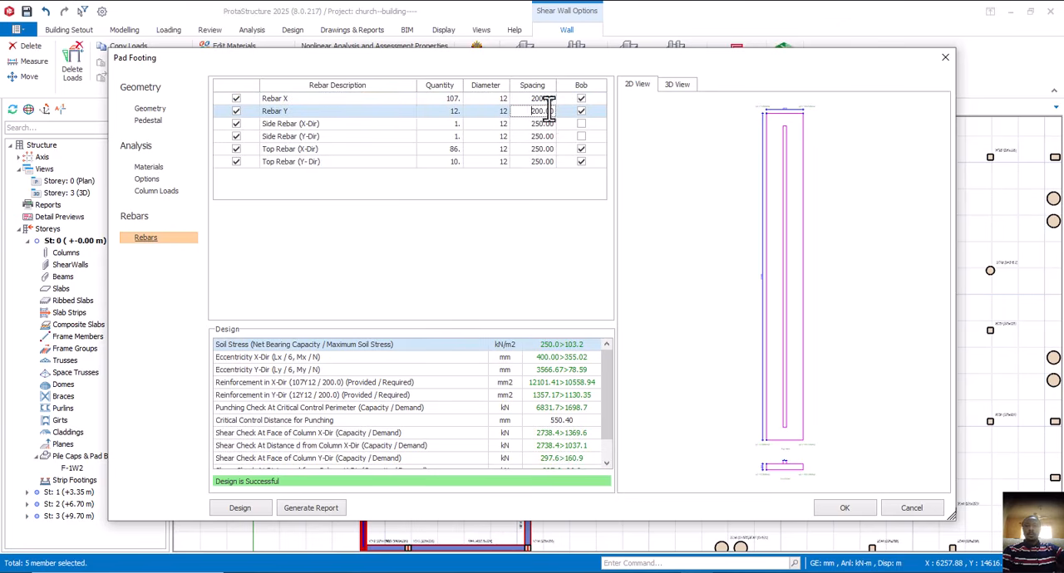
click(546, 100)
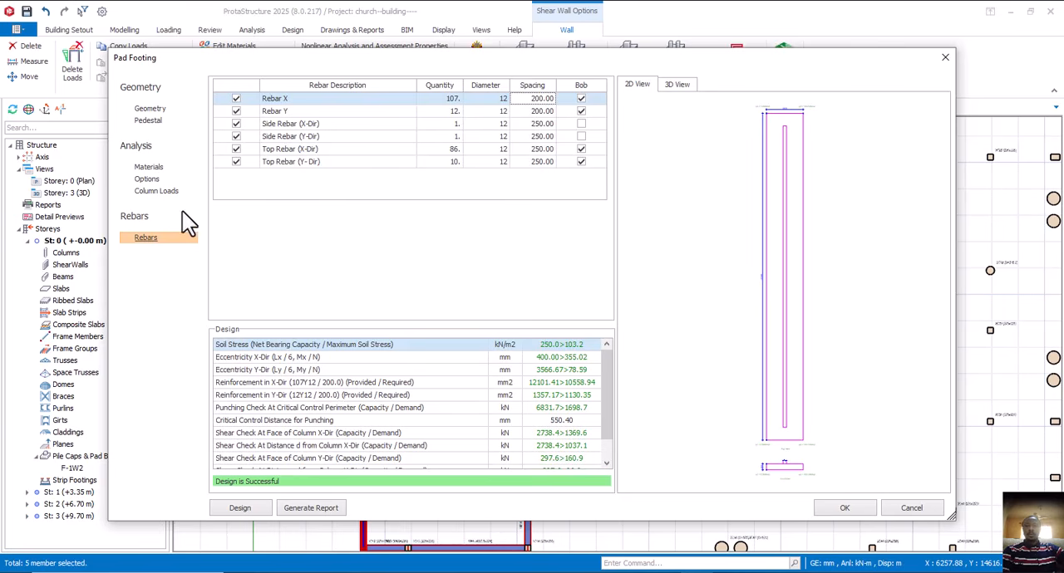
scroll(391, 372, down, 1)
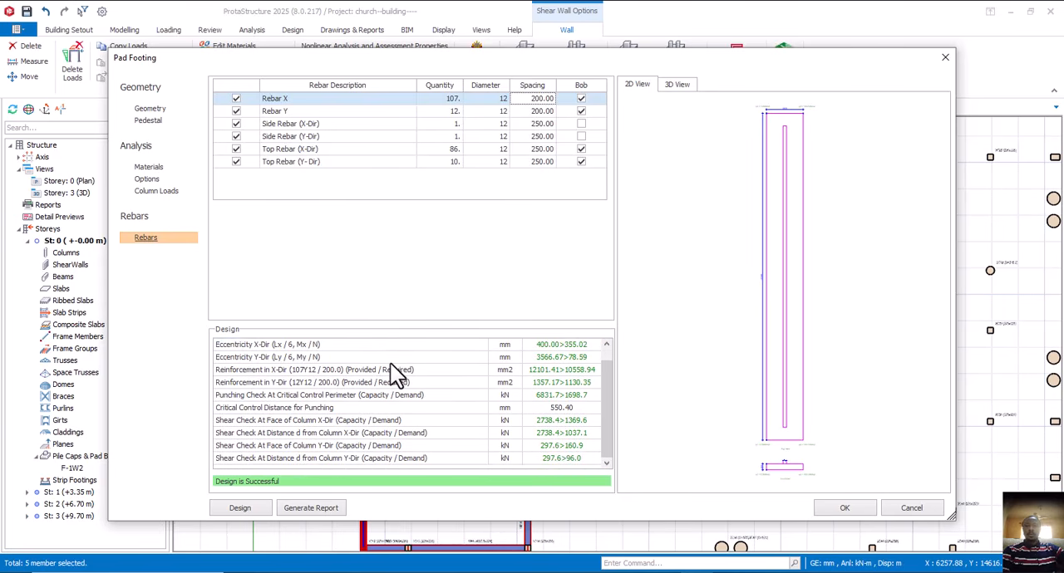
scroll(391, 364, up, 1)
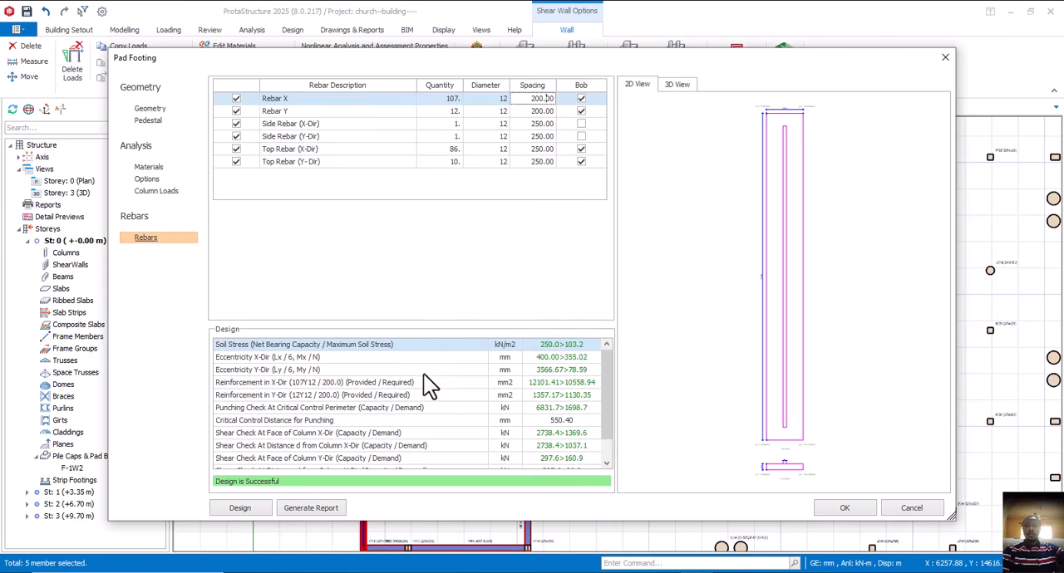
scroll(423, 374, down, 1)
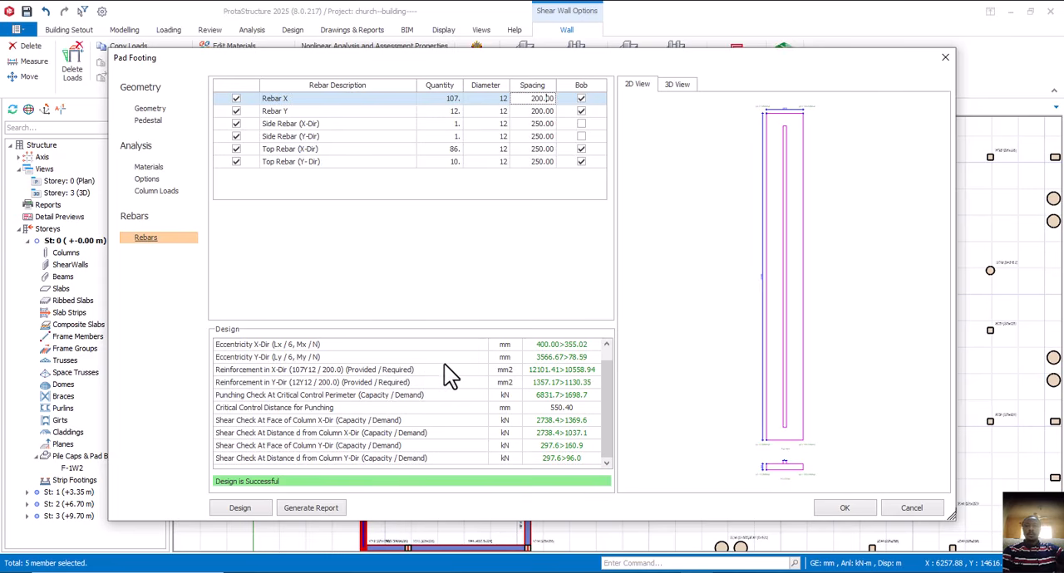
click(150, 109)
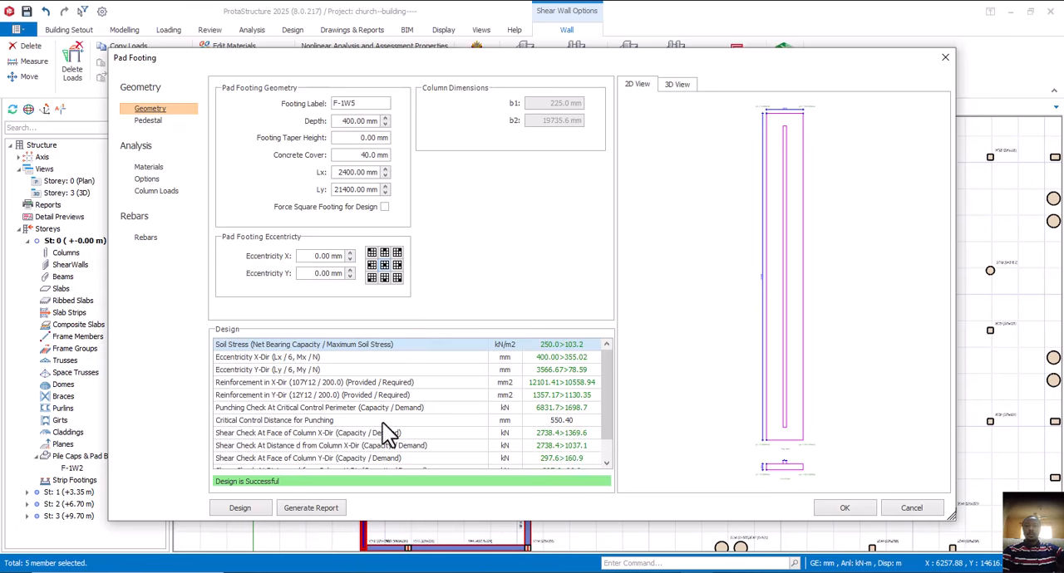
scroll(380, 418, down, 1)
scroll(380, 417, up, 1)
- Set the diameter of both Rebar X and Rebar Y in footing F-1W5 to Y16 and review the design checks
click(146, 240)
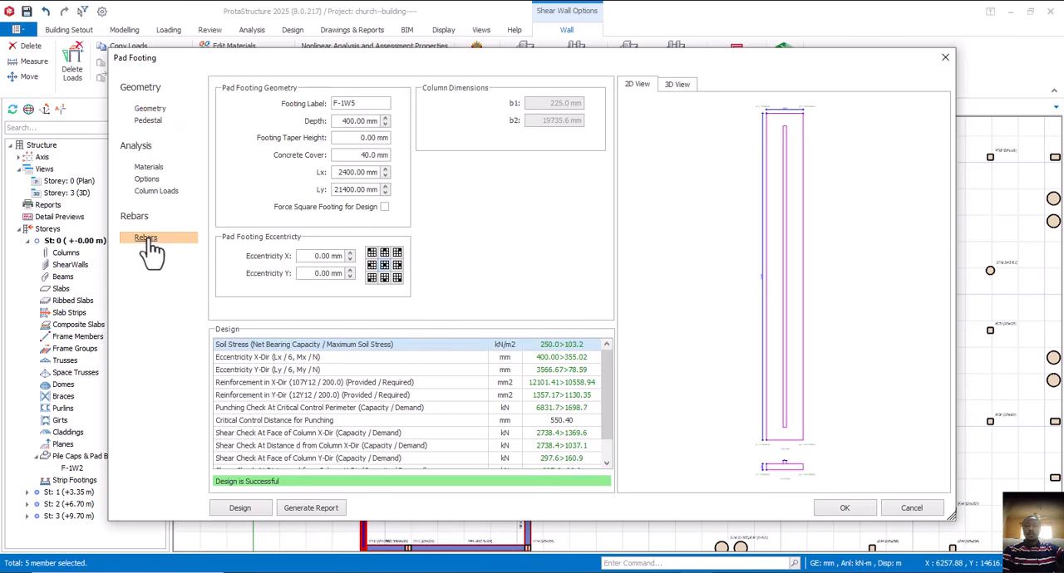
click(501, 100)
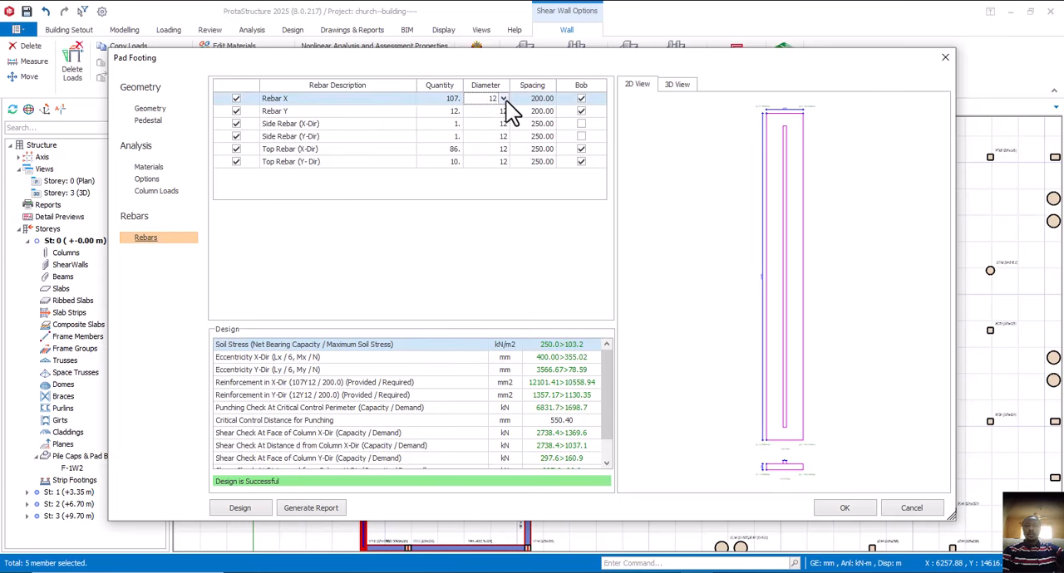
click(504, 100)
click(475, 121)
click(498, 112)
click(501, 112)
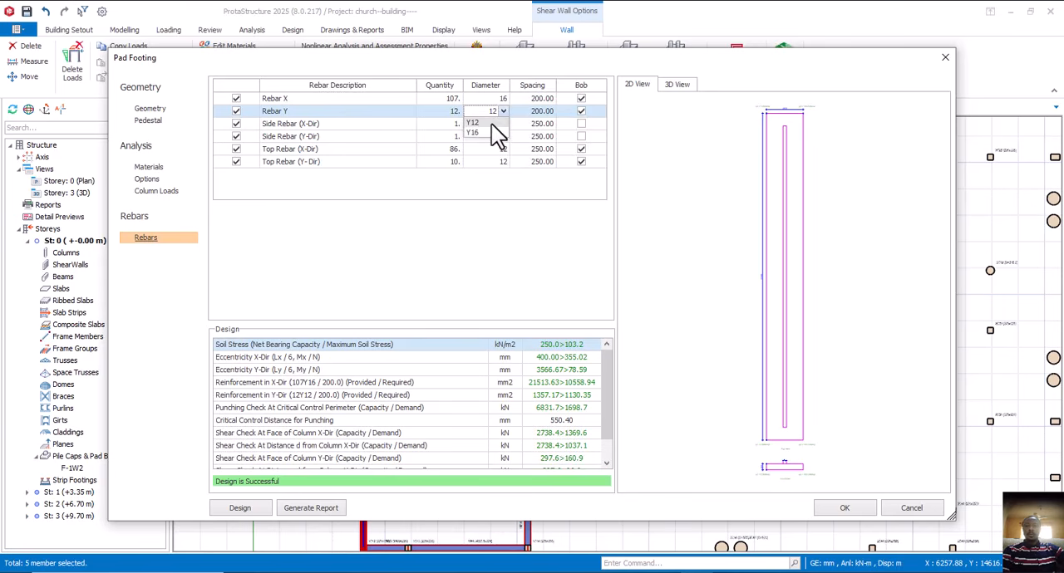
click(480, 139)
click(501, 112)
click(504, 112)
click(483, 131)
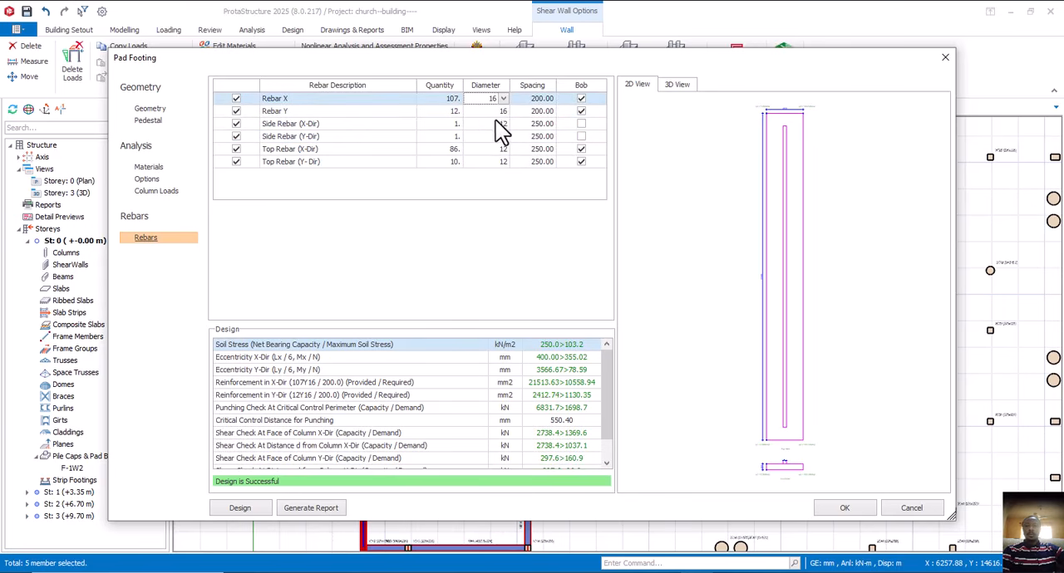
key(Tab)
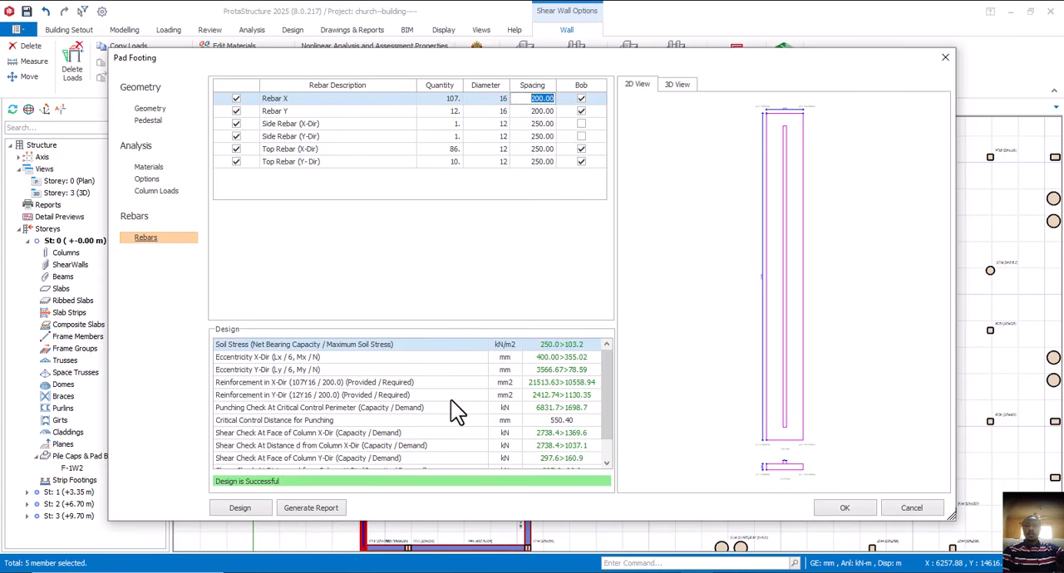
scroll(451, 408, down, 1)
scroll(451, 408, up, 1)
- Try an Lx of 2300 mm for footing F-1W5, restore it to 2400 mm, and accept the footing to insert it beneath the walls
click(150, 109)
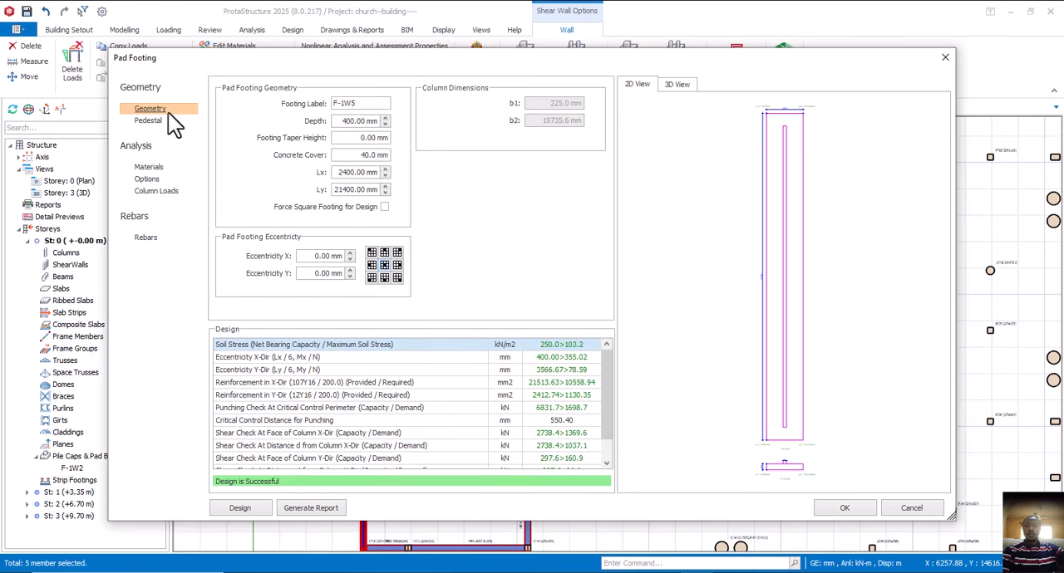
click(385, 175)
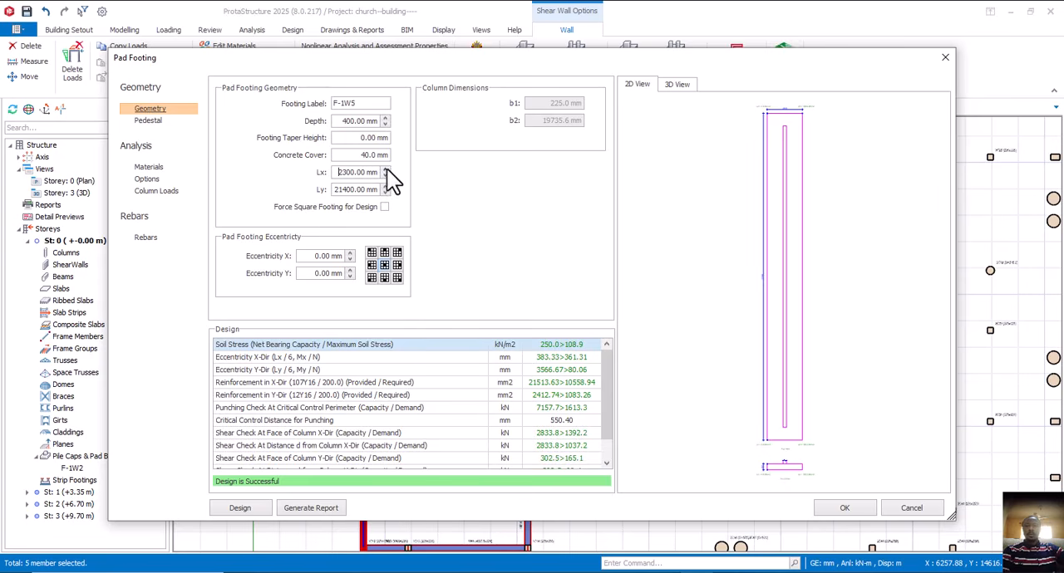
click(387, 169)
scroll(374, 370, down, 1)
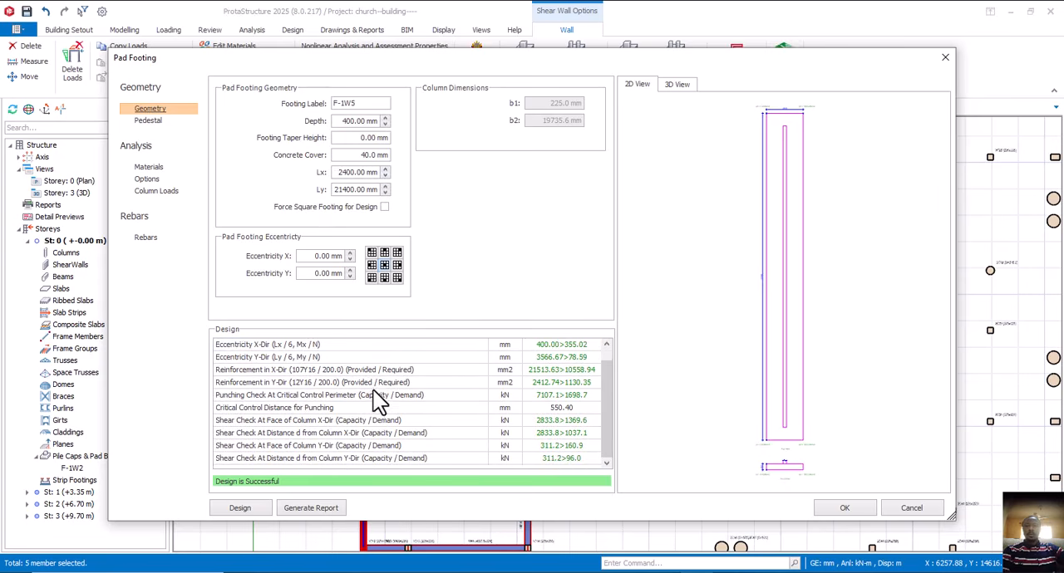
scroll(374, 403, up, 1)
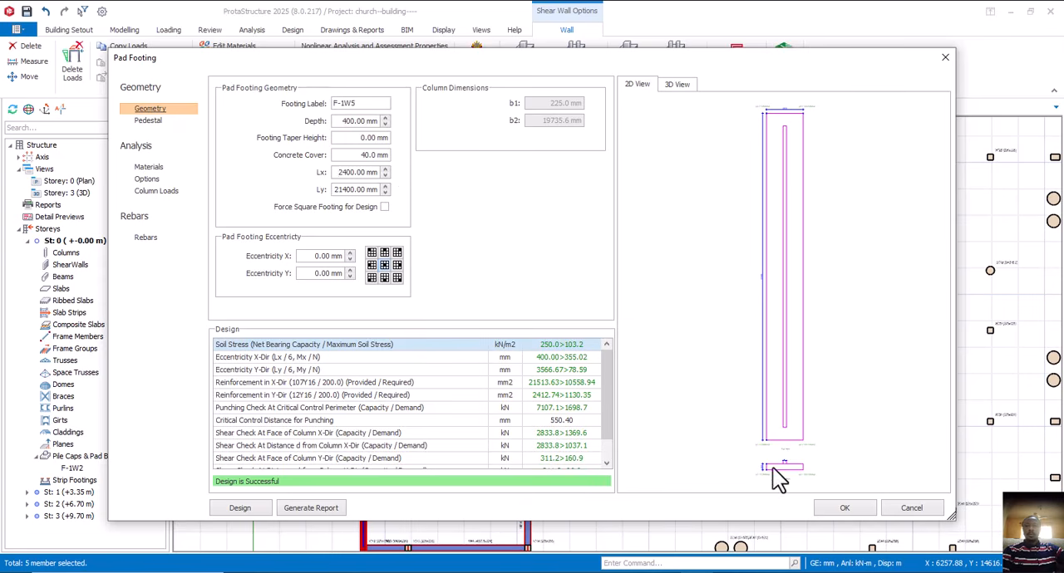
click(844, 510)
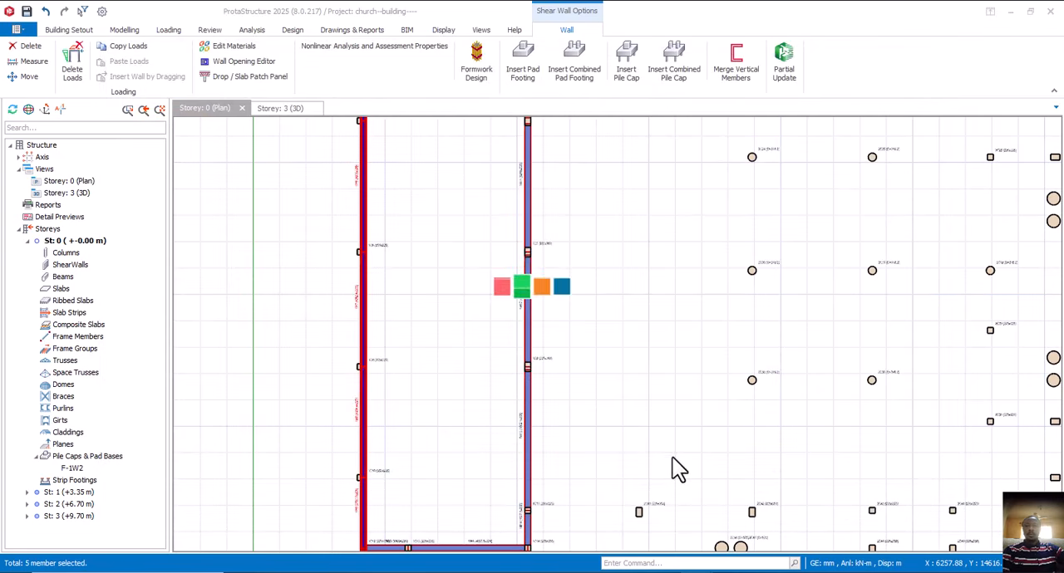
- Inspect the size and overlap of footings F-1W5 and F-1W2 in the Storey 0 plan and switch to the Storey 3 3D view
scroll(388, 300, down, 3)
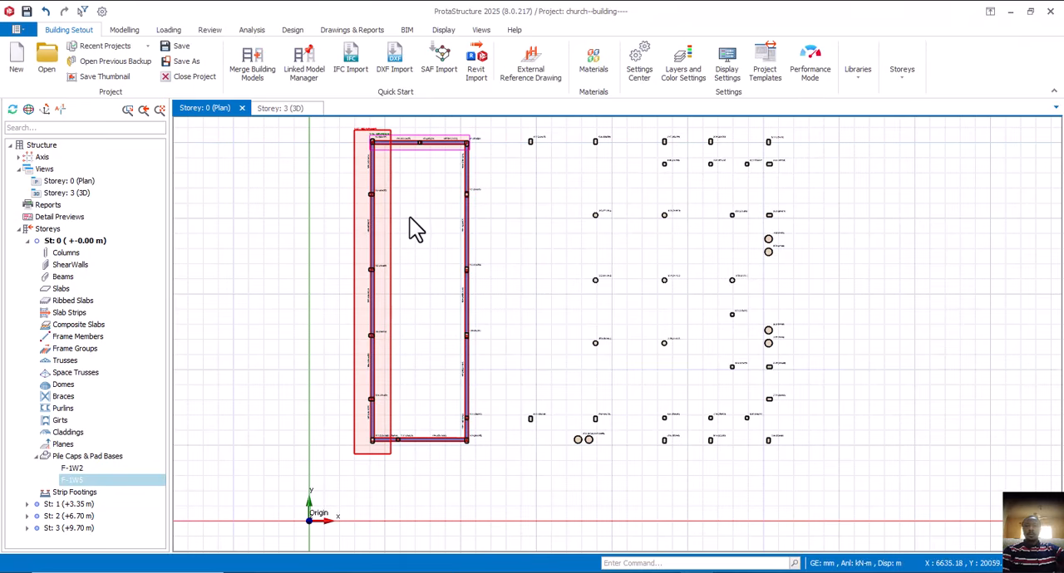
scroll(420, 132, up, 1)
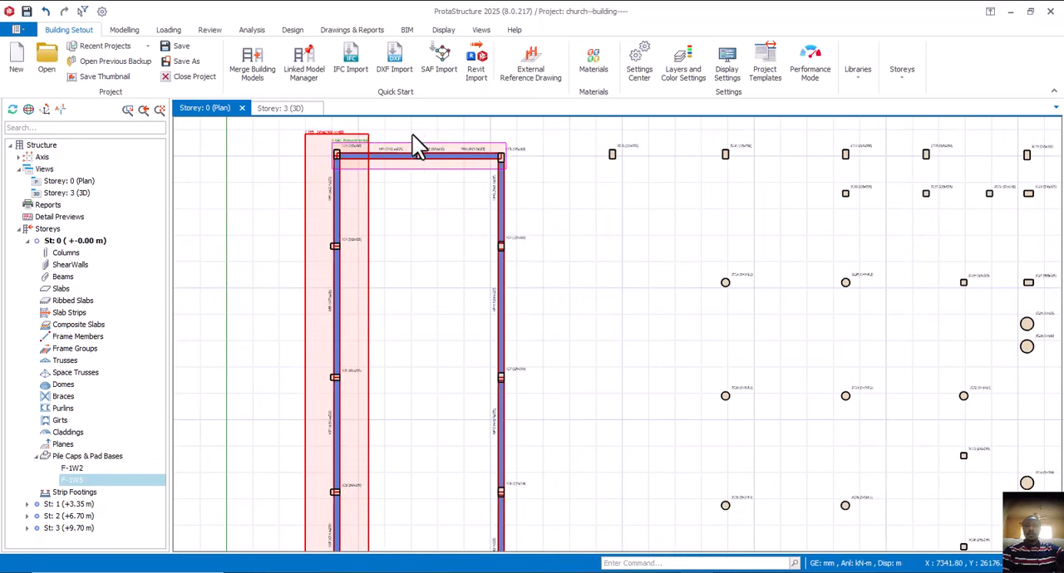
scroll(334, 137, up, 3)
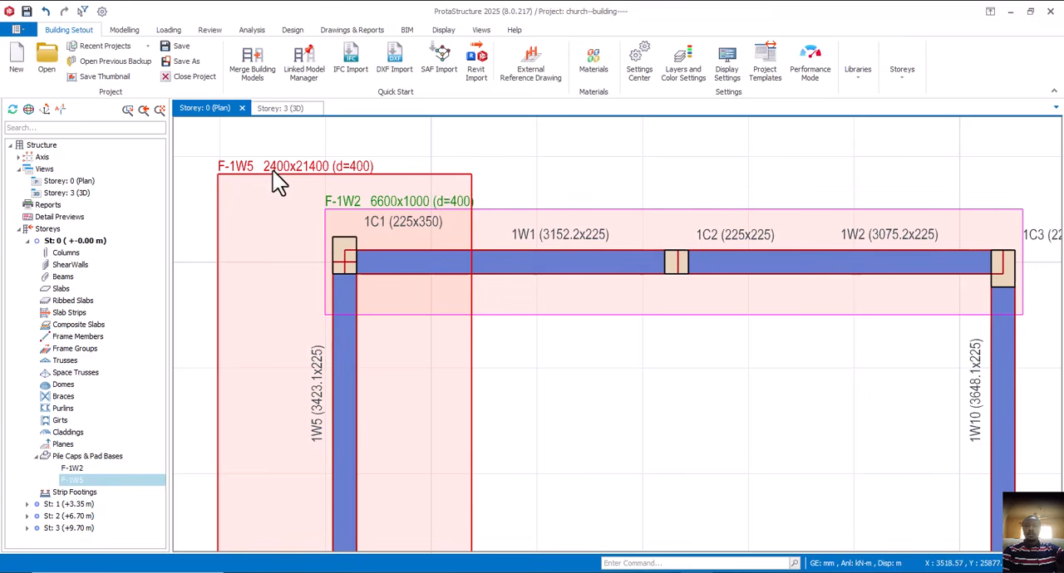
scroll(284, 170, down, 4)
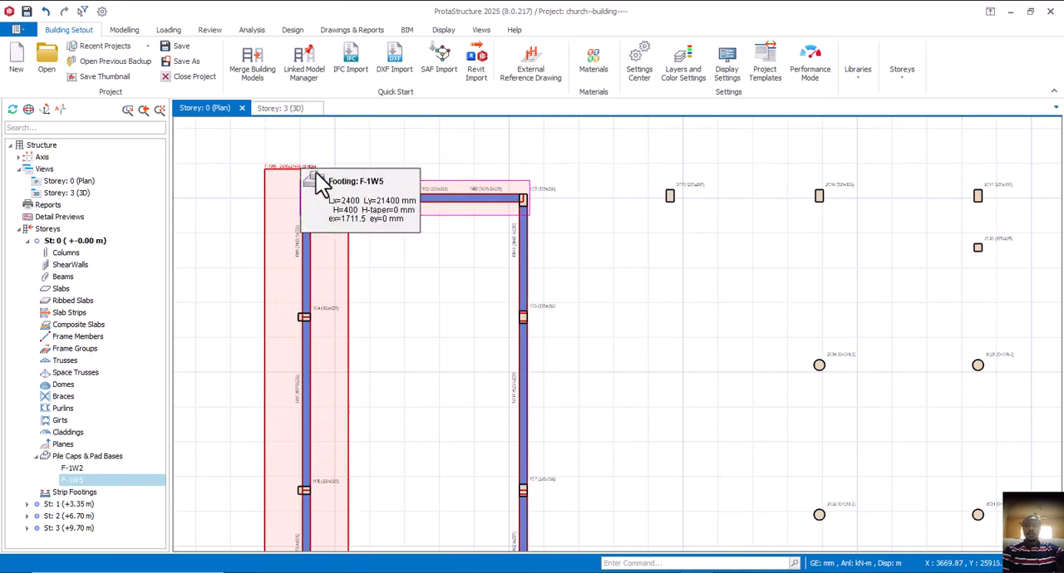
scroll(344, 173, down, 2)
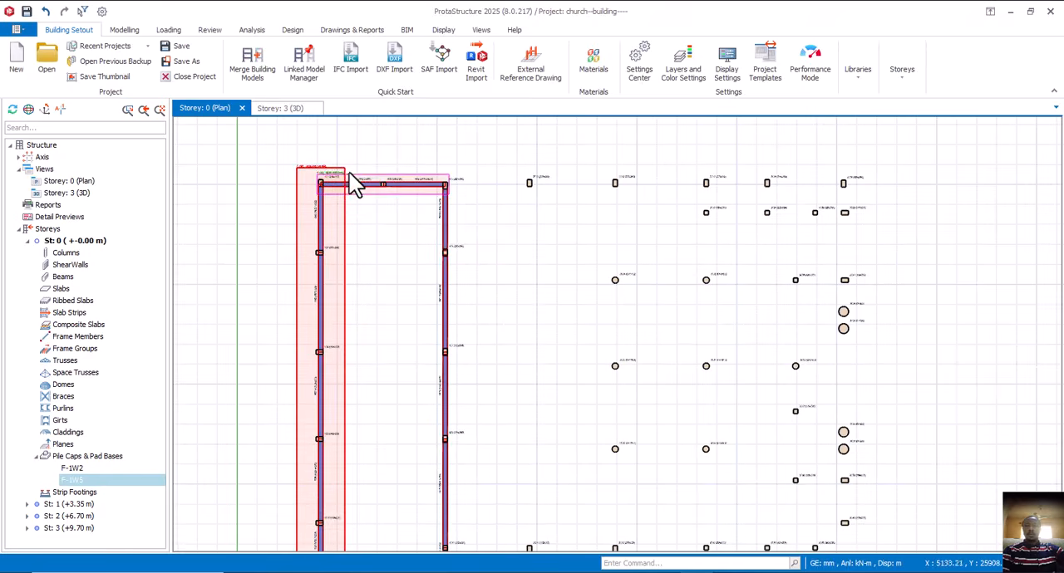
scroll(370, 185, up, 3)
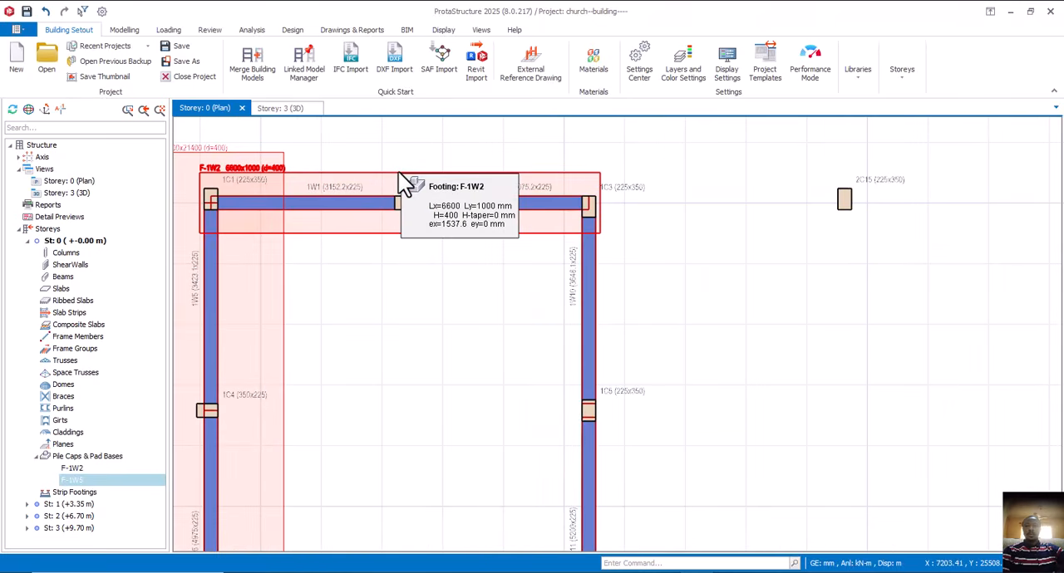
scroll(441, 186, down, 2)
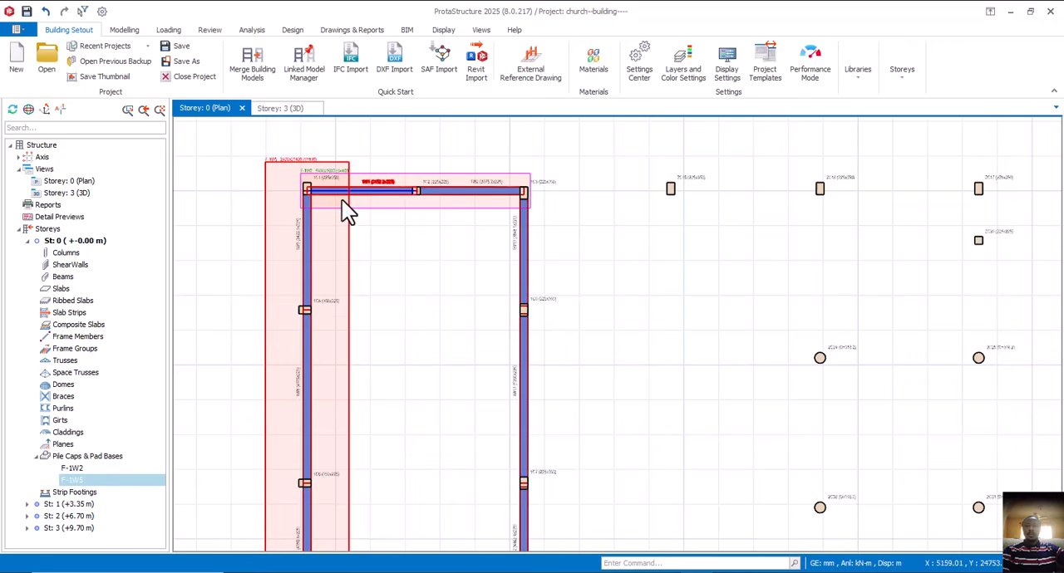
scroll(366, 191, down, 3)
middle_drag(400, 261, 394, 215)
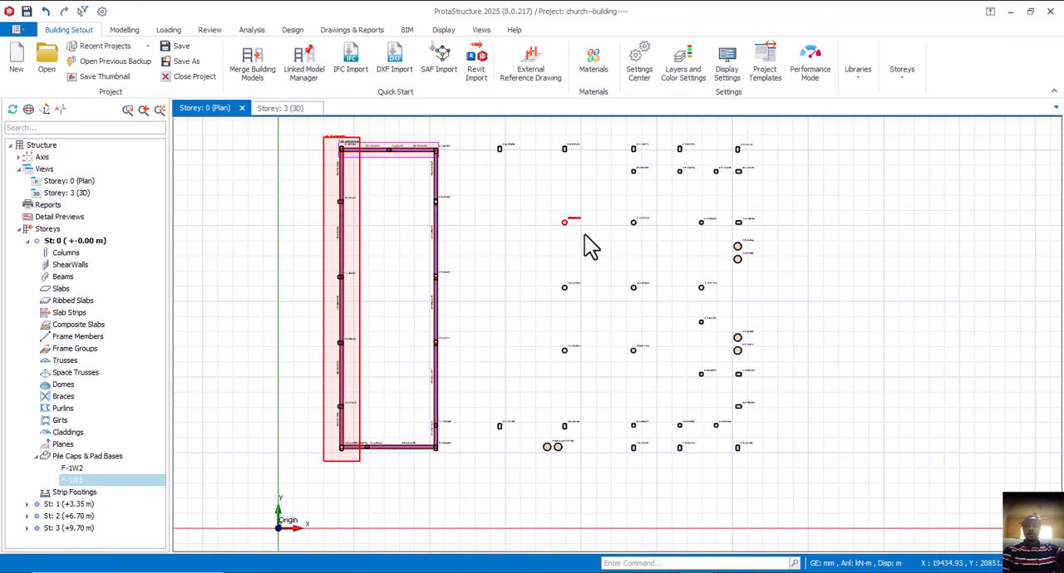
click(280, 109)
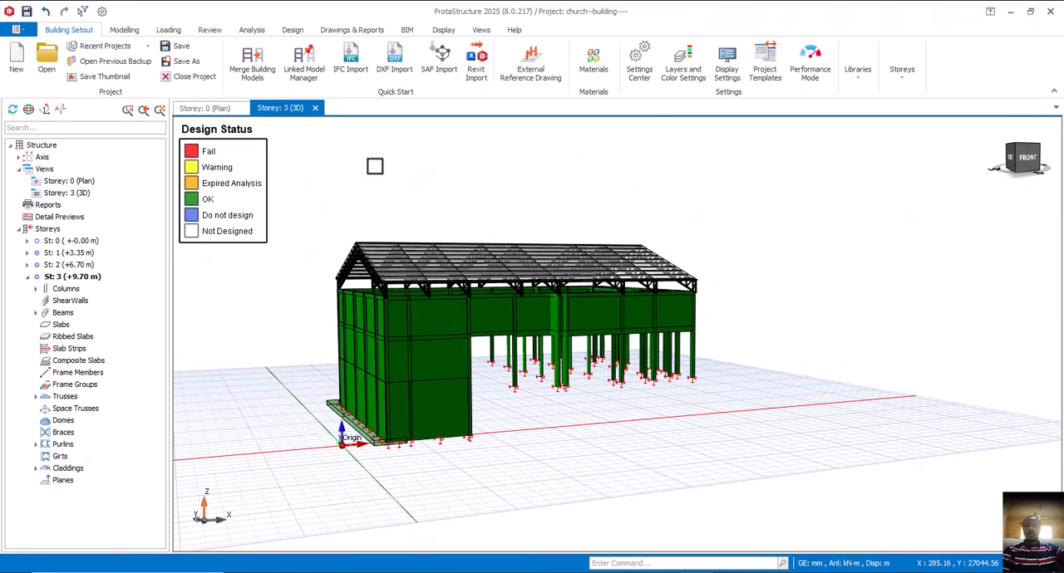
- Inspect the combined footings beneath the shear walls in the 3D view and return to the Storey 0 plan
scroll(479, 450, up, 5)
mouse_move(439, 473)
middle_down()
mouse_move(540, 424)
mouse_move(505, 453)
mouse_move(629, 433)
mouse_move(673, 447)
mouse_move(612, 458)
mouse_move(496, 442)
mouse_move(520, 441)
middle_up()
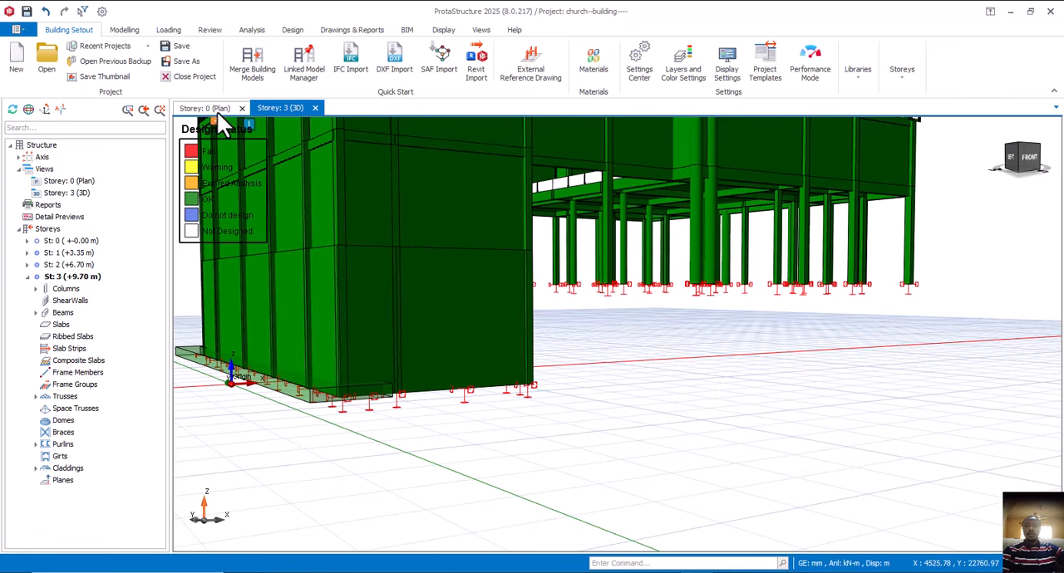
scroll(745, 336, down, 4)
scroll(731, 315, up, 4)
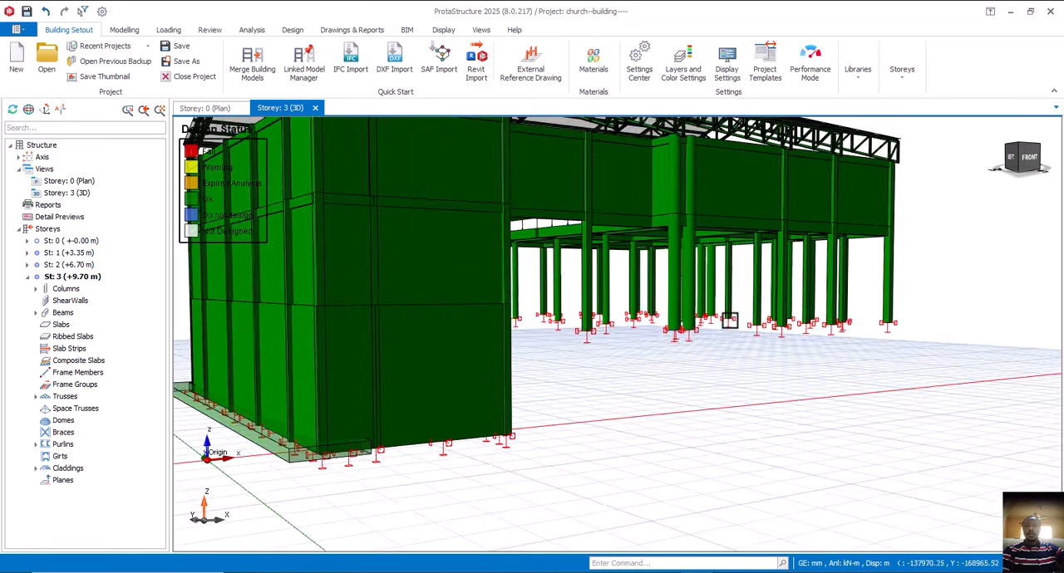
scroll(725, 332, down, 3)
middle_drag(723, 334, 750, 361)
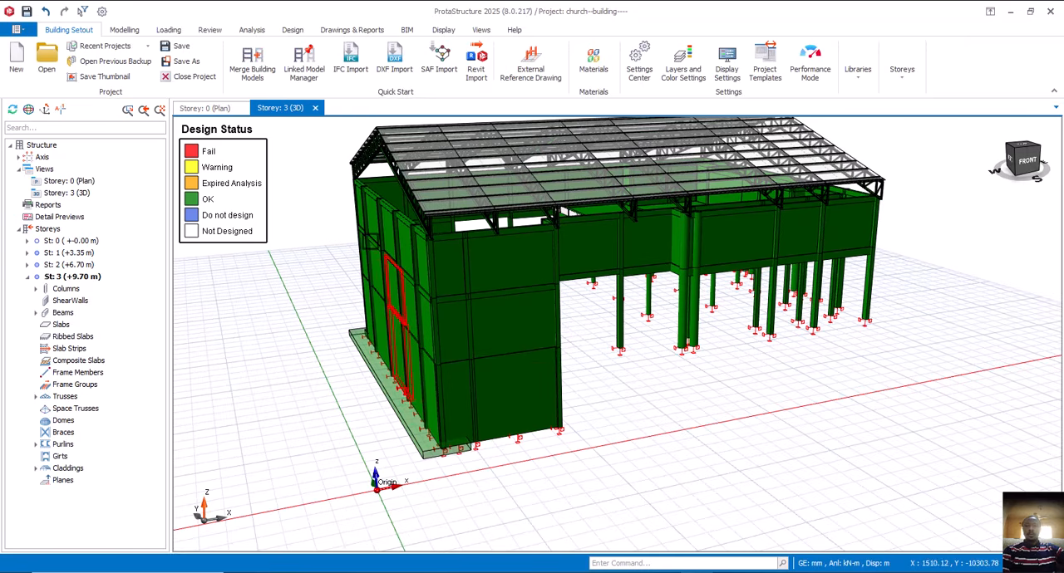
click(215, 109)
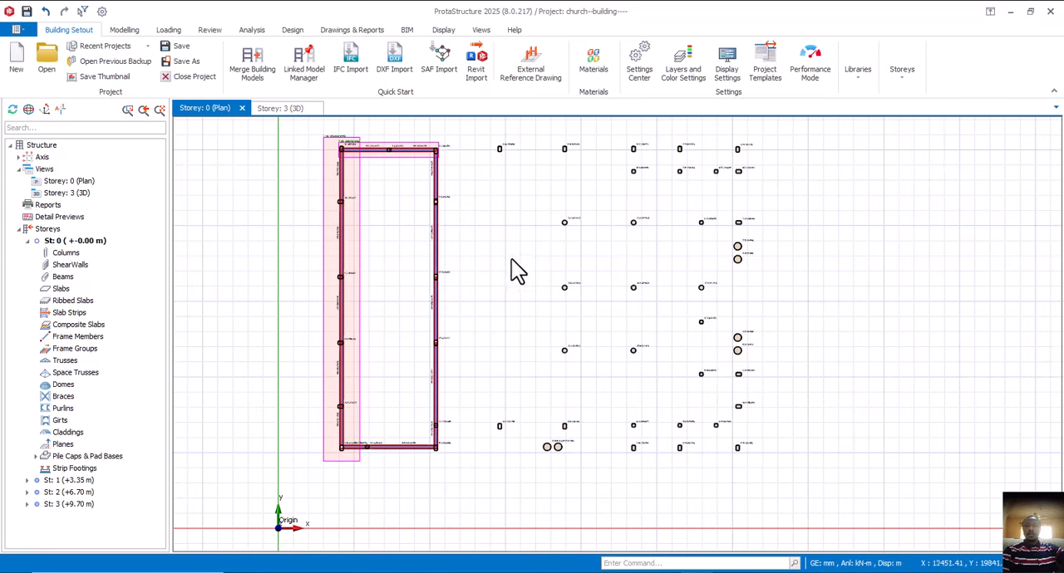
- Locate circular column 2C35 in the Storey 0 plan and check its section and support details
middle_drag(517, 286, 504, 302)
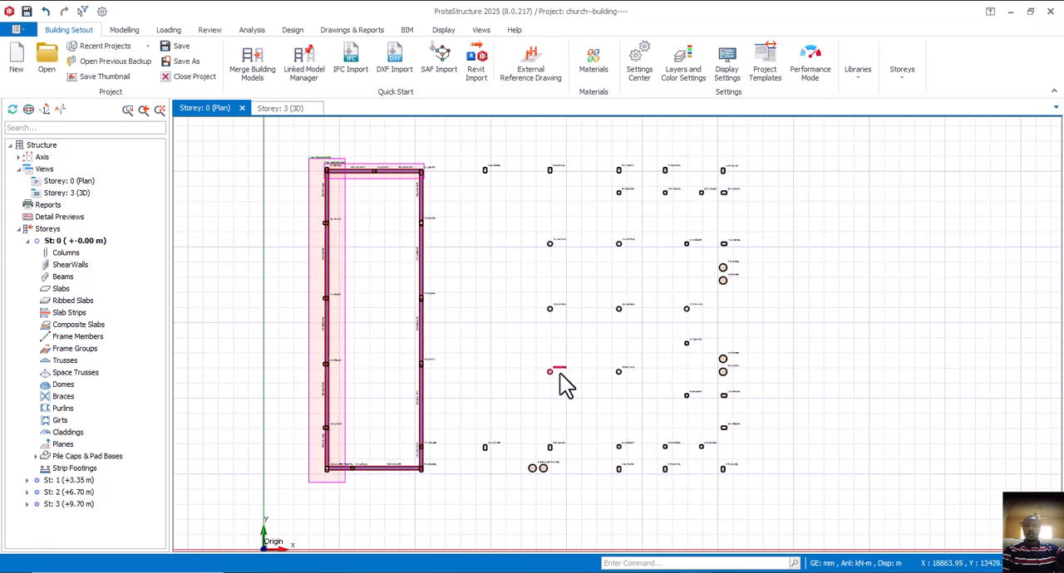
scroll(557, 380, up, 3)
scroll(557, 382, up, 1)
scroll(571, 358, down, 1)
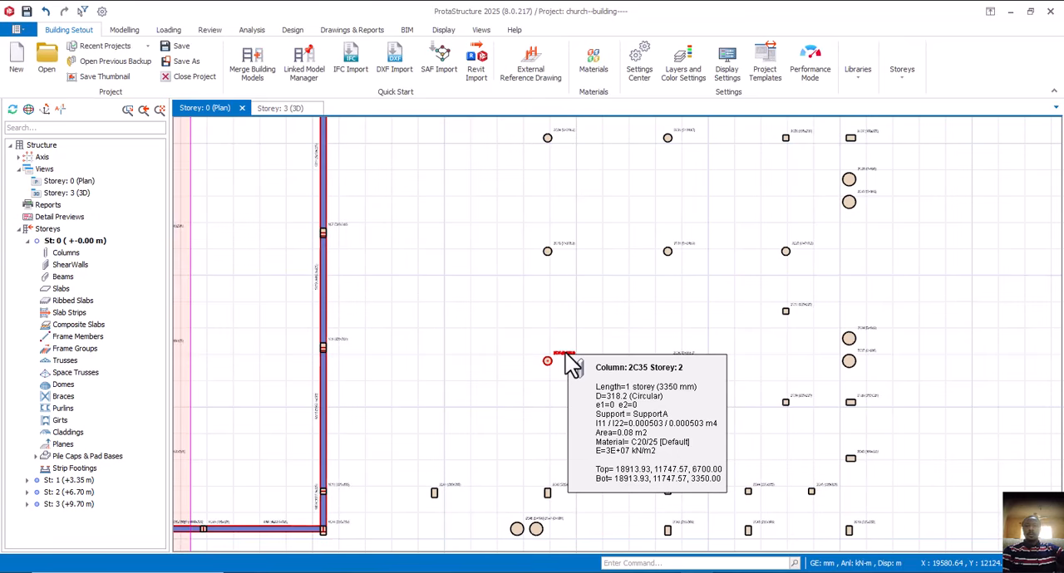
scroll(569, 362, down, 4)
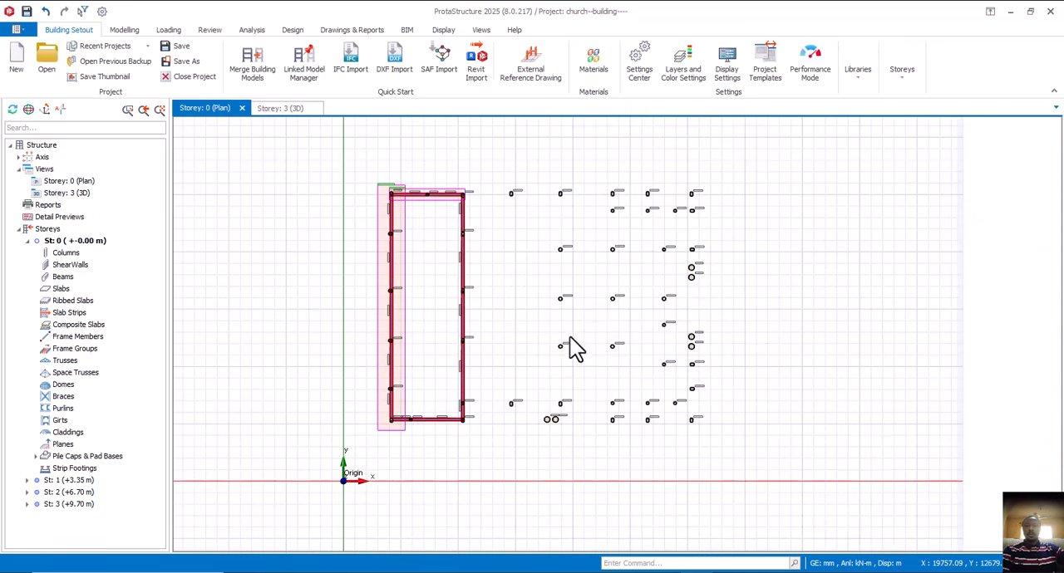
scroll(563, 366, up, 2)
scroll(562, 357, up, 1)
scroll(577, 335, up, 3)
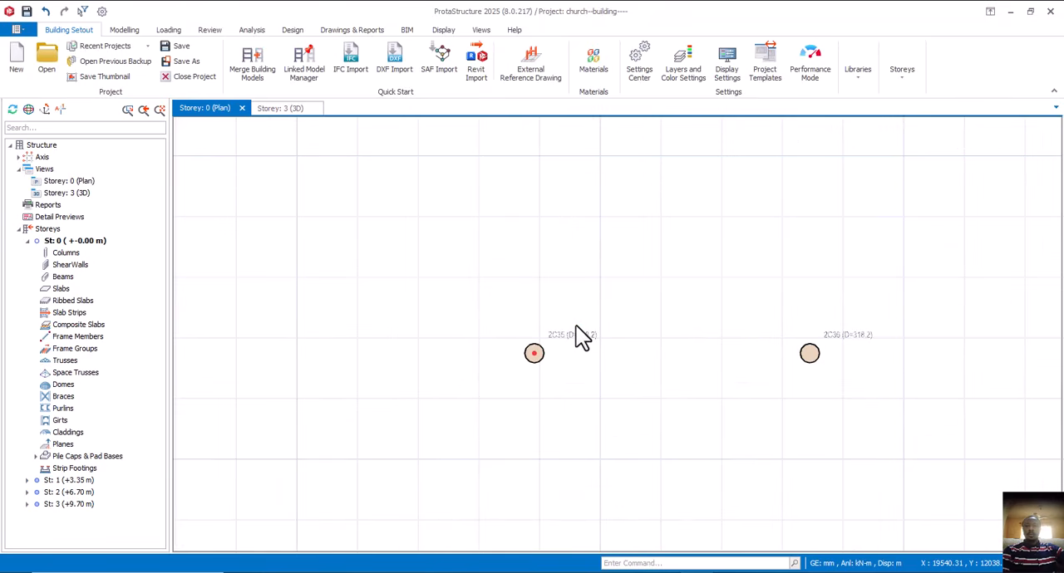
mouse_move(576, 341)
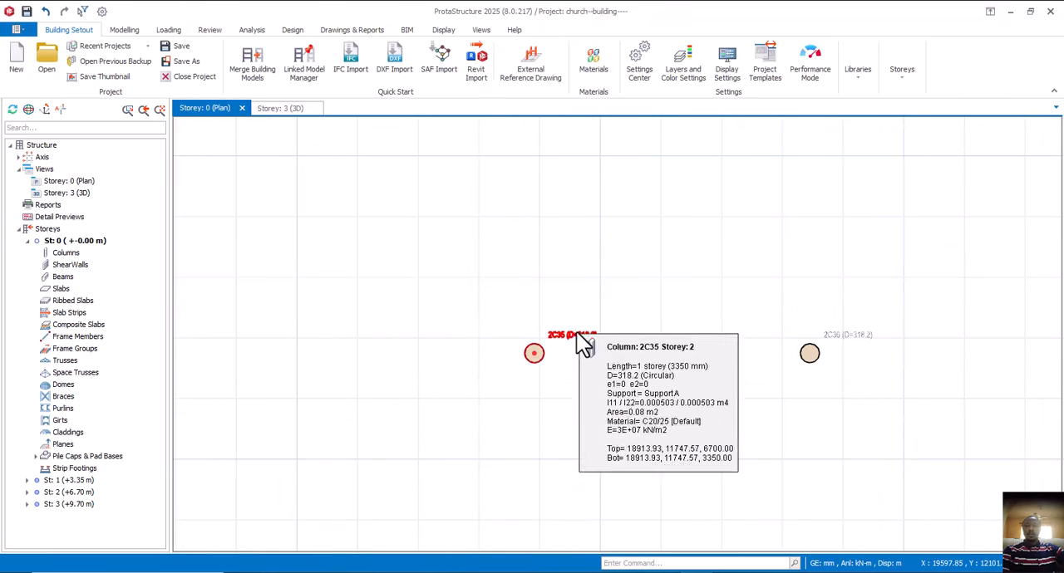
scroll(576, 341, down, 5)
scroll(579, 342, up, 2)
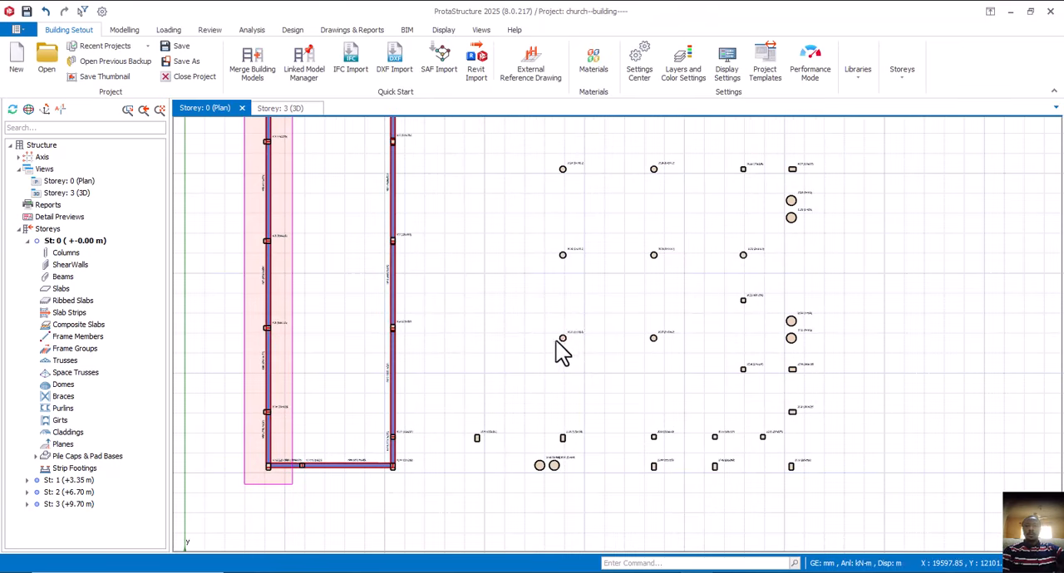
- Start a pad footing for circular column 2C35 and force it square at 1200 x 1200 mm
click(578, 341)
right_click(579, 336)
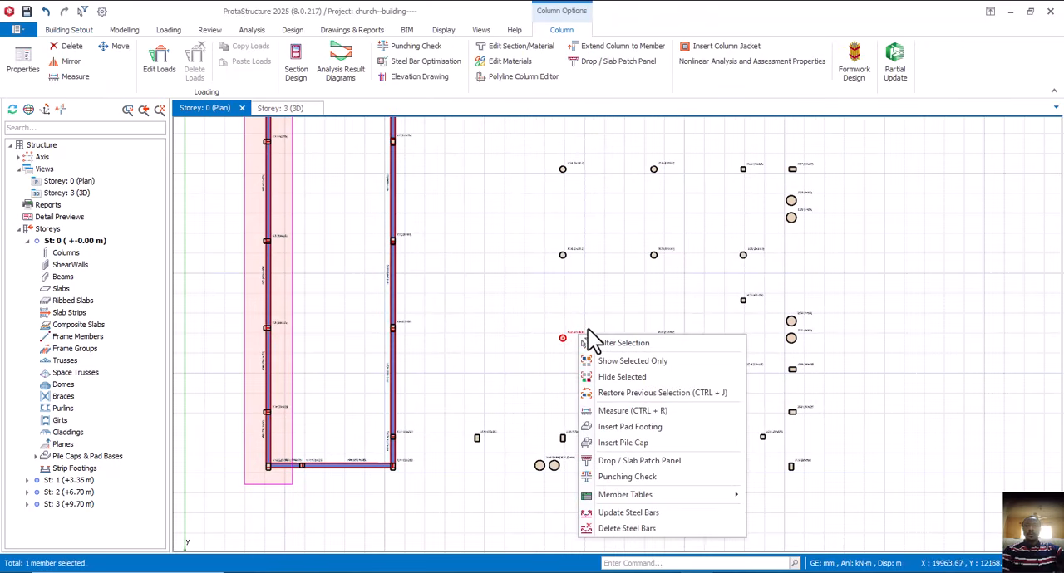
click(645, 430)
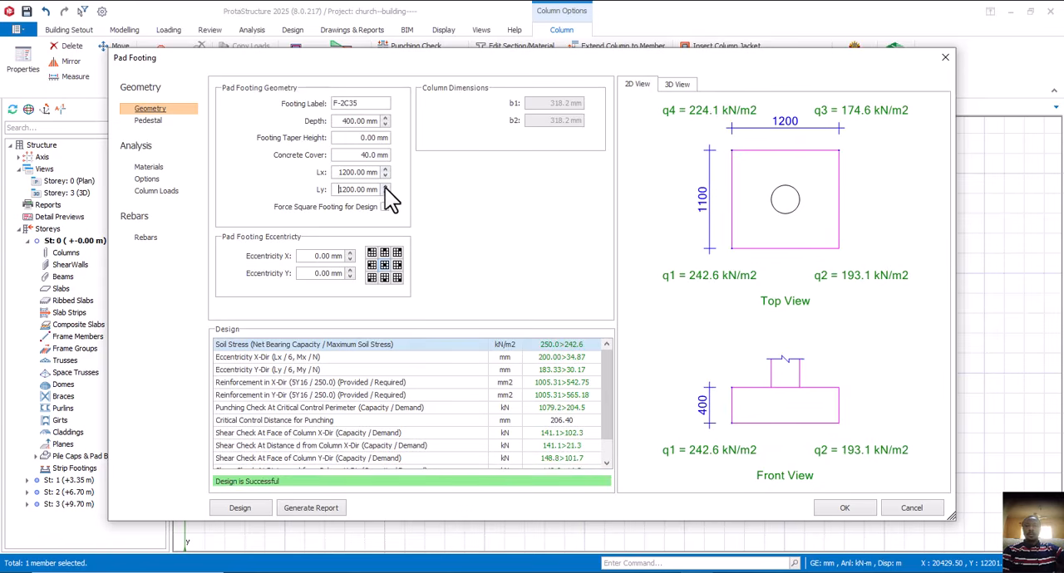
click(383, 207)
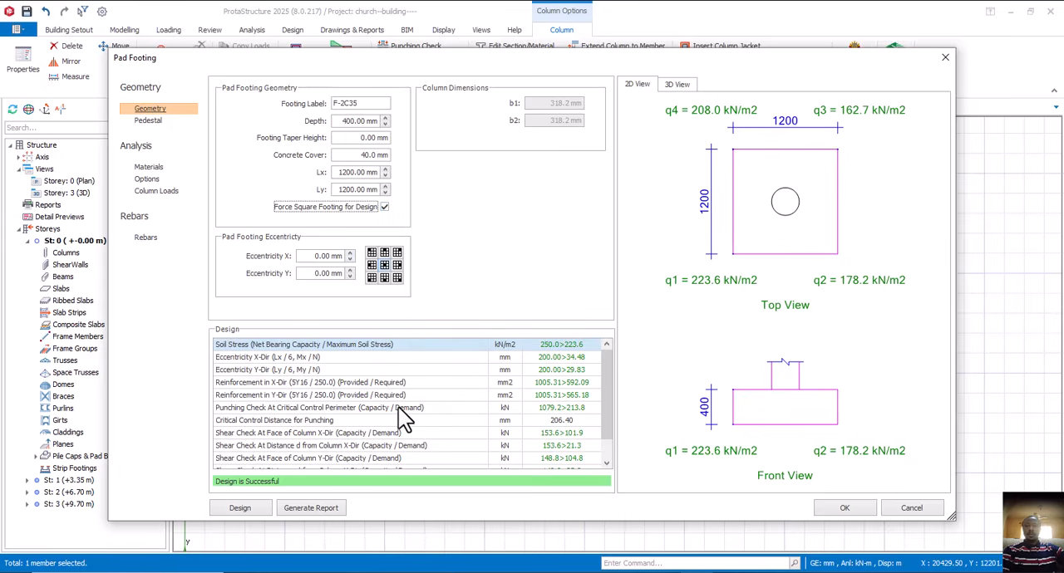
- Set the spacing of both Rebar X and Rebar Y in footing F-2C35 to 200 mm
click(145, 238)
drag(545, 102, 485, 120)
text(200)
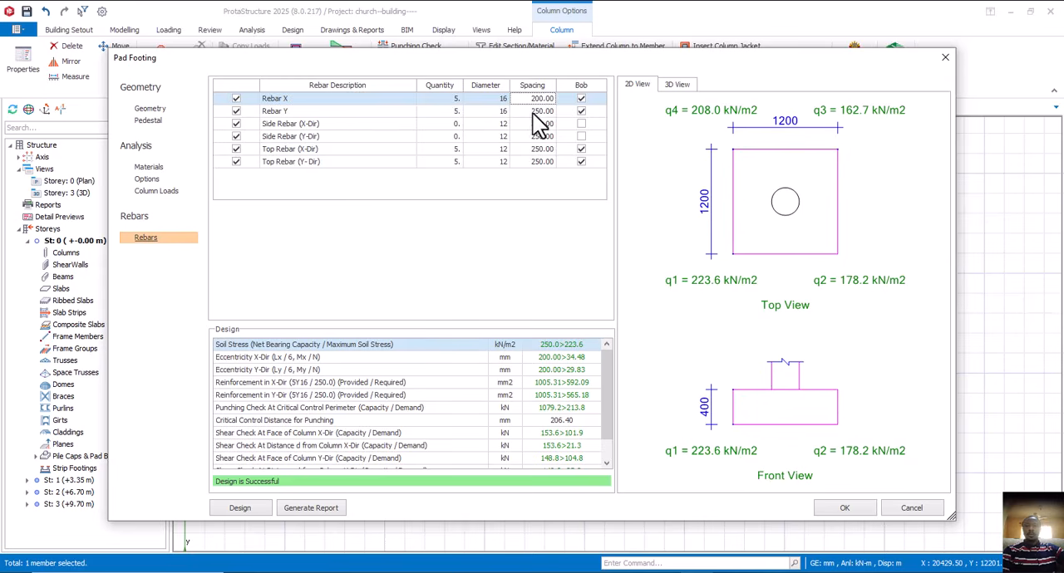
click(533, 114)
drag(533, 114, 553, 115)
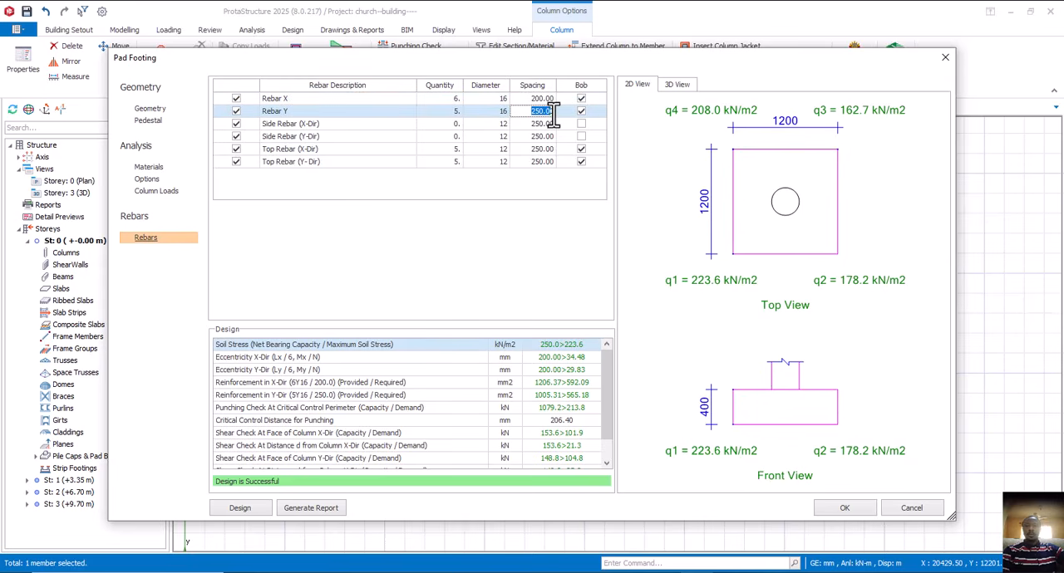
text(200)
click(545, 125)
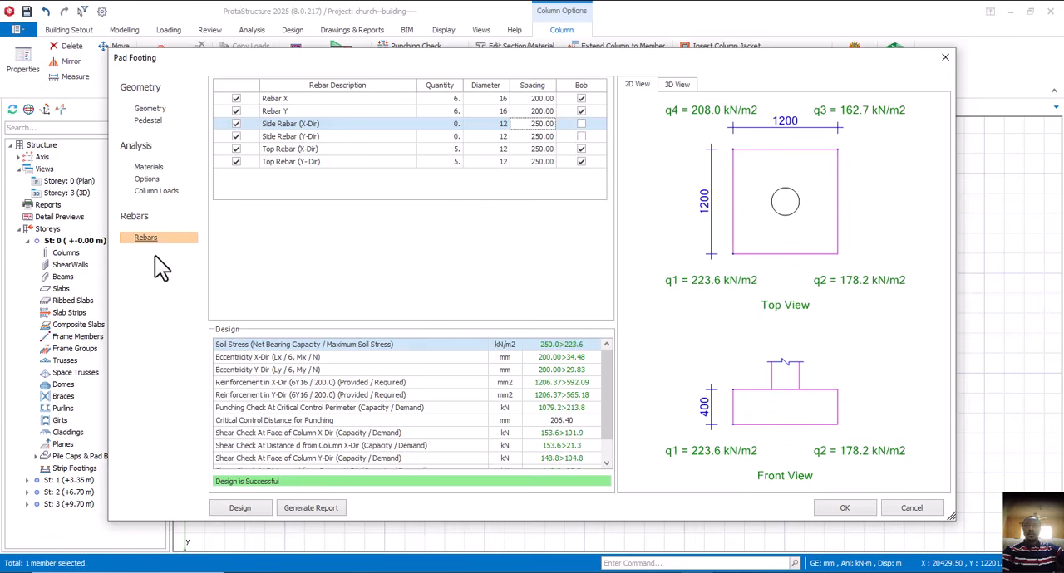
- Review the geometry and the full list of design checks for footing F-2C35, and accept it to insert the footing
click(150, 109)
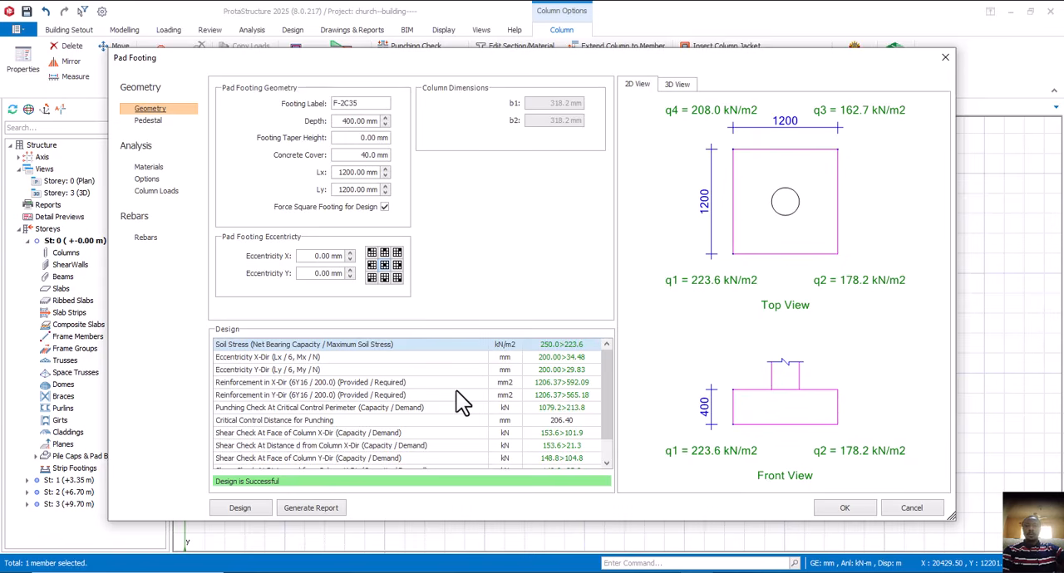
scroll(476, 408, down, 1)
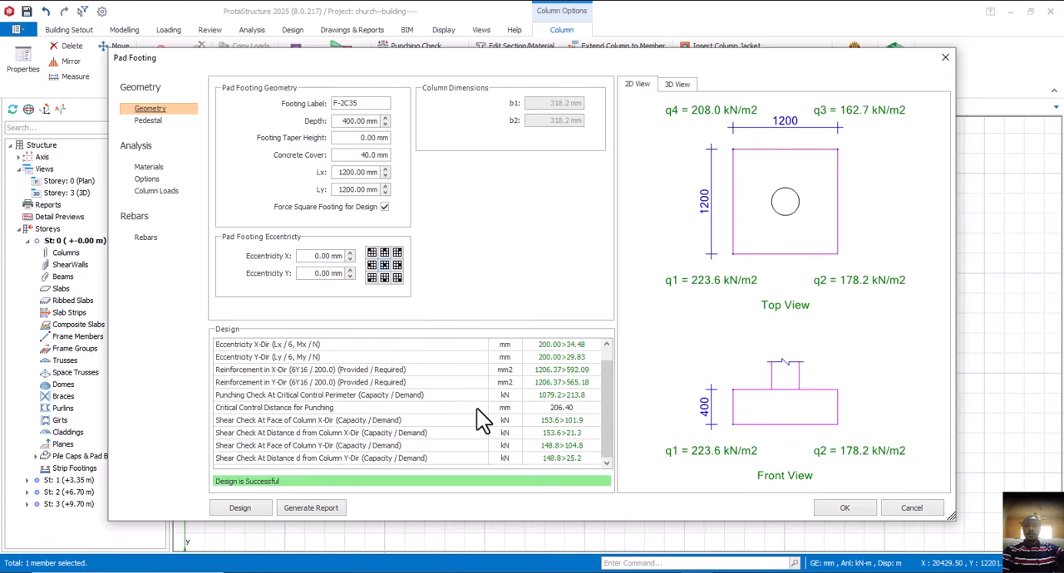
scroll(476, 408, up, 1)
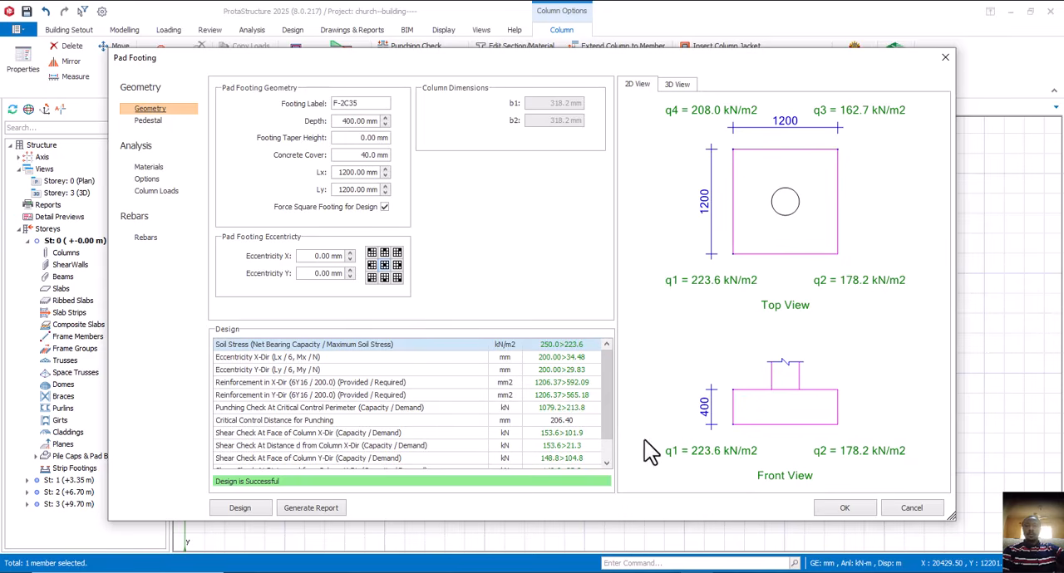
click(841, 509)
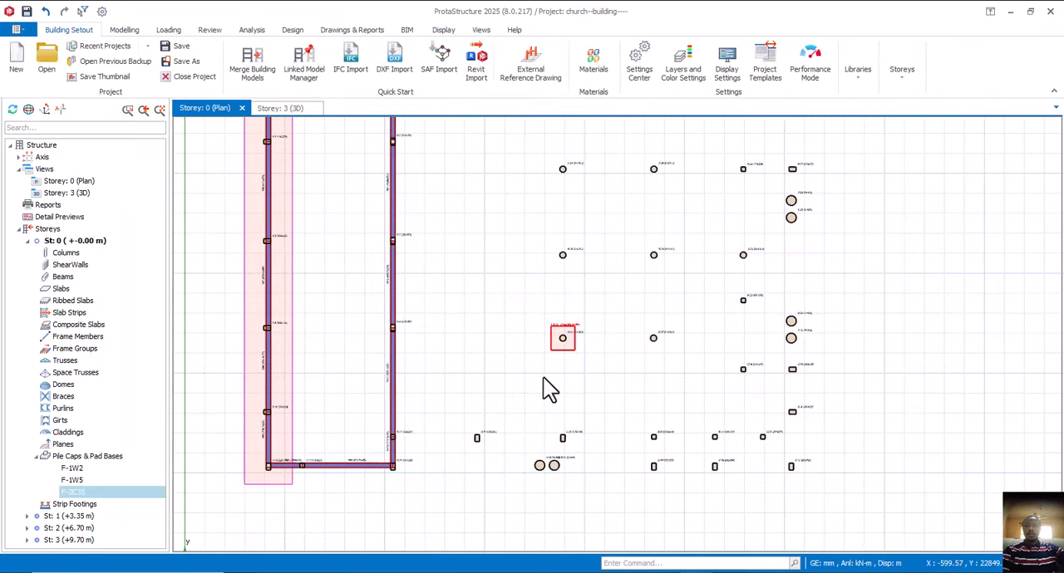
- Insert a pad footing beneath neighbouring column 2C36, forced square at 1300 x 1300 mm, reviewing its design checks before accepting
scroll(522, 363, up, 2)
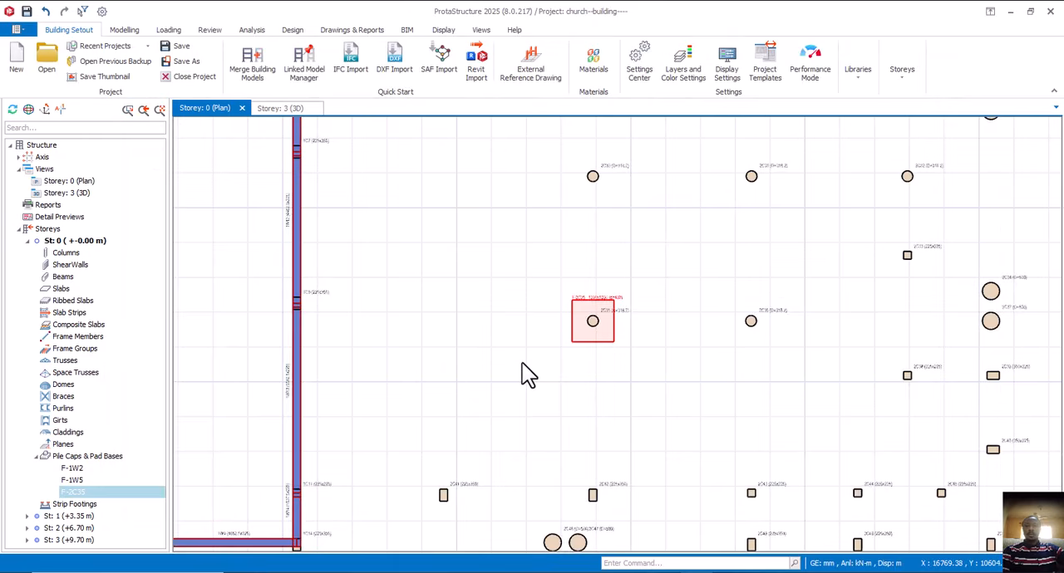
scroll(522, 363, down, 3)
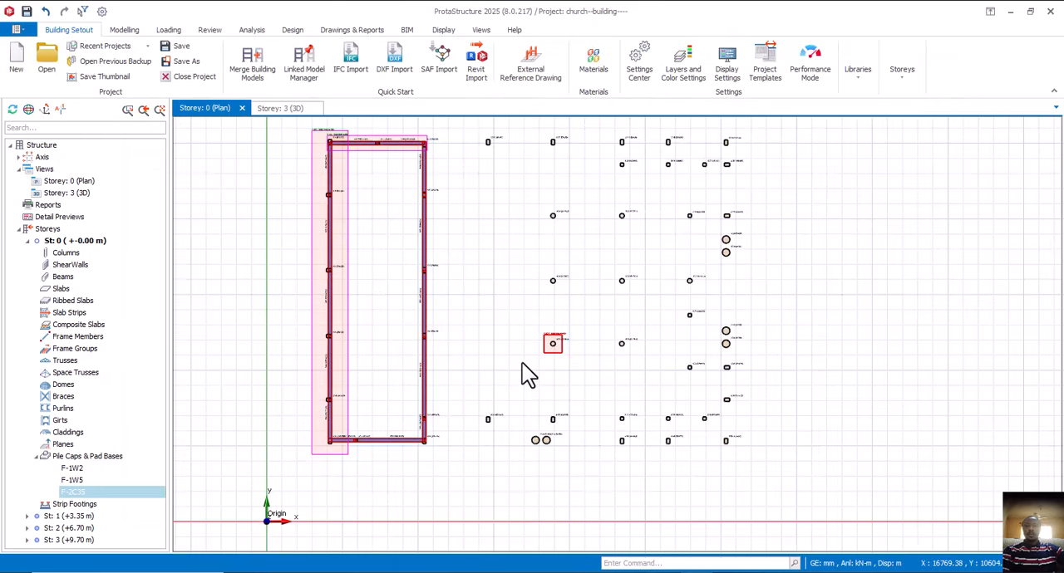
click(631, 346)
right_click(632, 341)
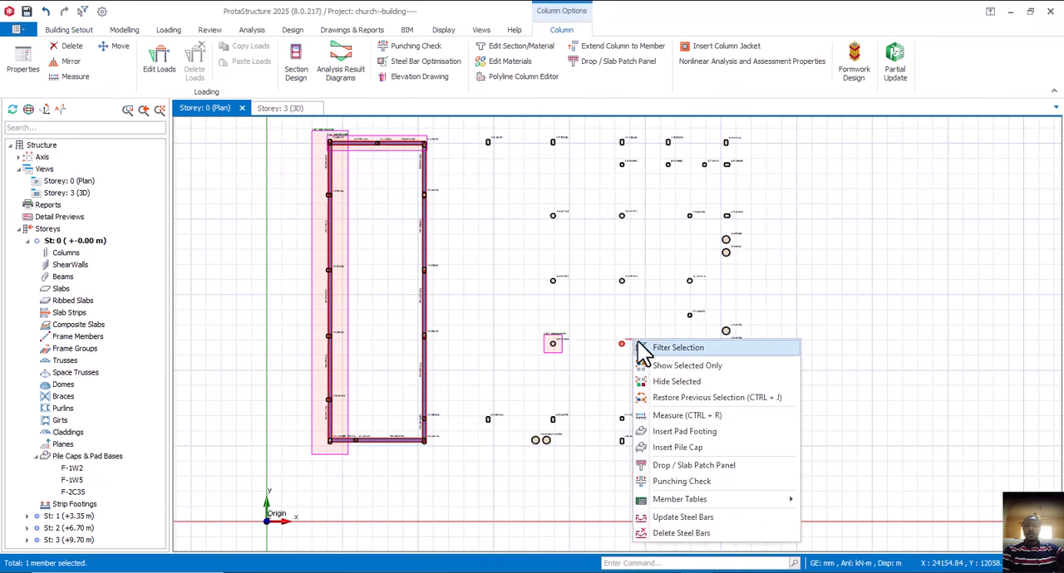
click(679, 434)
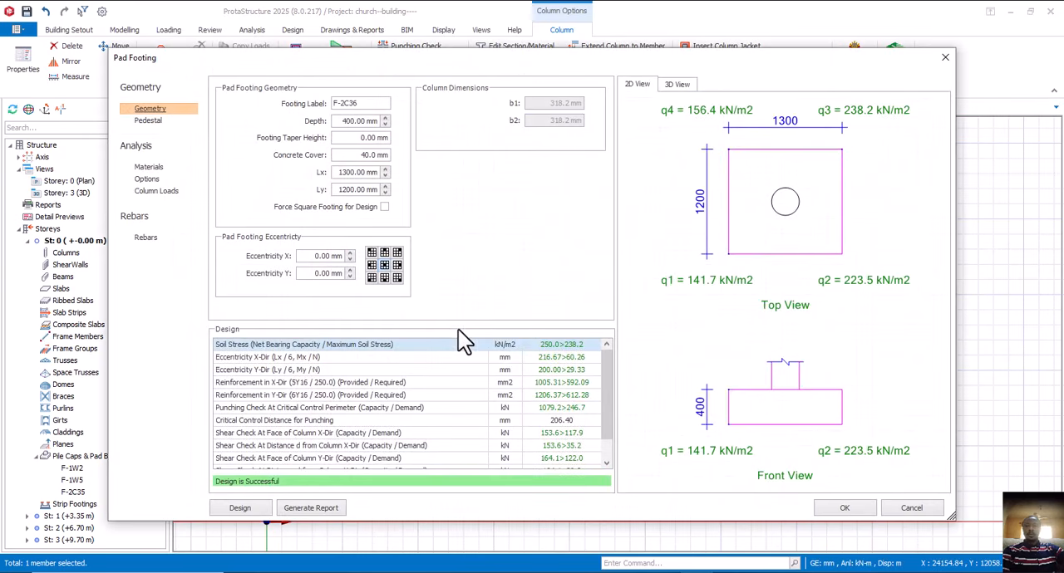
click(385, 207)
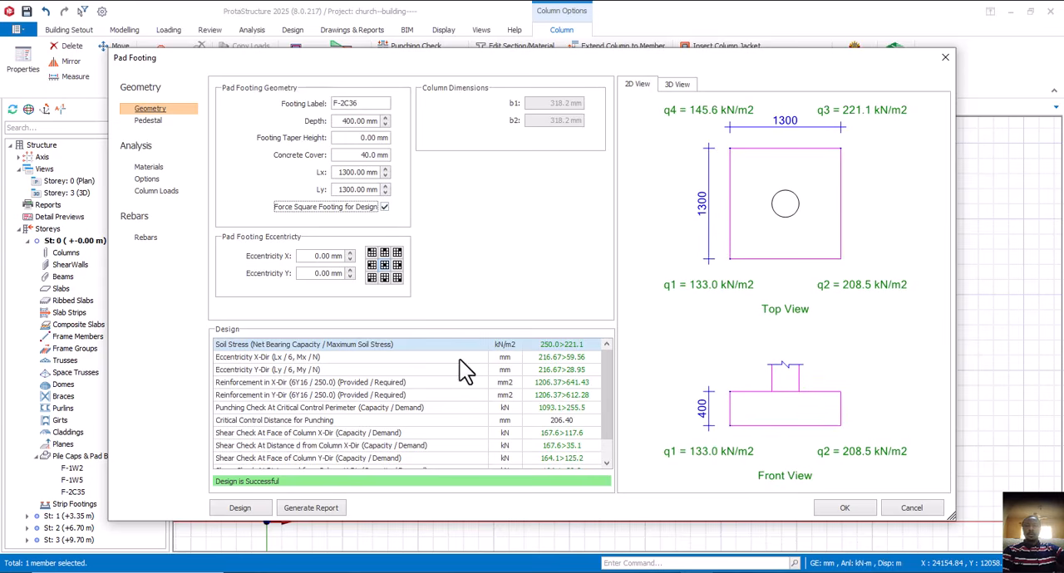
scroll(456, 424, down, 1)
scroll(457, 435, up, 1)
click(844, 508)
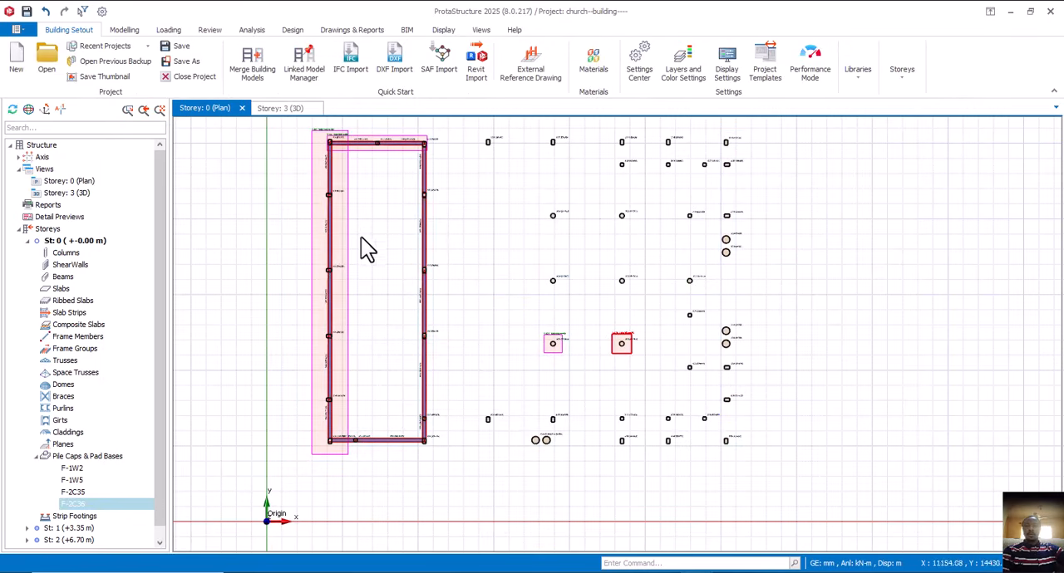
- Inspect the new pad footings beneath columns 2C35 and 2C36 from several angles in the Storey 3 3D view
click(292, 116)
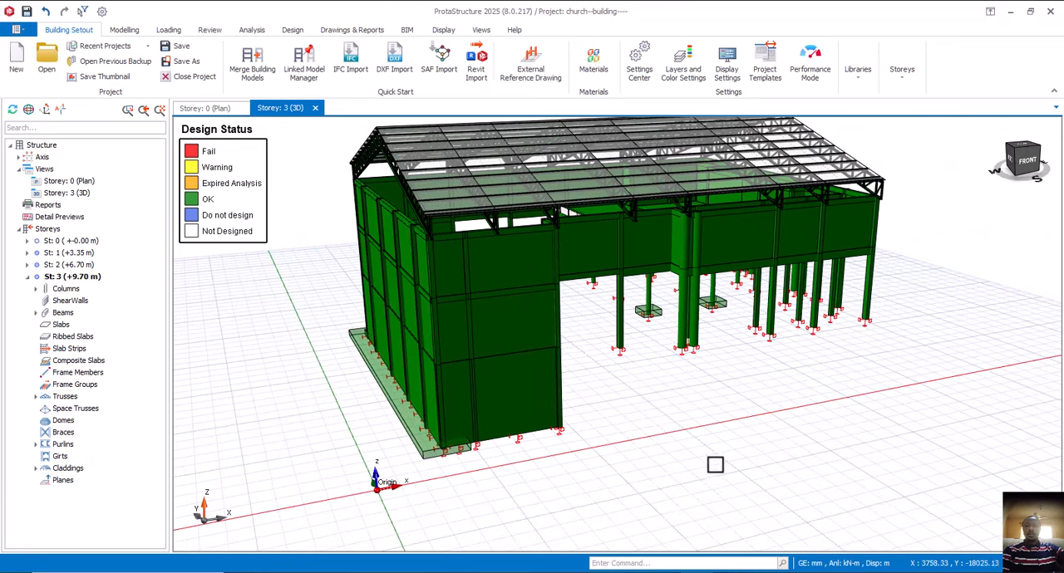
drag(715, 465, 684, 442)
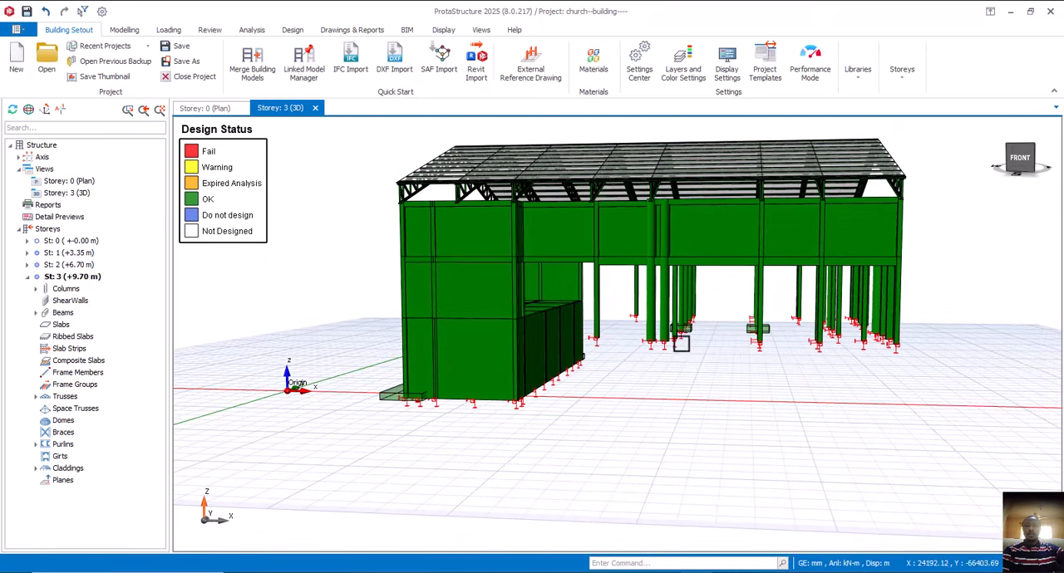
scroll(682, 335, up, 3)
mouse_move(734, 382)
mouse_down()
mouse_move(712, 368)
mouse_move(753, 381)
mouse_up()
scroll(760, 392, down, 8)
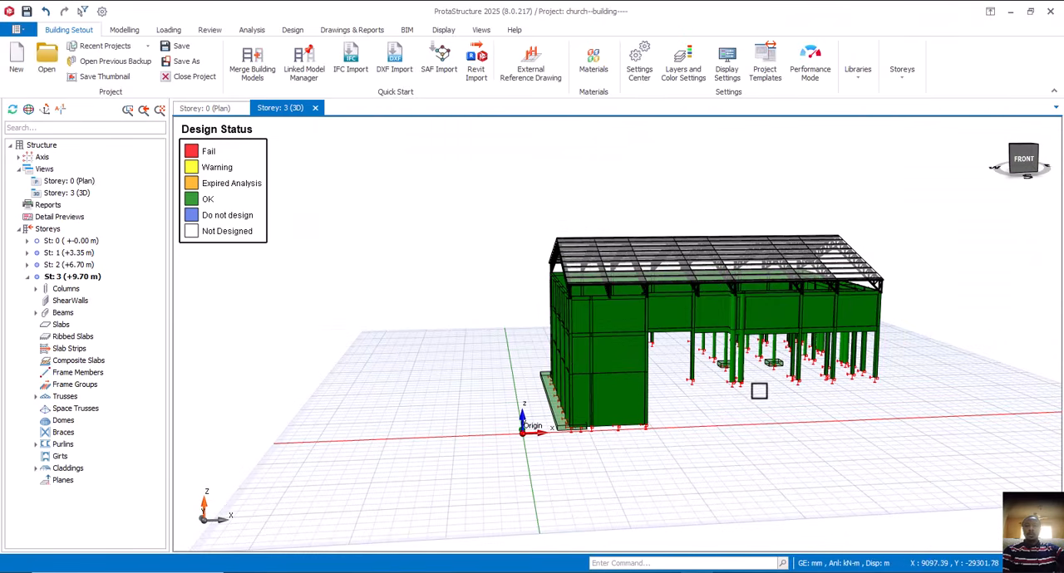
middle_drag(738, 400, 596, 414)
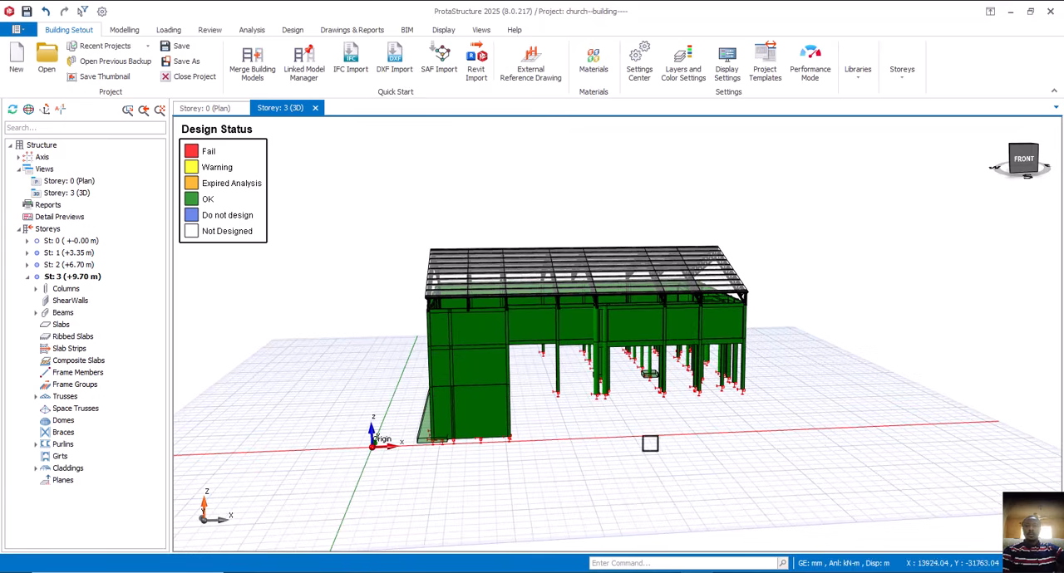
mouse_move(659, 448)
mouse_down()
mouse_move(629, 442)
mouse_move(646, 441)
mouse_up()
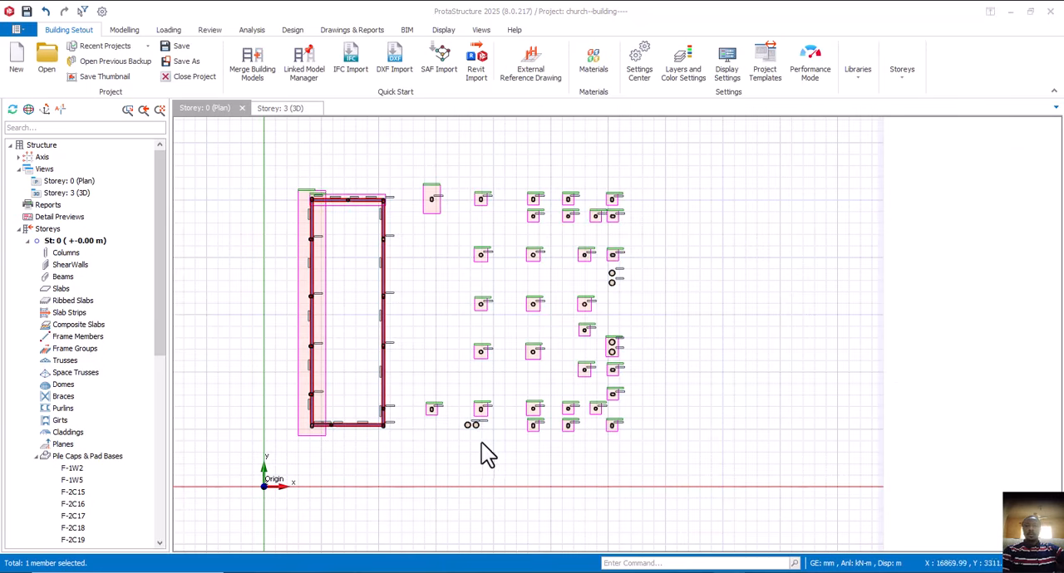
- Try a single 1100 x 1100 mm pad footing beneath circular column 2C46, and delete it again
scroll(515, 449, up, 5)
scroll(520, 460, down, 2)
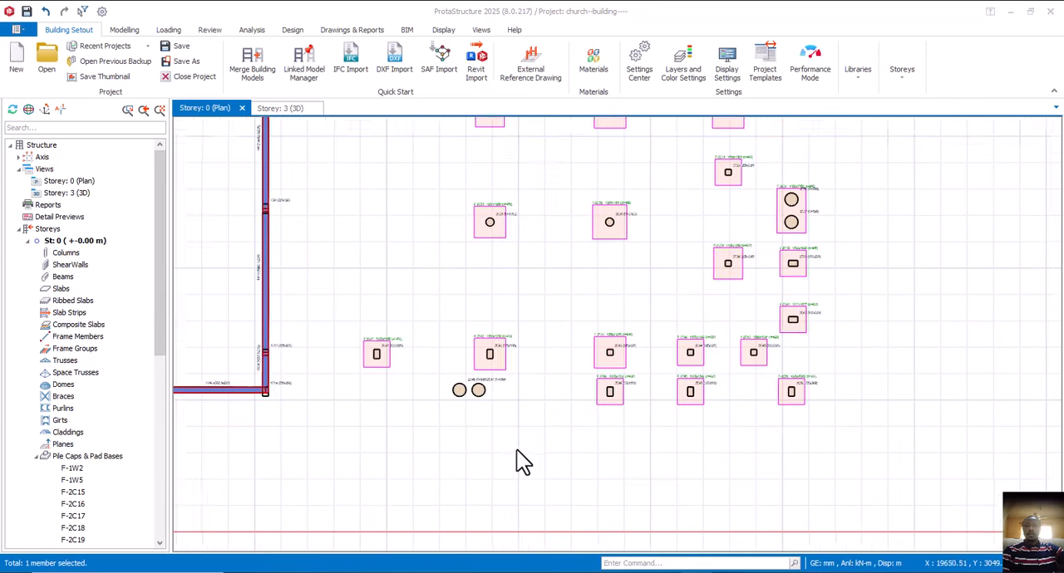
scroll(516, 387, up, 2)
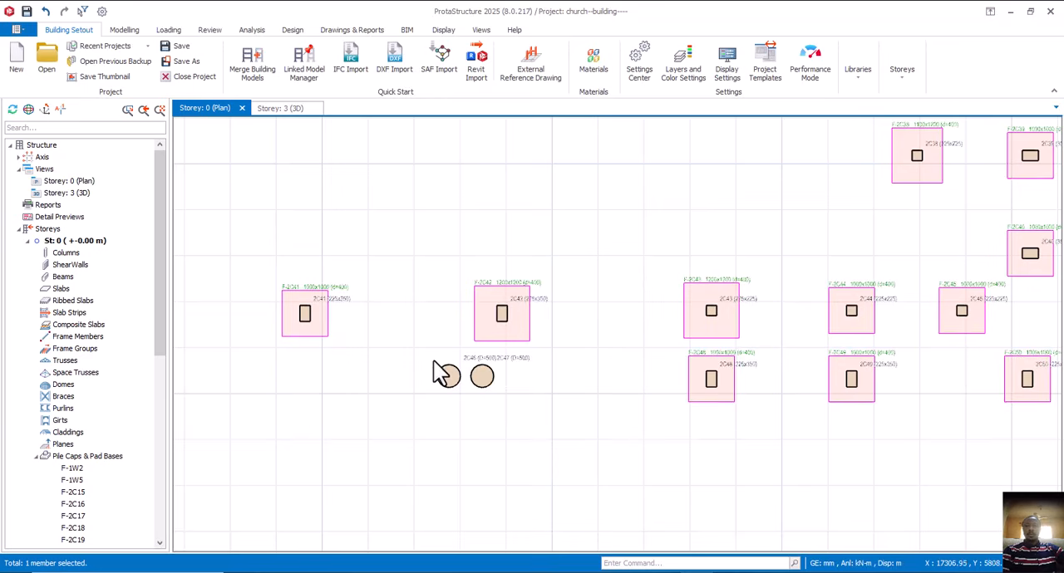
scroll(449, 378, up, 2)
right_click(449, 378)
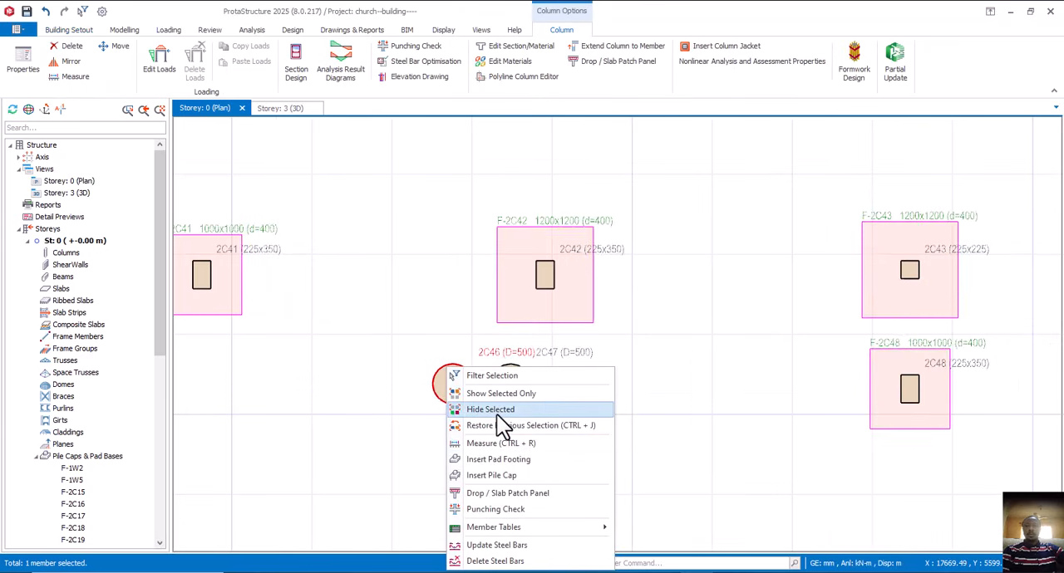
click(509, 462)
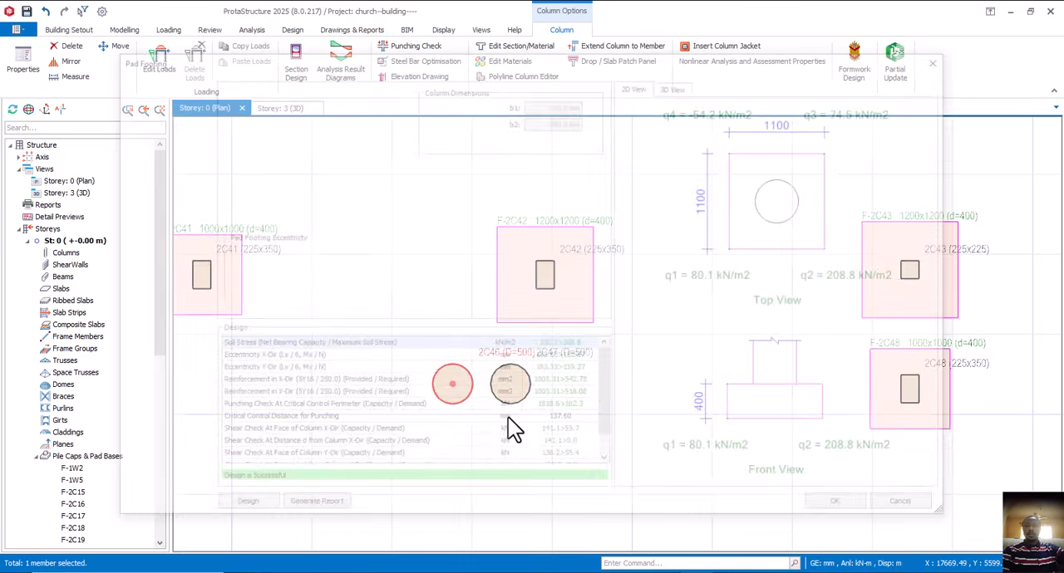
click(844, 508)
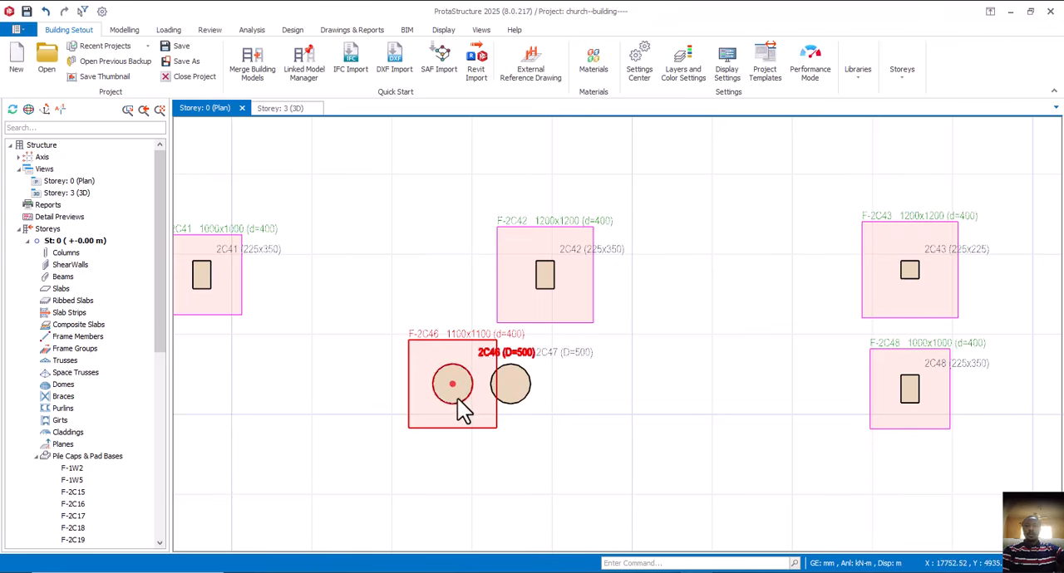
key(Delete)
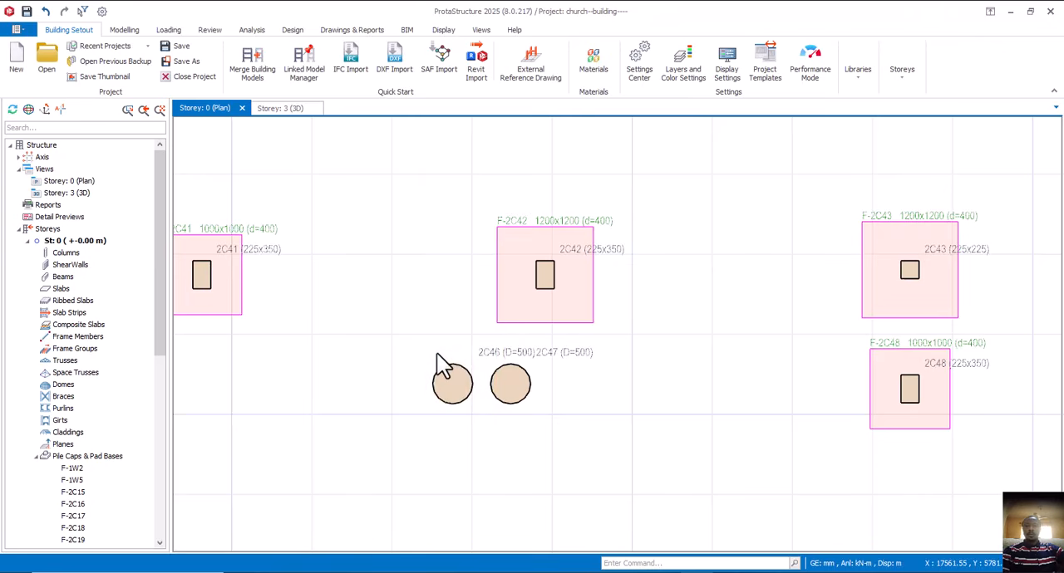
- Start a combined pad footing for the two adjacent circular columns 2C46 and 2C47
drag(389, 336, 575, 447)
click(527, 385)
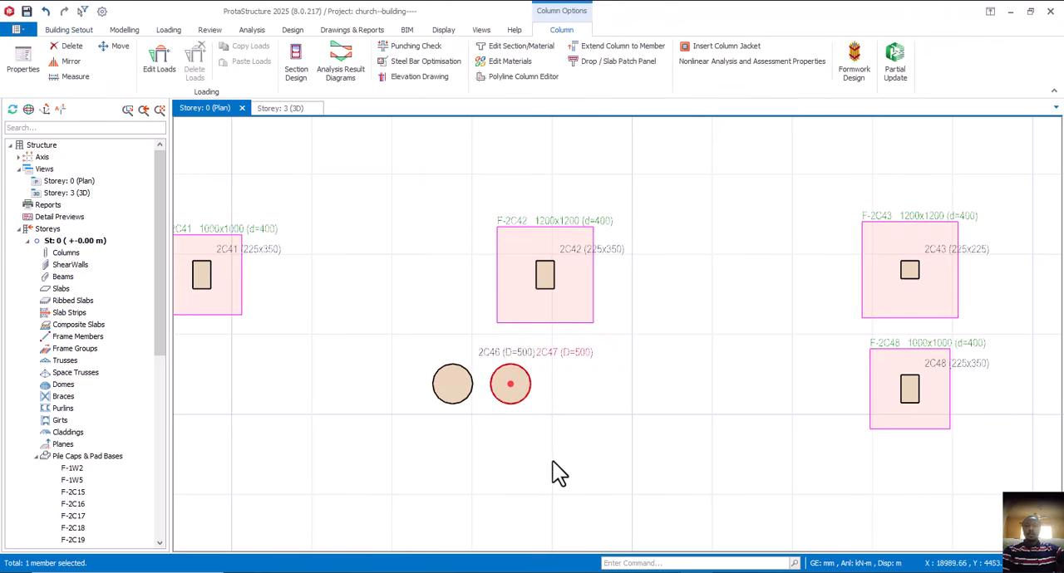
drag(394, 329, 627, 462)
right_click(568, 409)
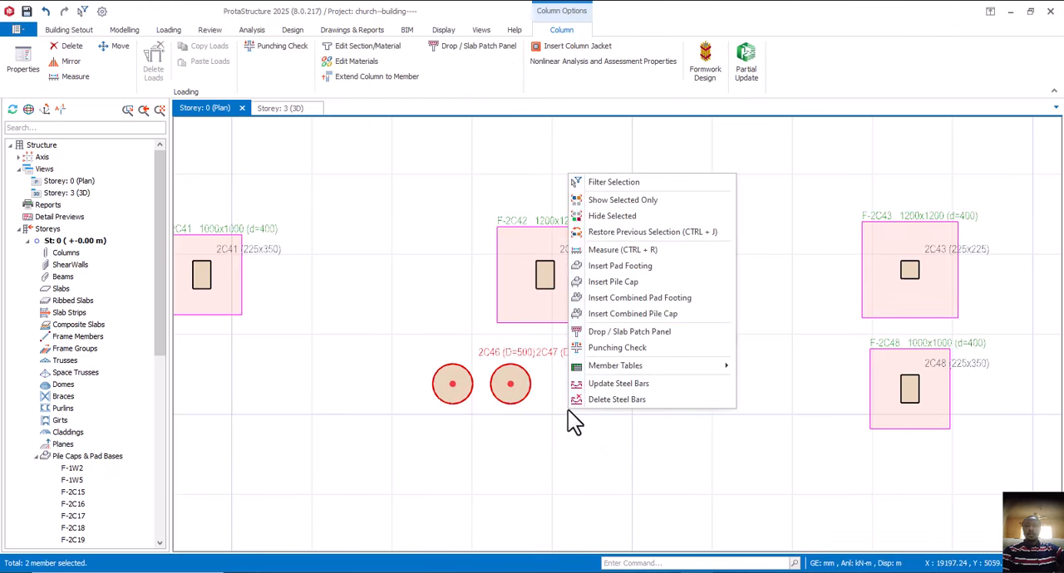
click(653, 301)
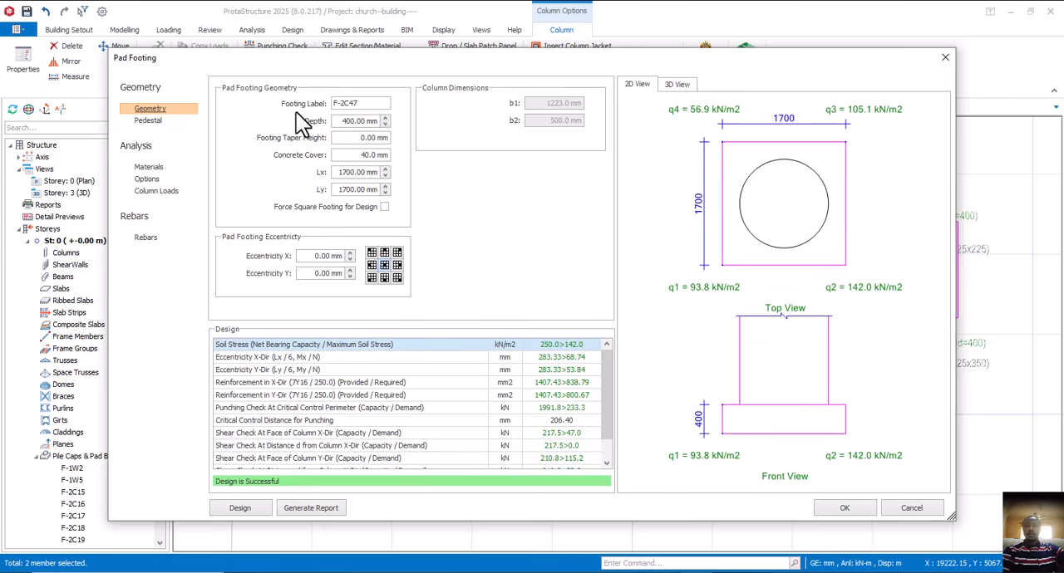
- Review the combined footing's 3D reinforcement, 2D views and design checks, and accept it at 1700 x 1700 mm
click(676, 85)
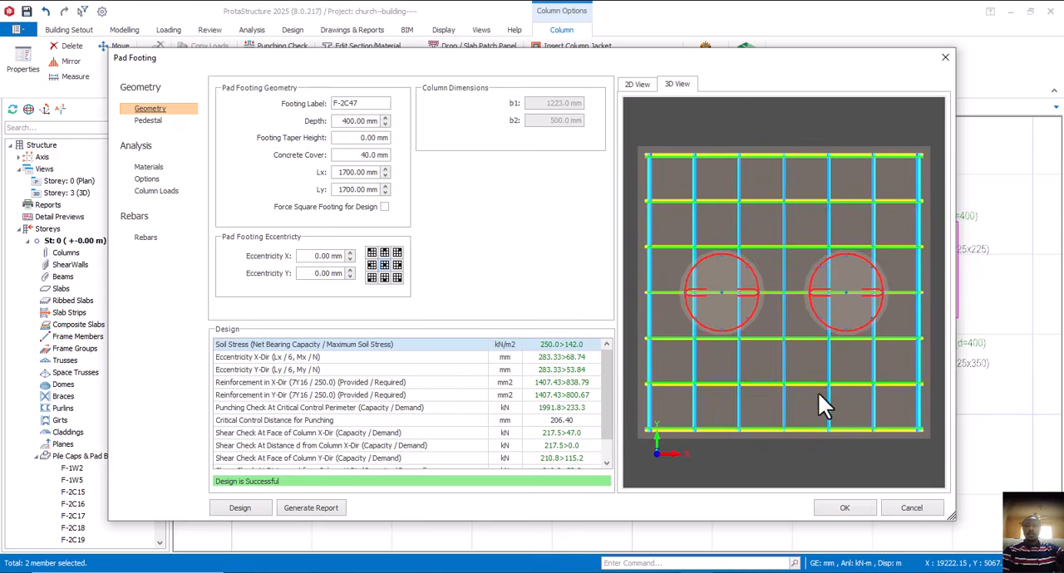
drag(817, 393, 878, 332)
scroll(812, 291, down, 5)
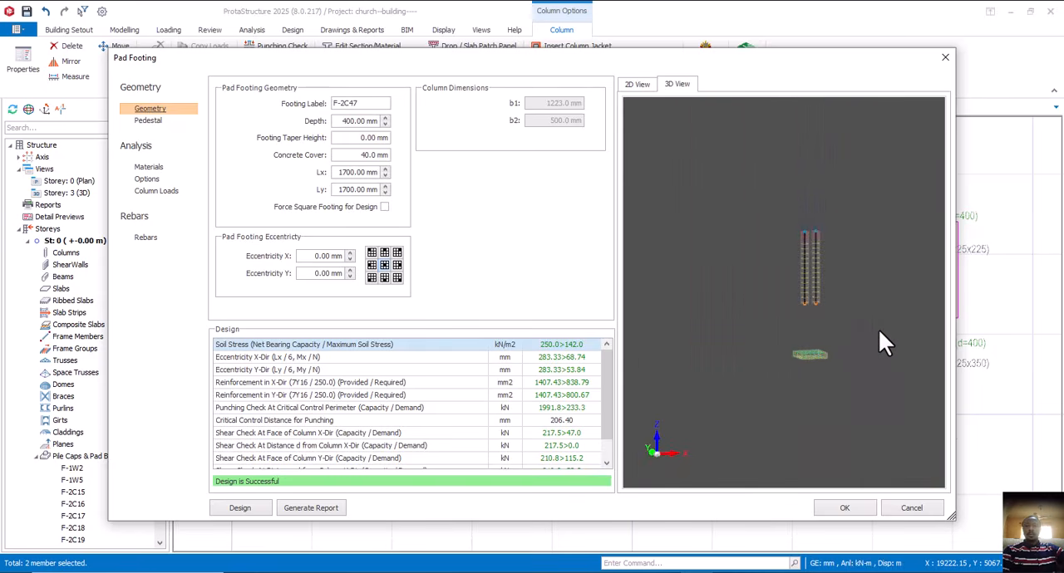
click(629, 86)
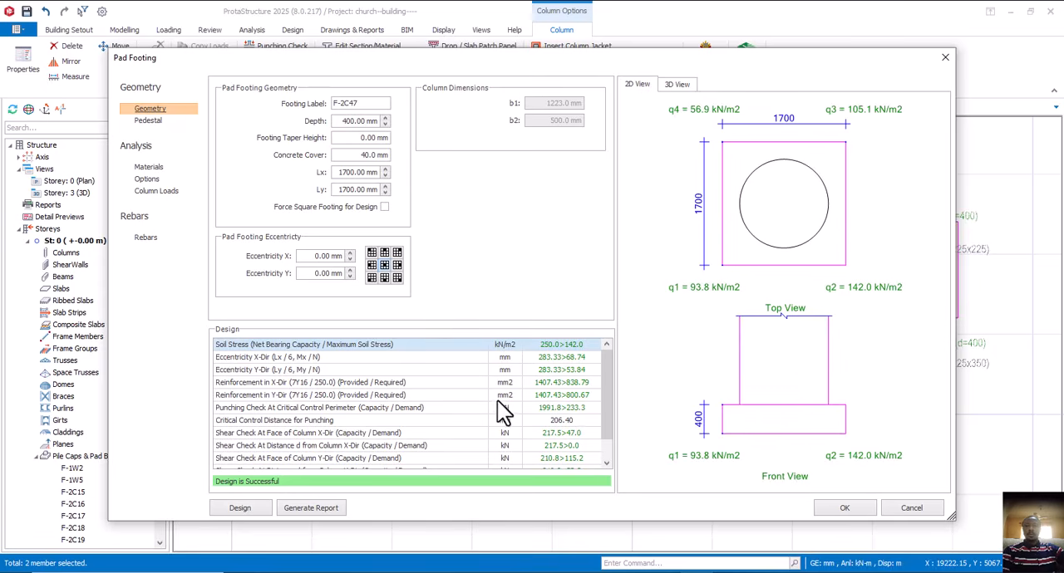
scroll(502, 412, down, 1)
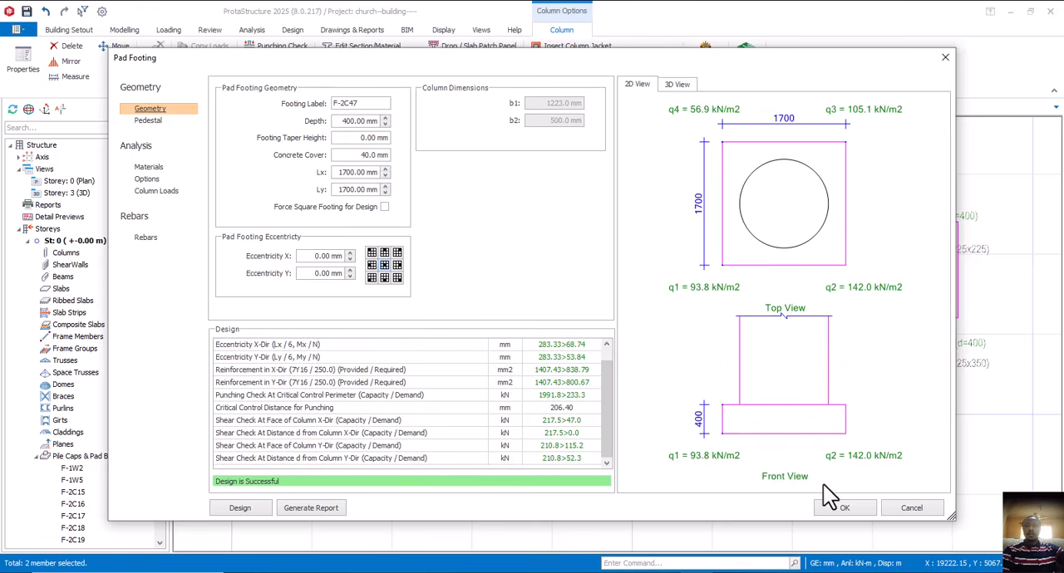
click(843, 508)
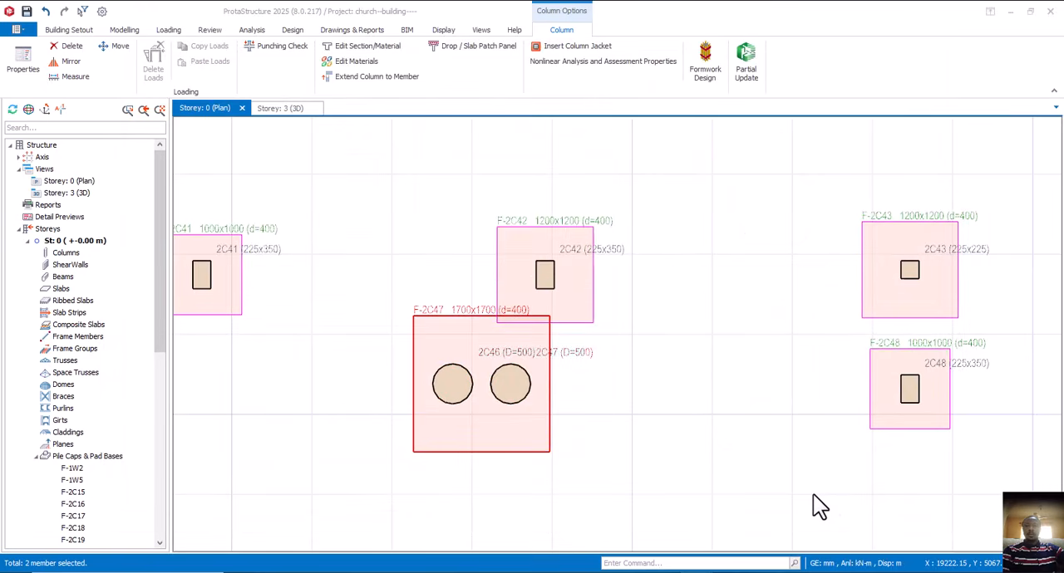
- Inspect combined footing F-2C47 and its overlap with footing F-2C42 in the Storey 0 plan and the Storey 3 3D view
scroll(494, 286, down, 2)
scroll(496, 295, up, 3)
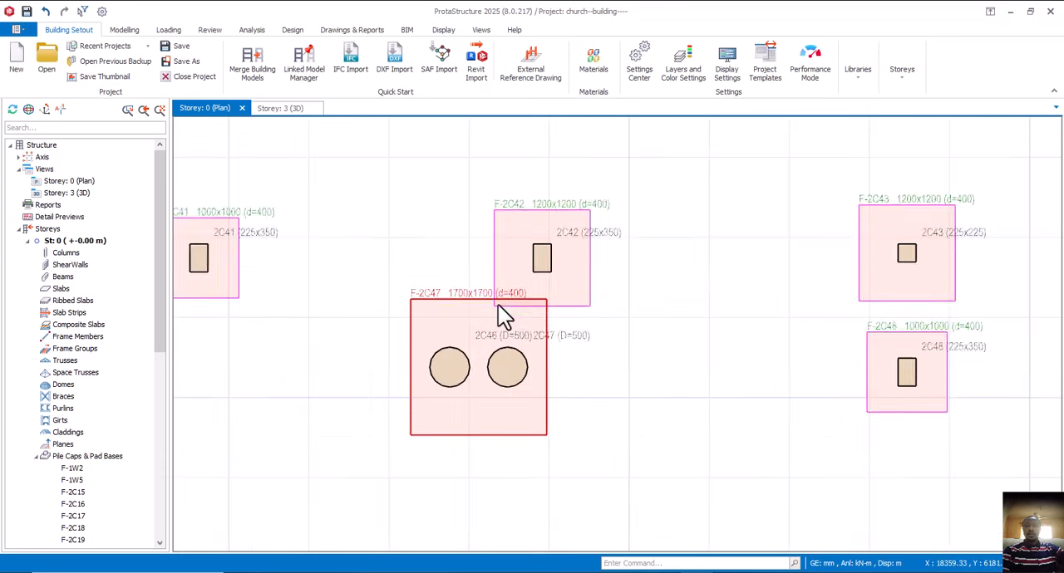
scroll(594, 303, down, 3)
scroll(618, 302, down, 2)
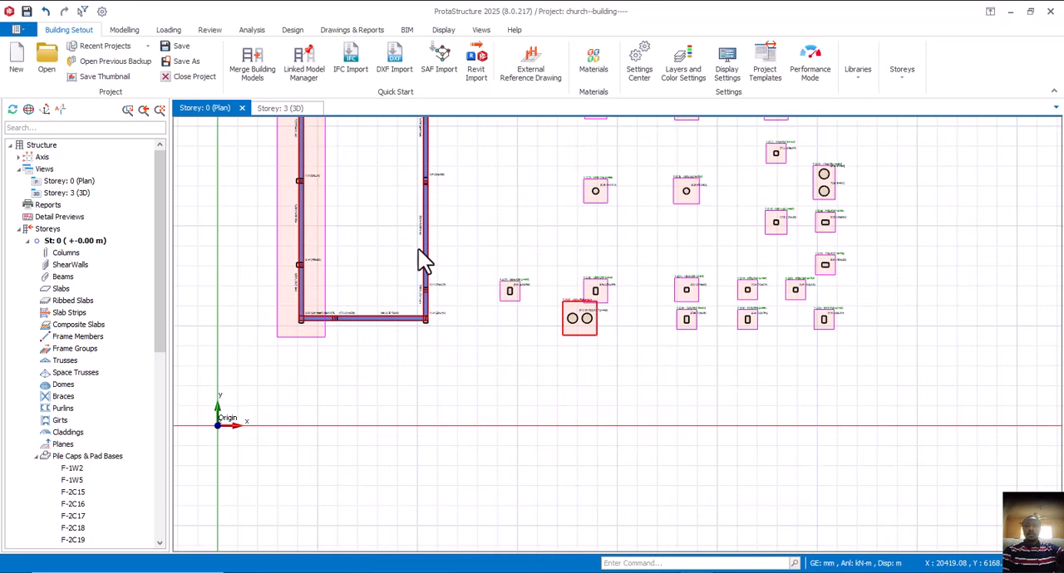
click(293, 111)
middle_drag(656, 419, 669, 296)
scroll(727, 432, up, 8)
click(206, 109)
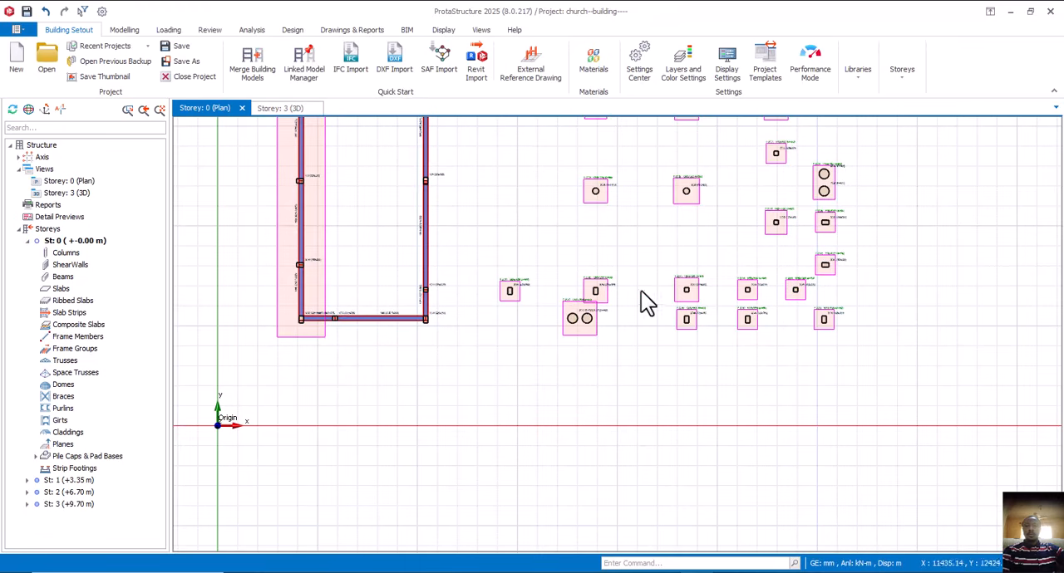
- Open the properties of combined footing F-2C47 and review its geometry
scroll(581, 314, up, 5)
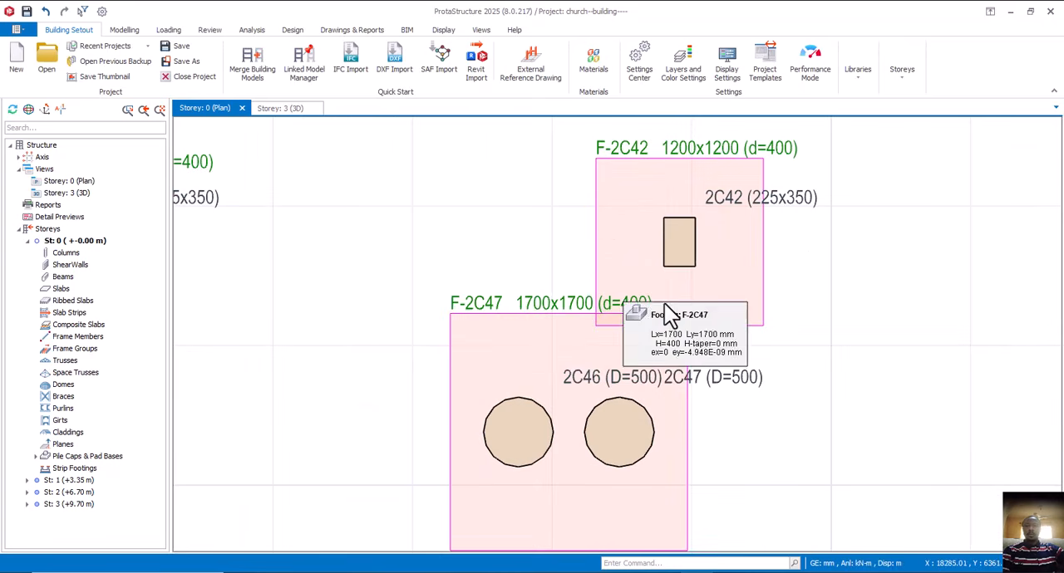
click(493, 303)
right_click(493, 303)
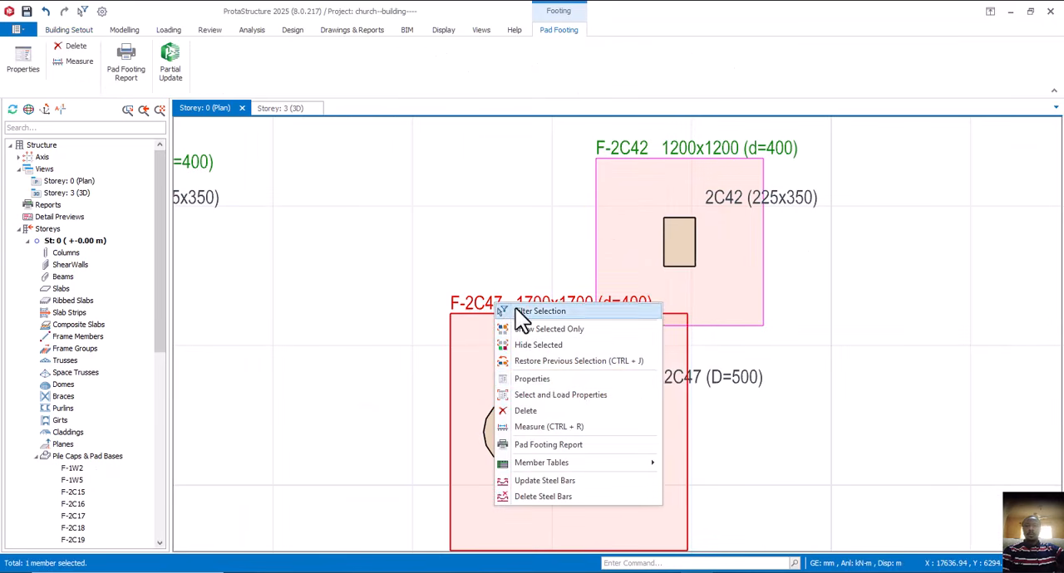
click(550, 383)
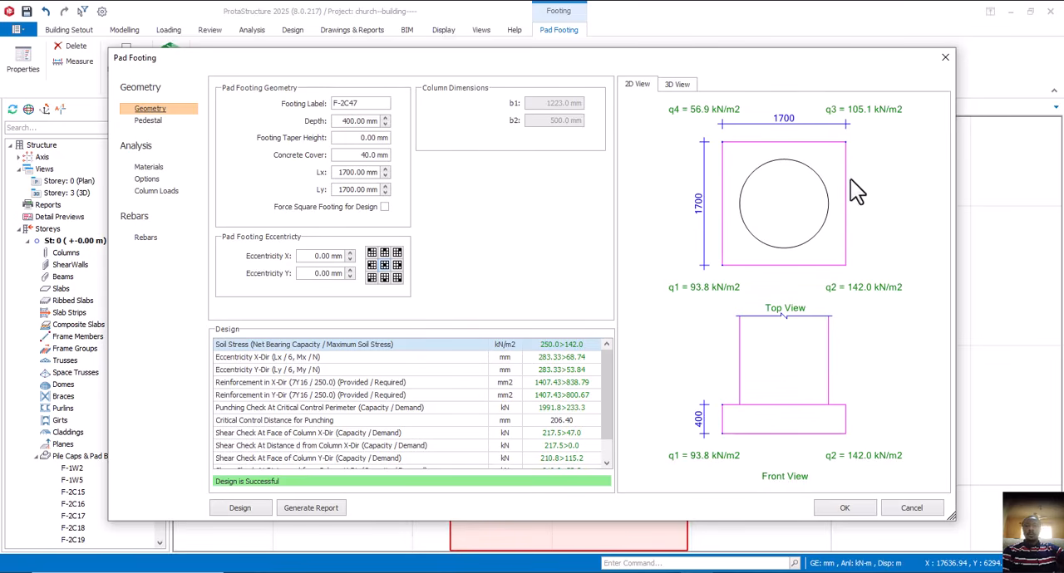
click(938, 60)
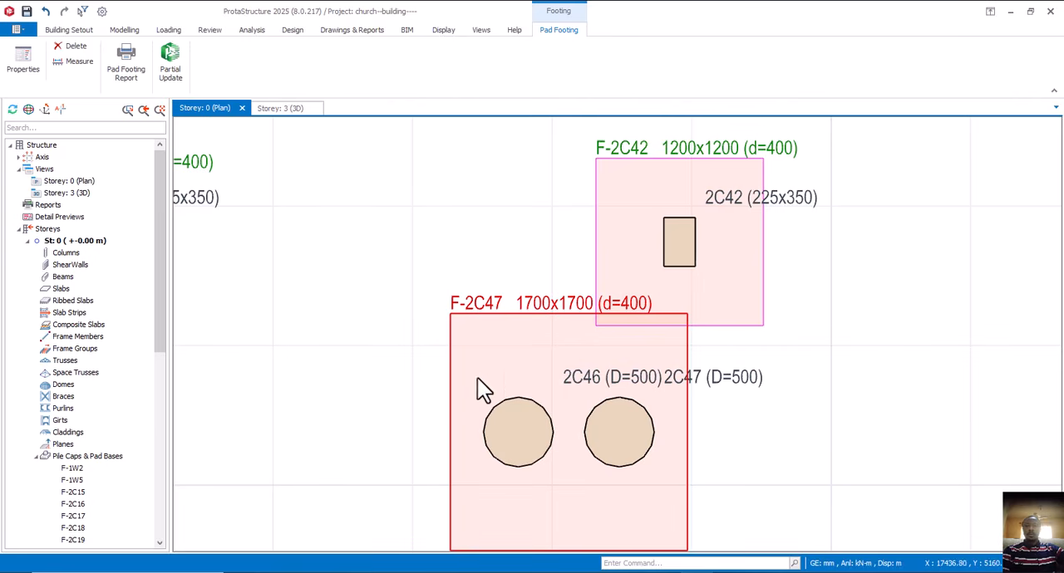
right_click(778, 363)
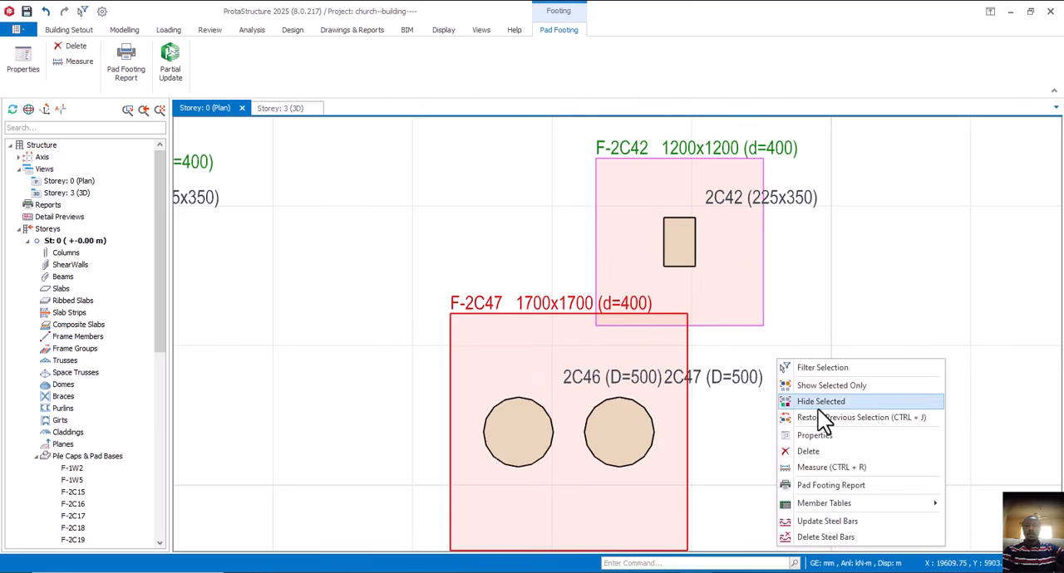
click(817, 439)
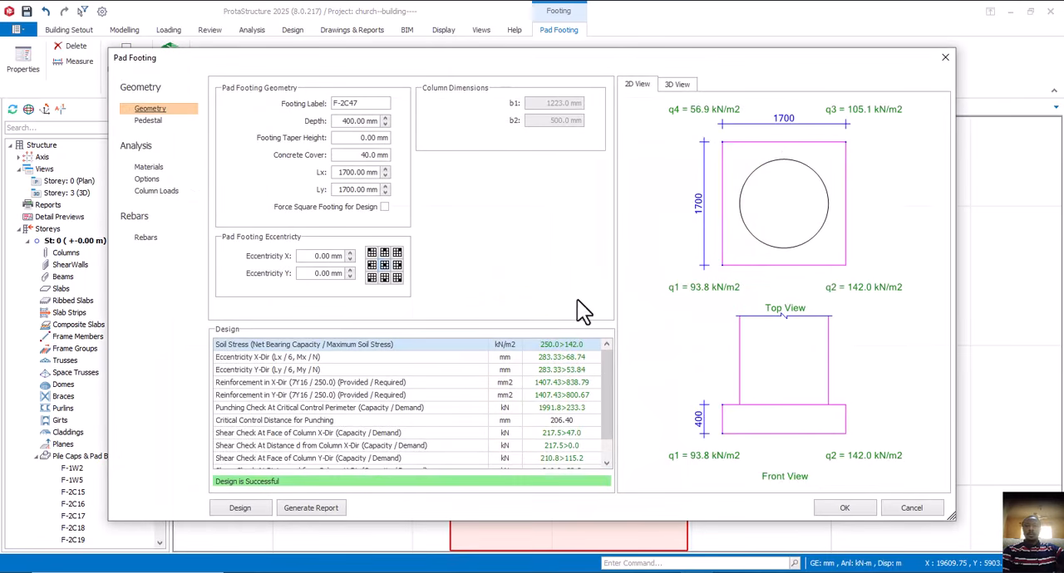
- Try reducing Lx of footing F-2C47 to 1300 mm, and restore it to 1700 mm
click(384, 175)
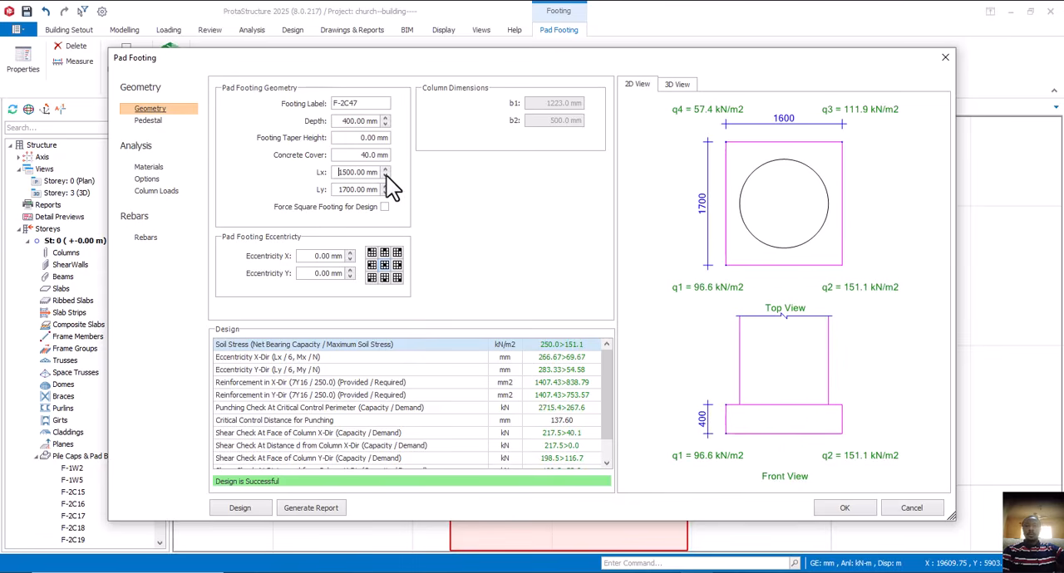
click(385, 176)
click(385, 176)
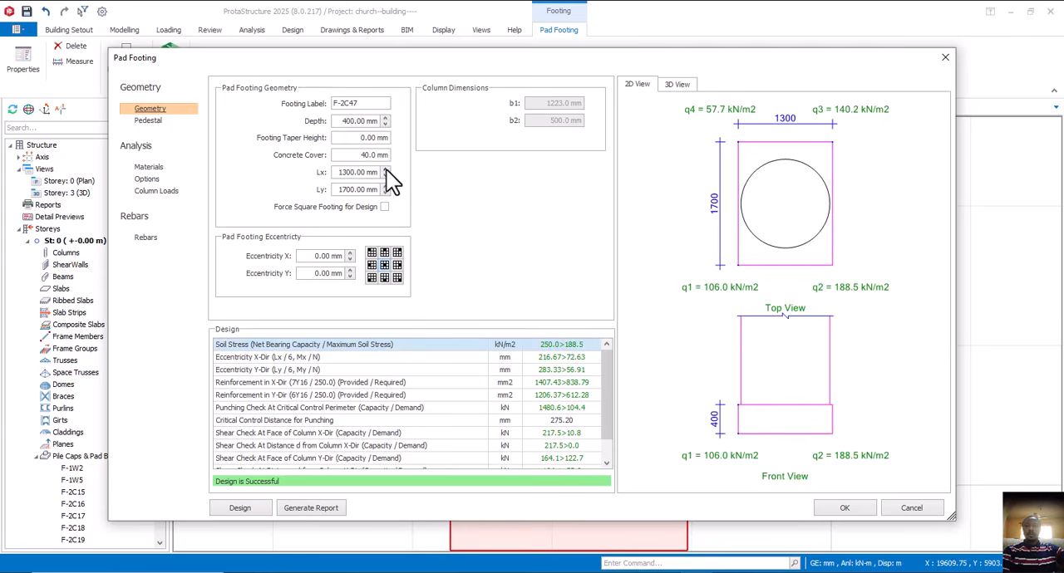
click(386, 168)
click(386, 169)
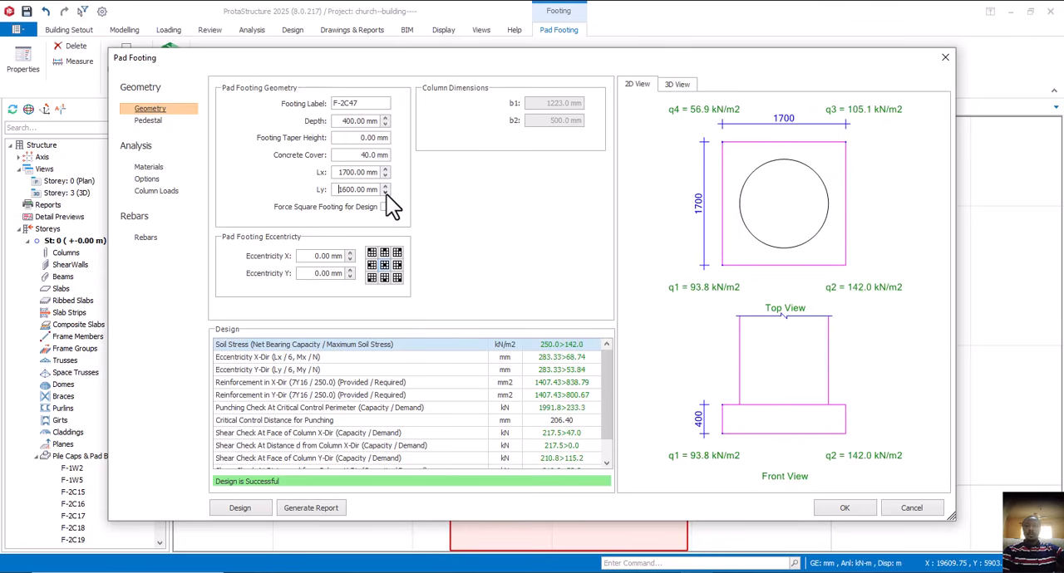
- Set Ly of footing F-2C47 to 1200 mm, accept the change, and check its clearance from footing F-2C42
click(387, 194)
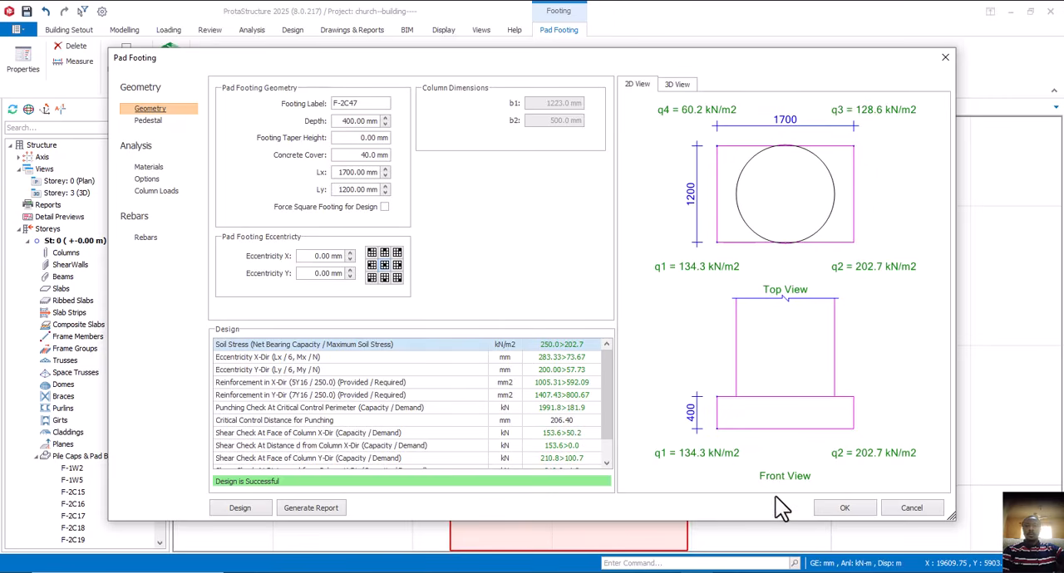
click(825, 513)
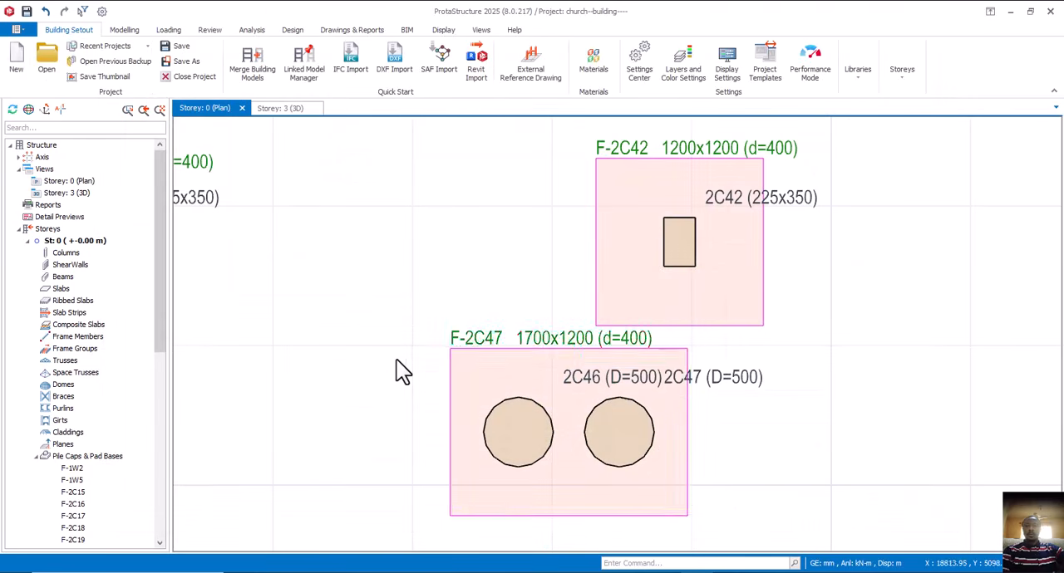
scroll(397, 364, down, 3)
scroll(432, 412, up, 3)
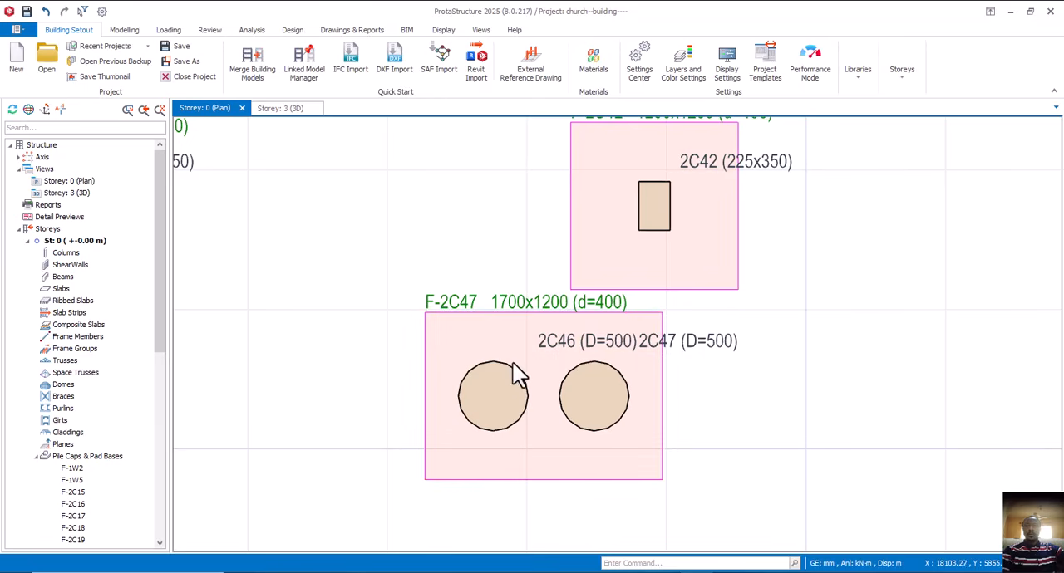
scroll(517, 407, down, 5)
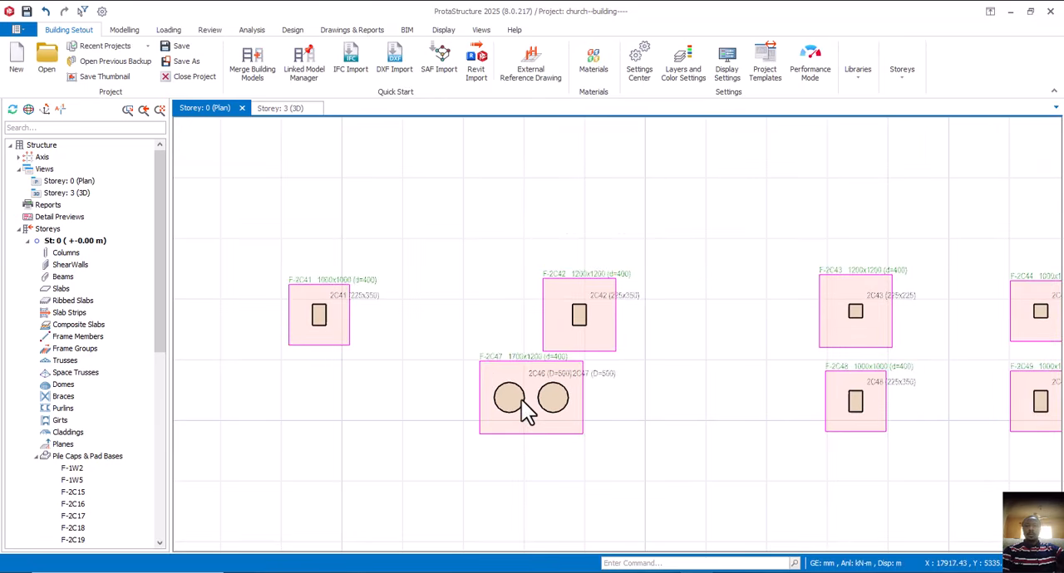
- Start a combined pad footing for the two adjacent circular columns 2C28 and 2C29
scroll(475, 378, down, 3)
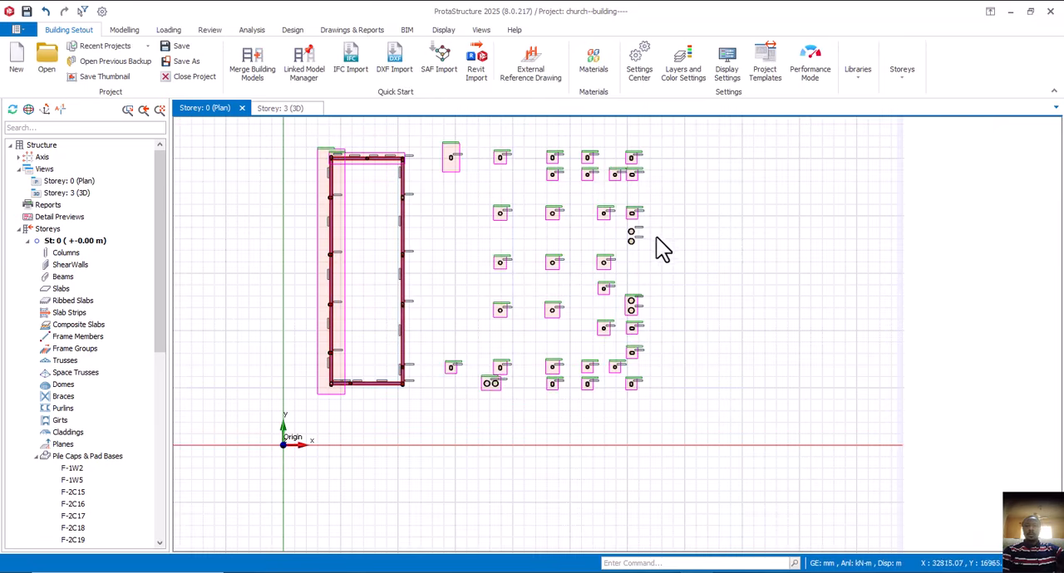
scroll(649, 245, up, 5)
scroll(599, 237, up, 3)
drag(501, 206, 696, 328)
right_click(663, 311)
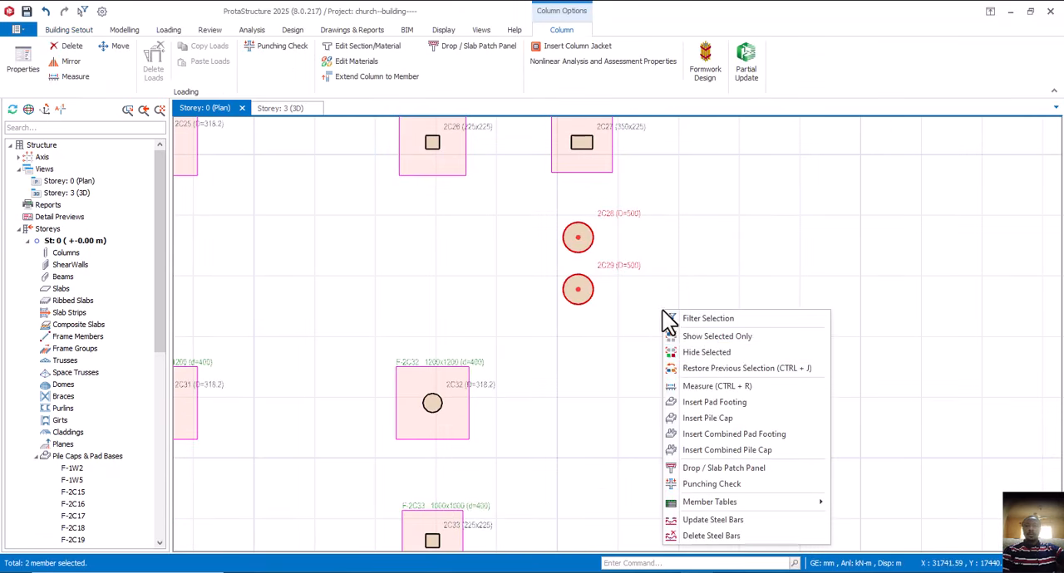
click(737, 436)
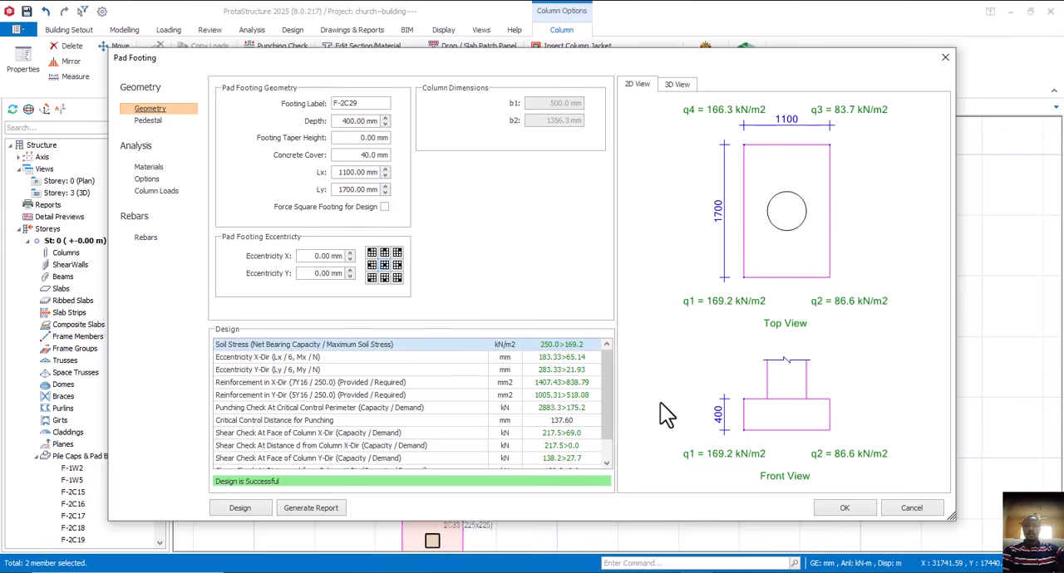
- Review the full list of design checks for combined footing F-2C29, and accept it at 1100 x 1700 mm
scroll(446, 408, down, 2)
scroll(448, 407, up, 1)
scroll(542, 435, down, 1)
scroll(543, 436, up, 1)
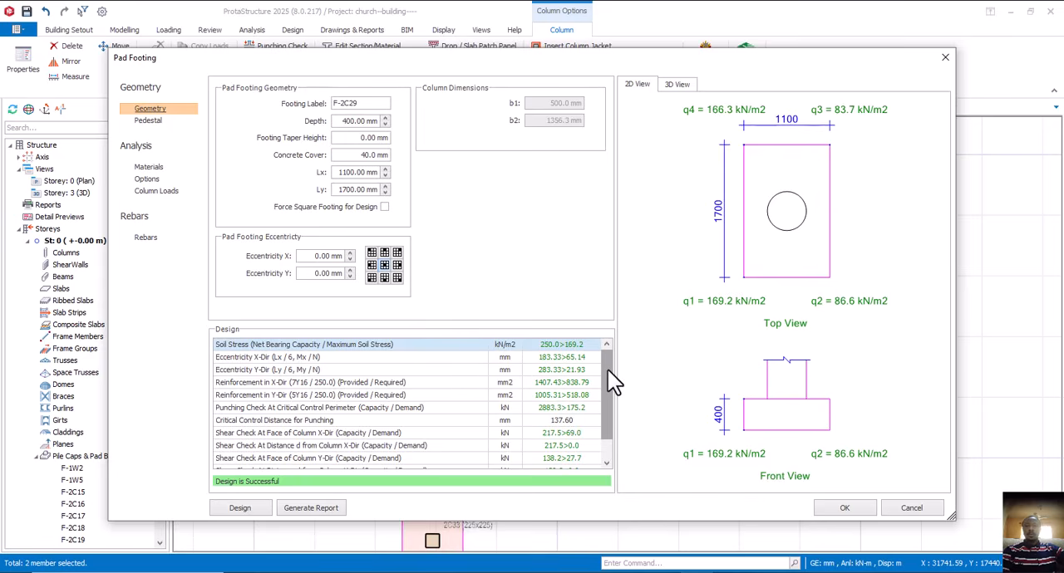
mouse_move(605, 400)
mouse_down()
mouse_move(606, 428)
mouse_move(609, 402)
mouse_up()
click(842, 508)
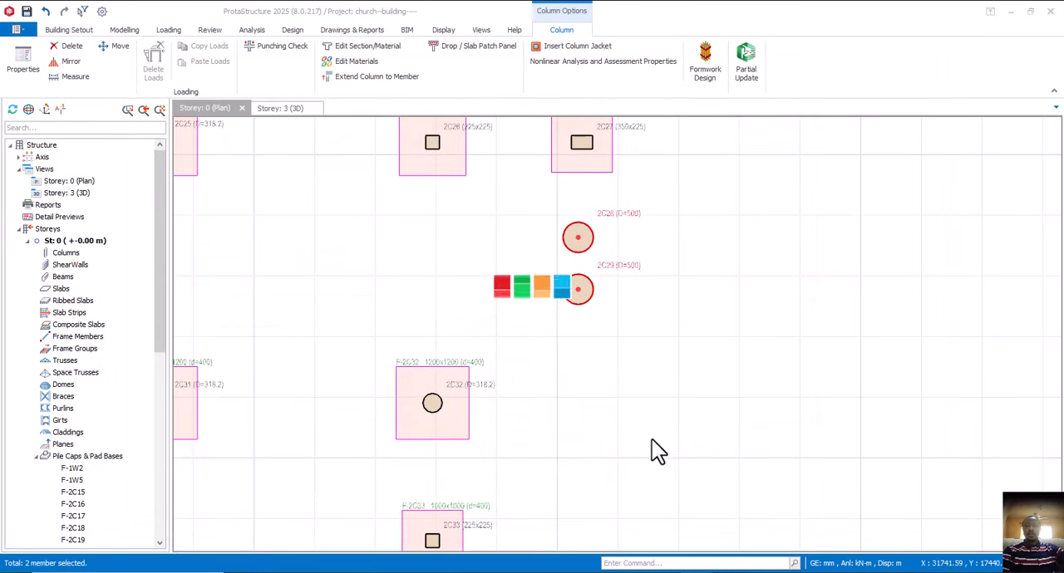
- Check the footings placed so far in the 3D model, and return to the Storey 0 plan
scroll(625, 341, down, 5)
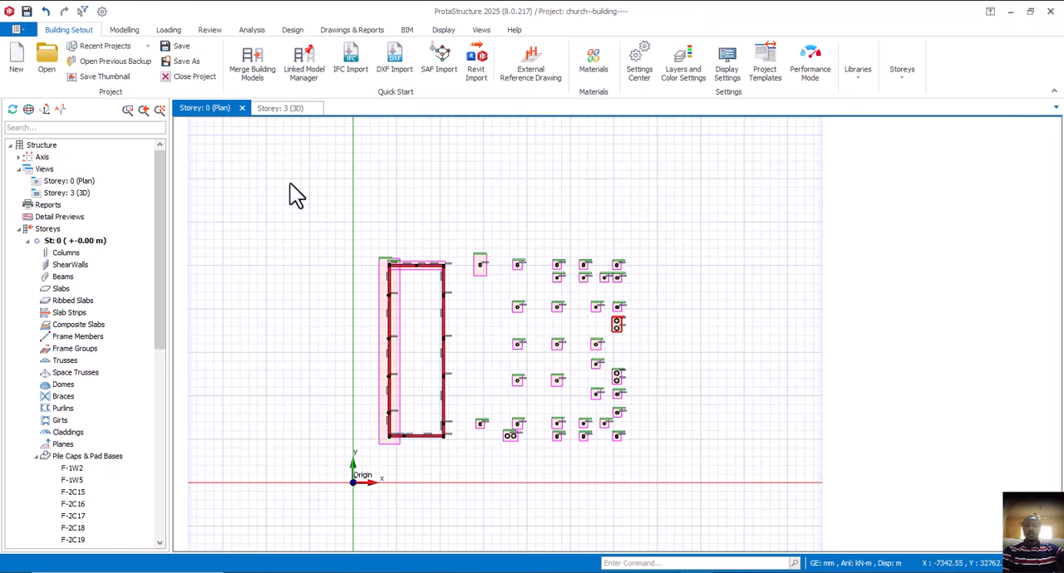
click(283, 107)
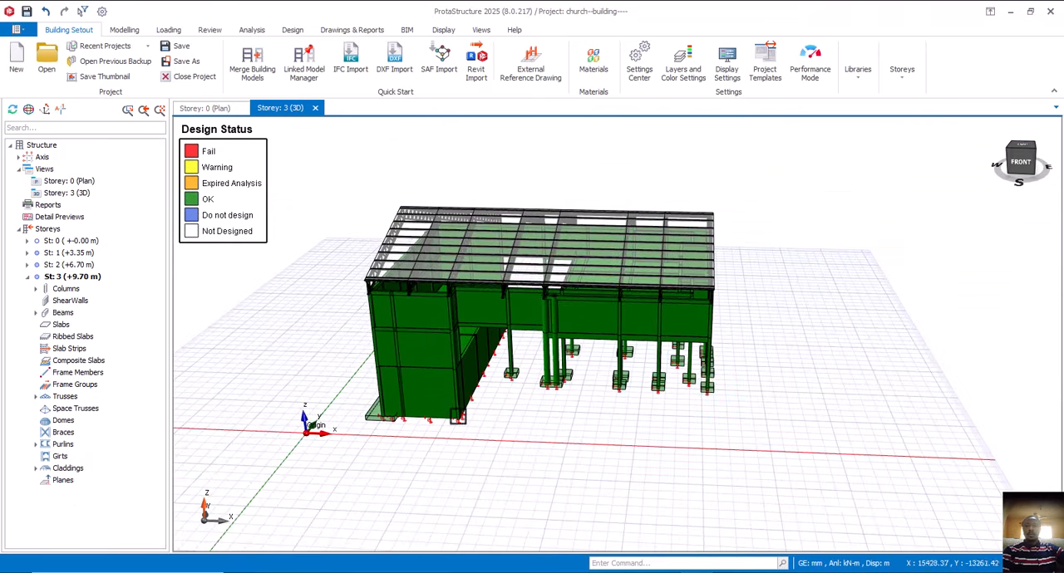
mouse_move(458, 416)
middle_down()
mouse_move(563, 427)
mouse_move(589, 408)
mouse_move(527, 403)
mouse_move(325, 429)
mouse_move(280, 423)
mouse_move(591, 429)
mouse_move(406, 413)
middle_up()
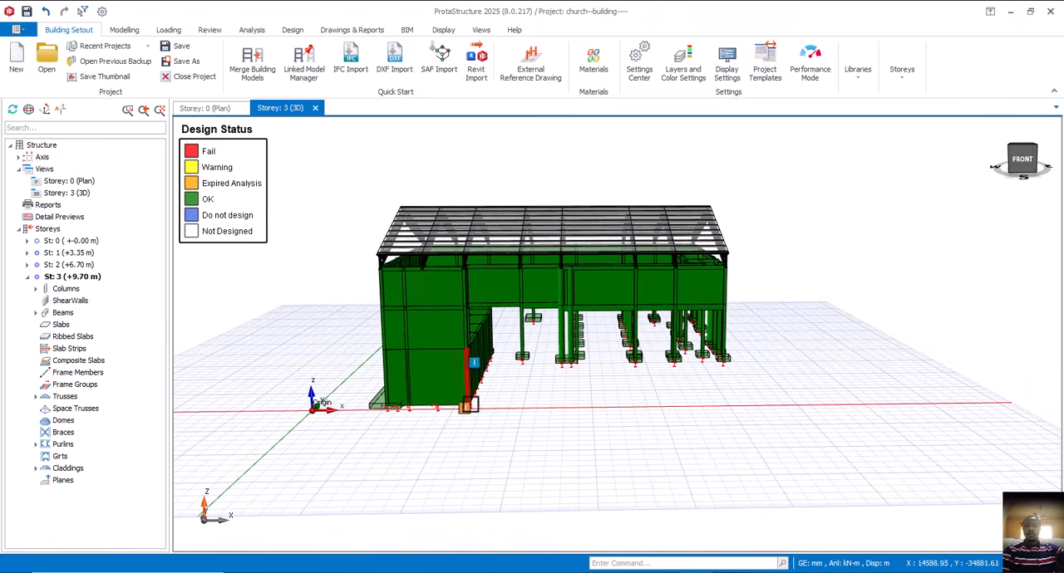
click(217, 108)
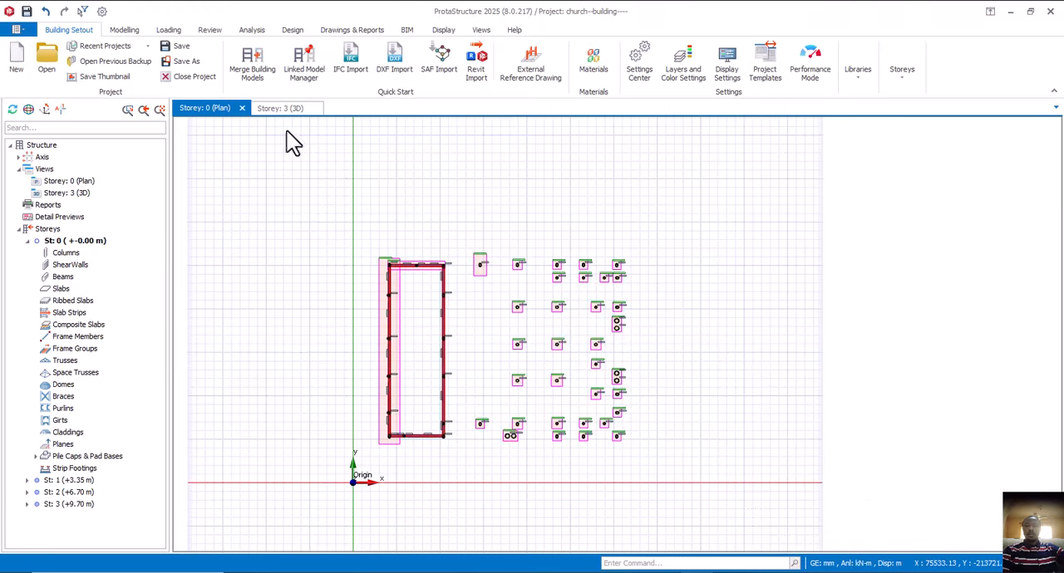
- Start pad footing F-1W10 under the remaining long wall, with a depth of 400 mm and Lx of 1800 mm
scroll(420, 472, up, 5)
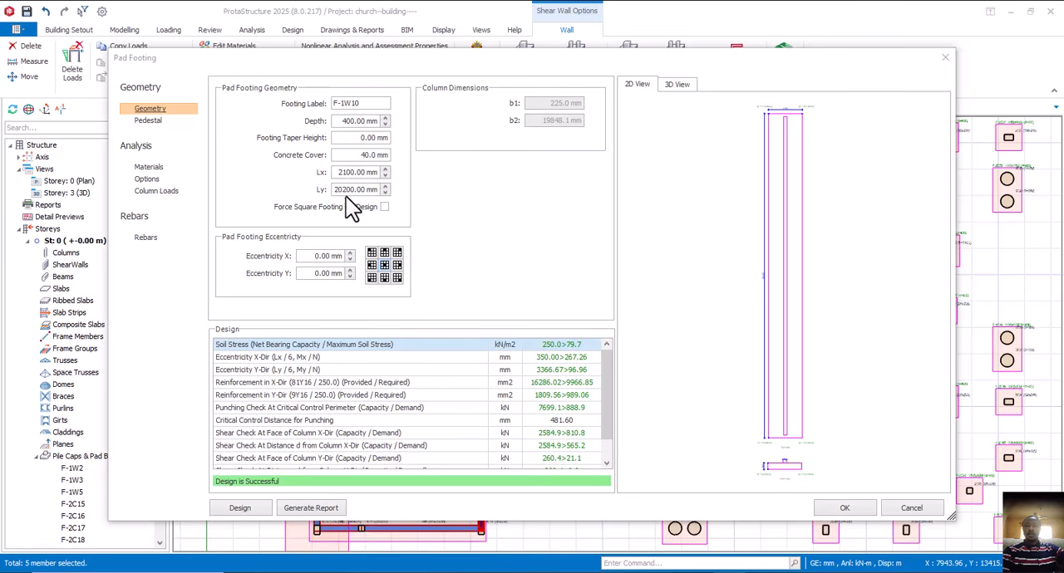
click(386, 176)
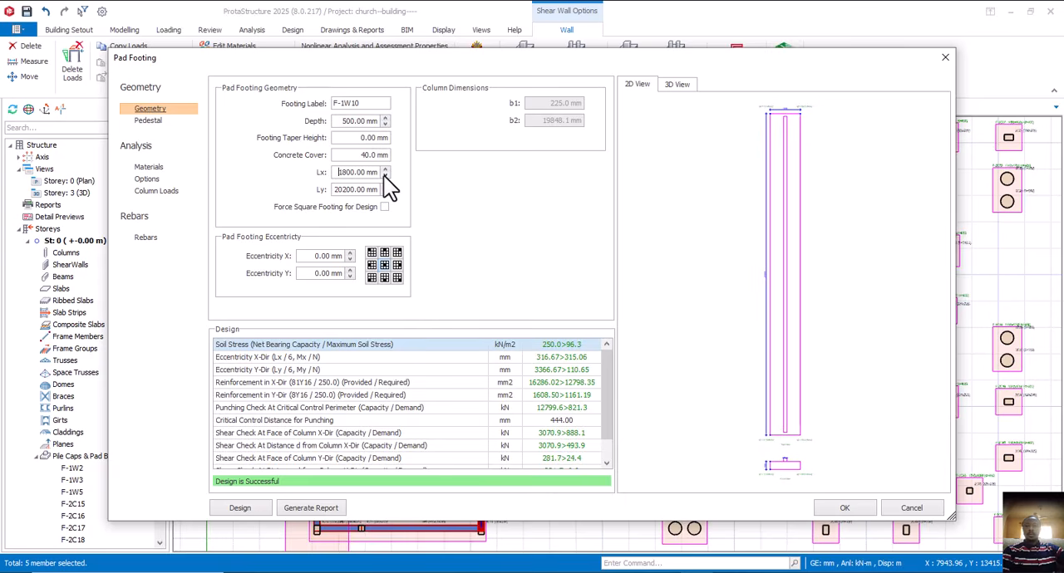
click(385, 170)
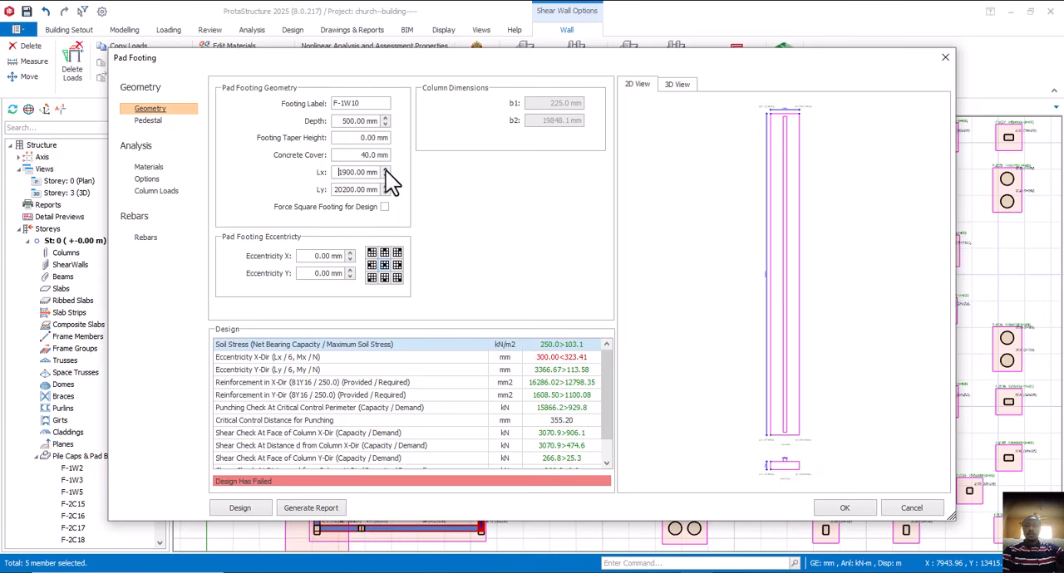
click(385, 125)
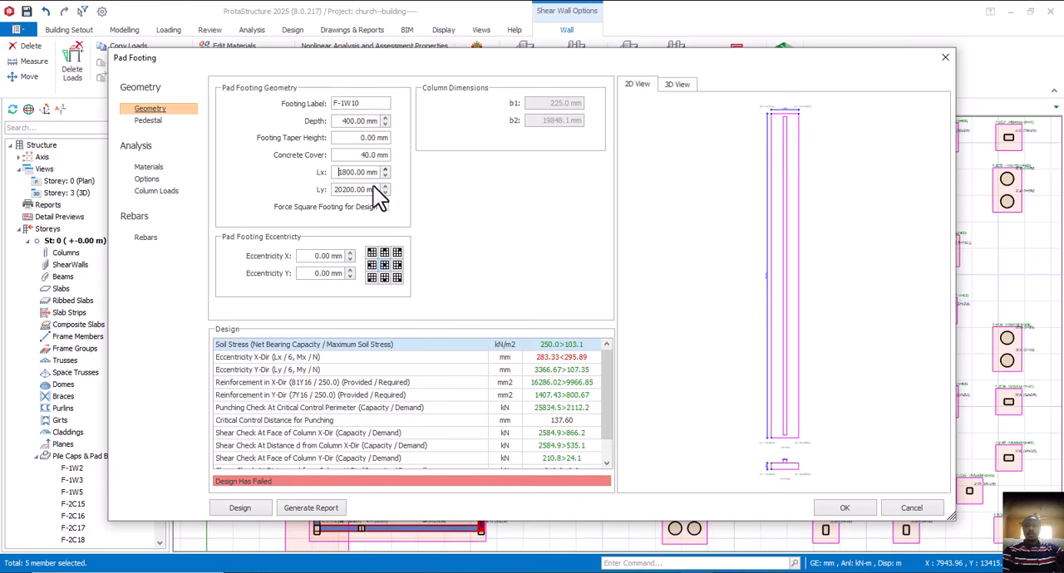
- Review the full list of design checks for footing F-1W10, and accept it at 1800 x 20200 mm
scroll(394, 427, down, 1)
scroll(394, 427, up, 1)
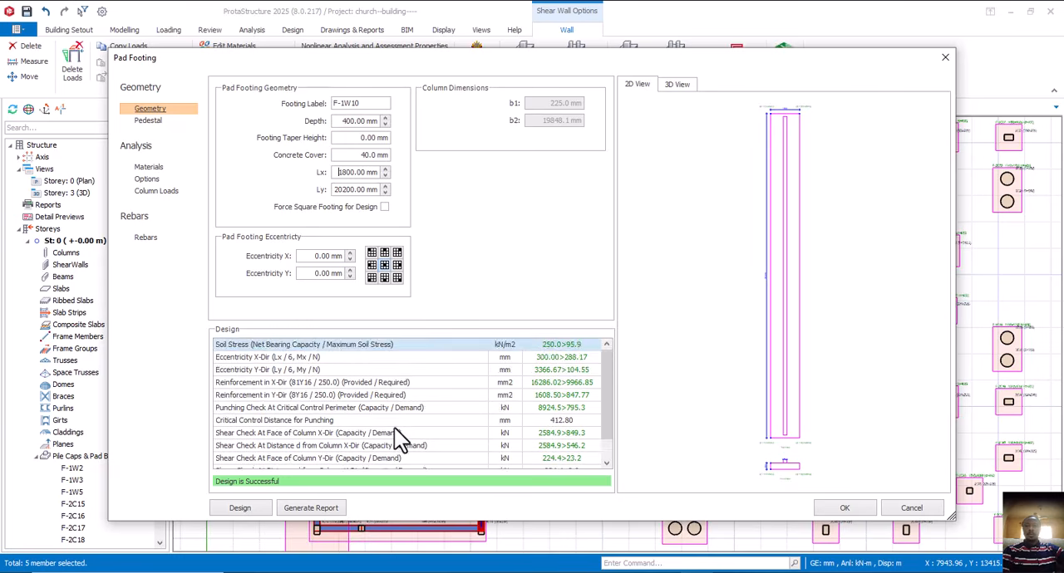
scroll(394, 427, down, 1)
scroll(394, 427, up, 1)
scroll(394, 428, down, 1)
scroll(394, 427, up, 1)
scroll(394, 427, down, 1)
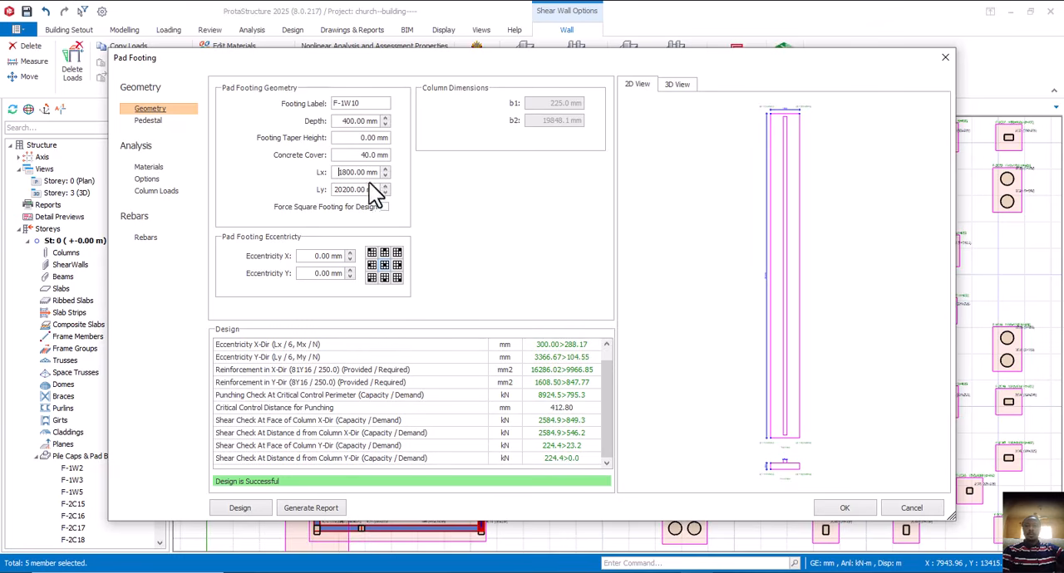
scroll(428, 405, up, 1)
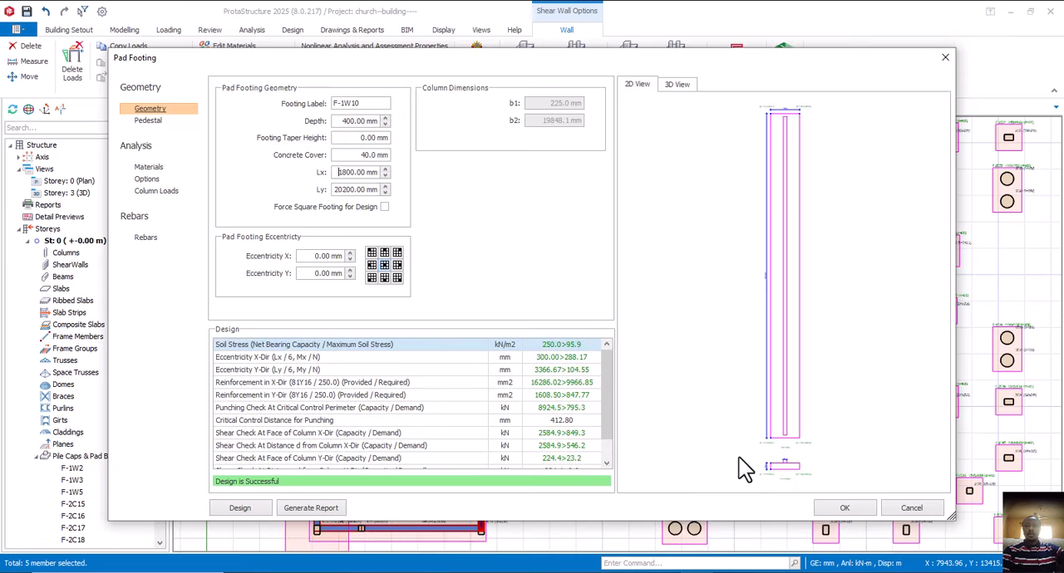
click(844, 507)
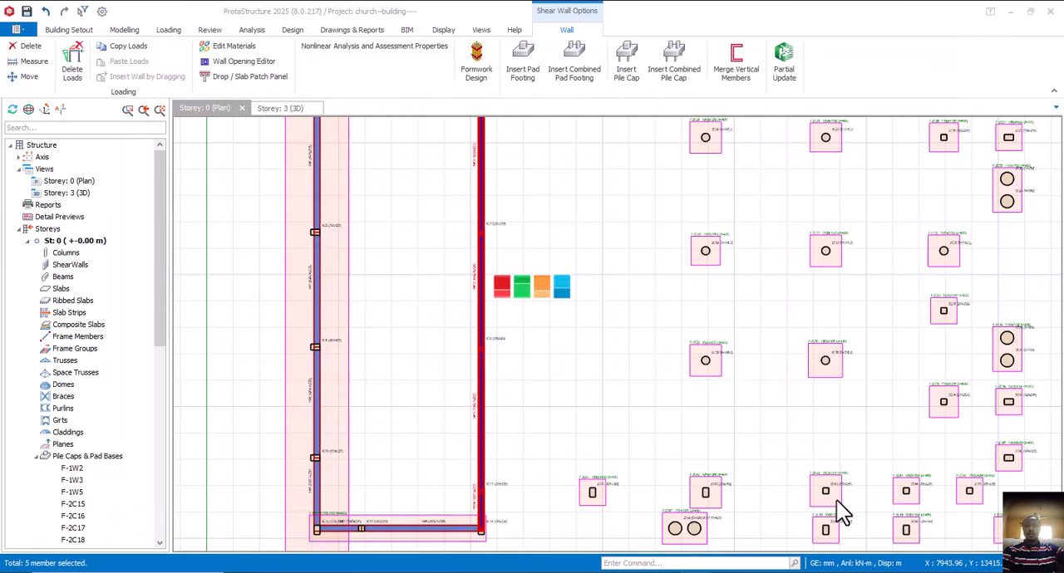
scroll(521, 371, down, 4)
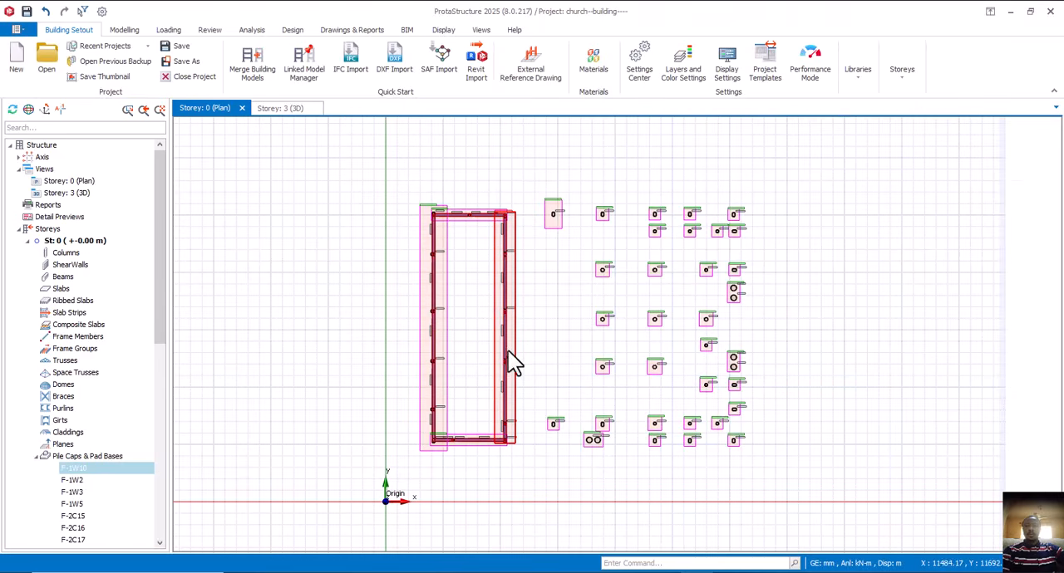
click(556, 254)
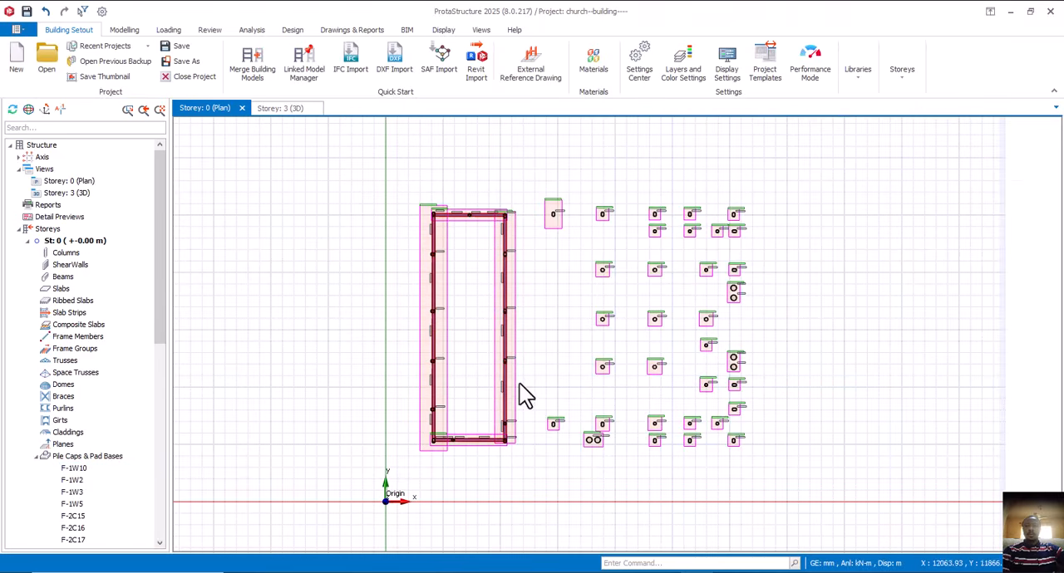
- Examine the complete foundation layout beneath the walls and columns in the 3D model from several sides
click(279, 110)
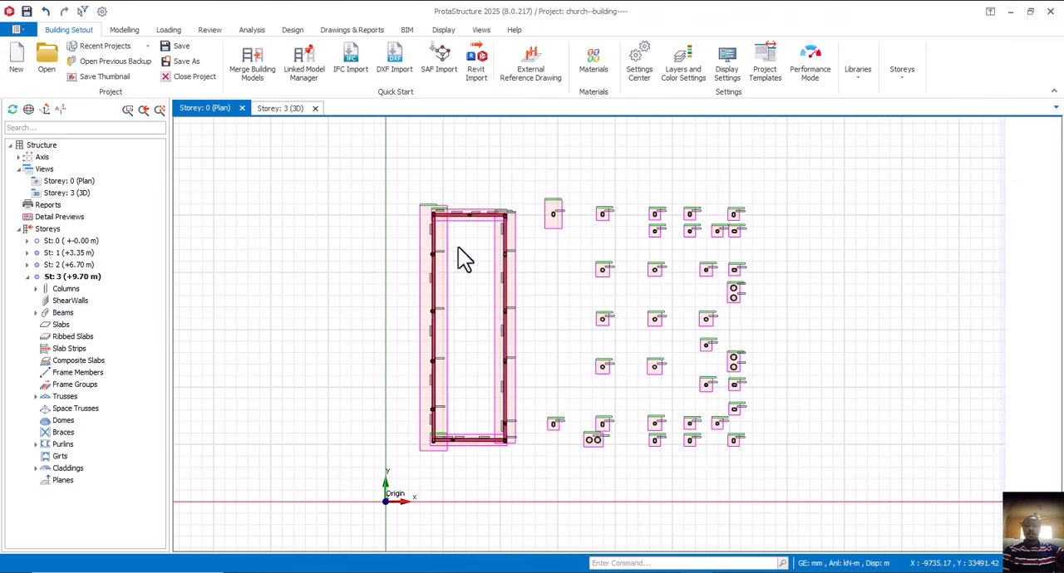
mouse_move(605, 457)
middle_down()
mouse_move(657, 439)
mouse_move(807, 437)
mouse_move(861, 406)
mouse_move(970, 451)
mouse_move(1021, 427)
mouse_move(917, 430)
mouse_move(801, 453)
mouse_move(630, 457)
middle_up()
middle_drag(448, 429, 409, 476)
middle_drag(518, 446, 549, 430)
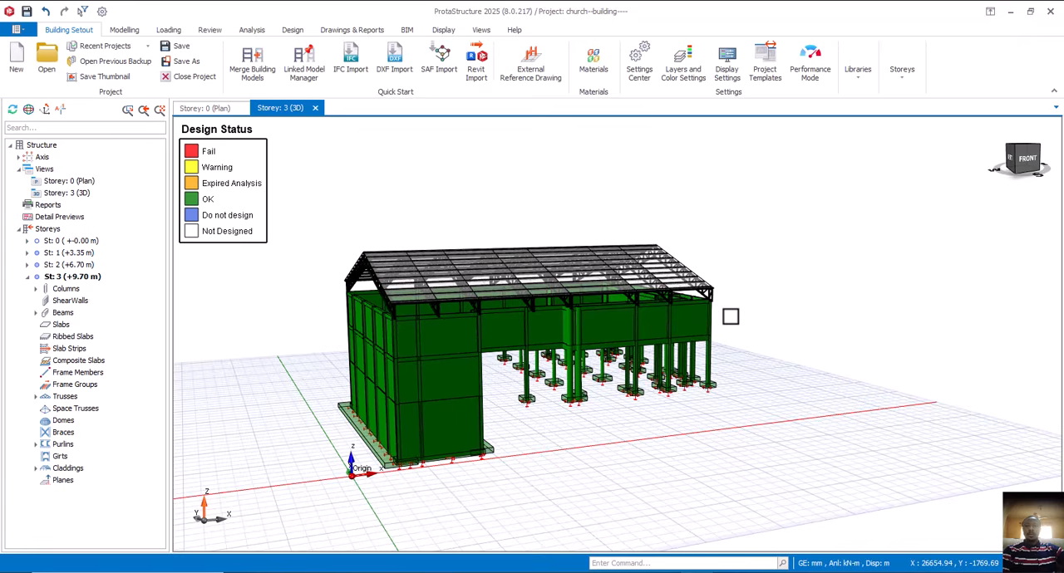
middle_drag(732, 312, 670, 323)
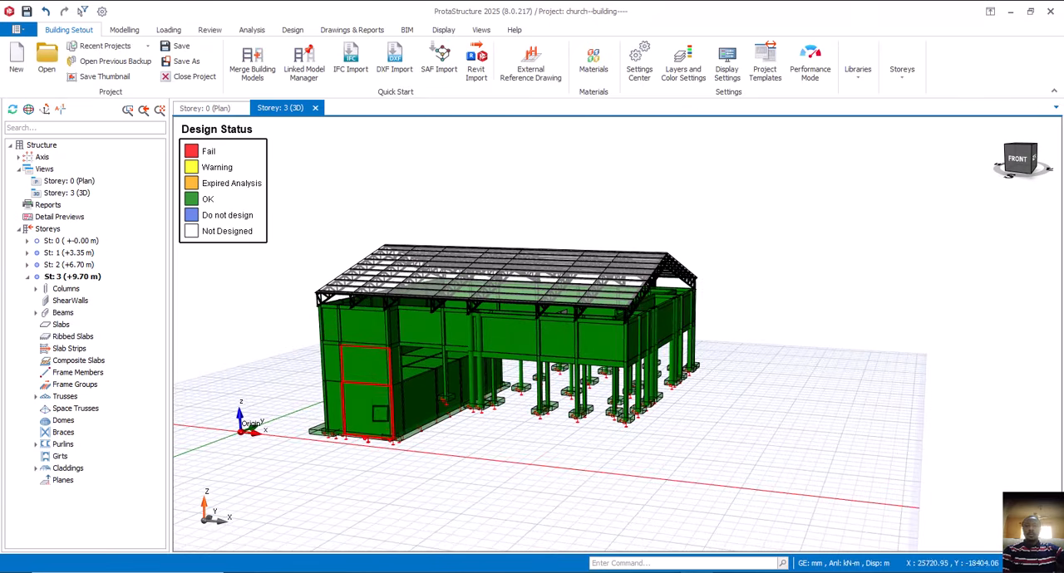
scroll(405, 442, up, 3)
scroll(463, 411, down, 4)
middle_drag(477, 415, 571, 415)
middle_drag(567, 416, 461, 439)
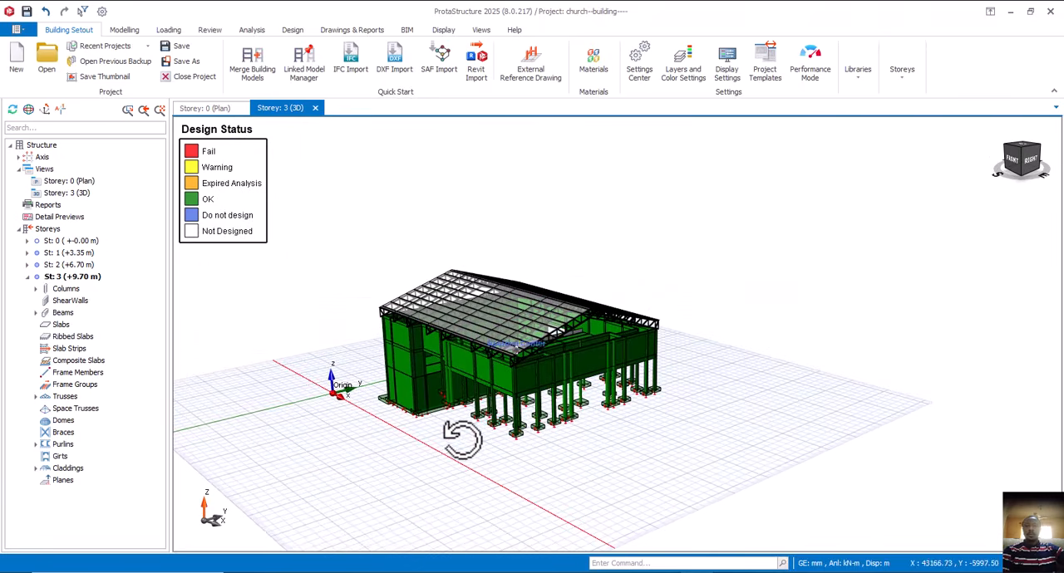
scroll(492, 423, up, 4)
scroll(497, 430, down, 3)
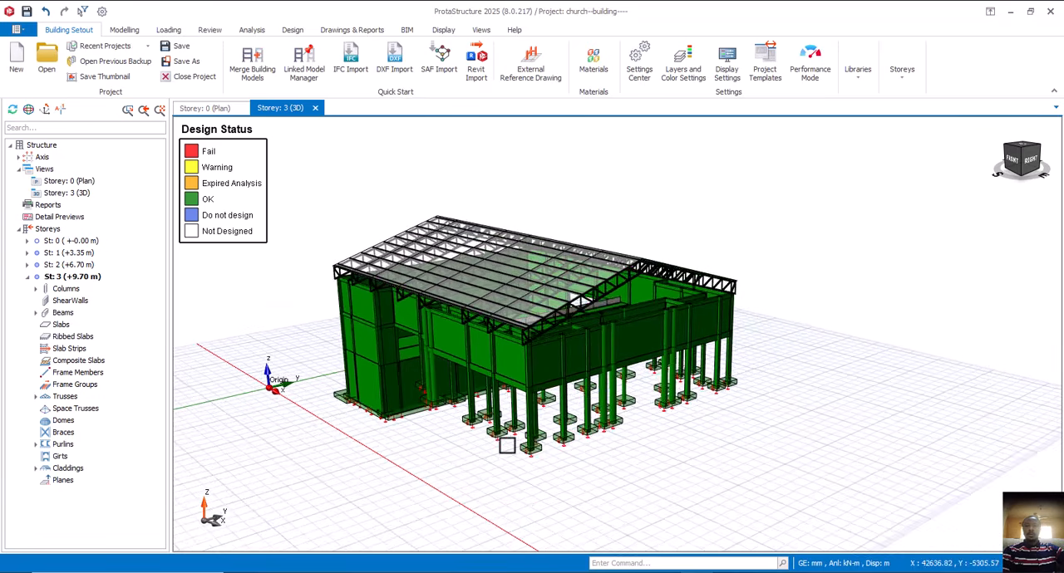
mouse_move(543, 470)
middle_down()
mouse_move(572, 454)
mouse_move(547, 461)
middle_up()
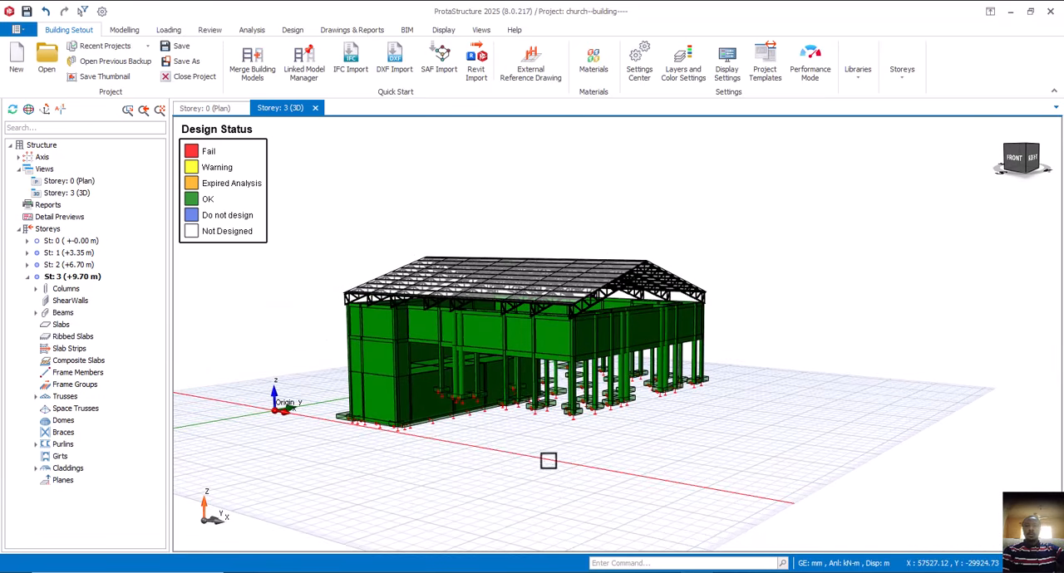